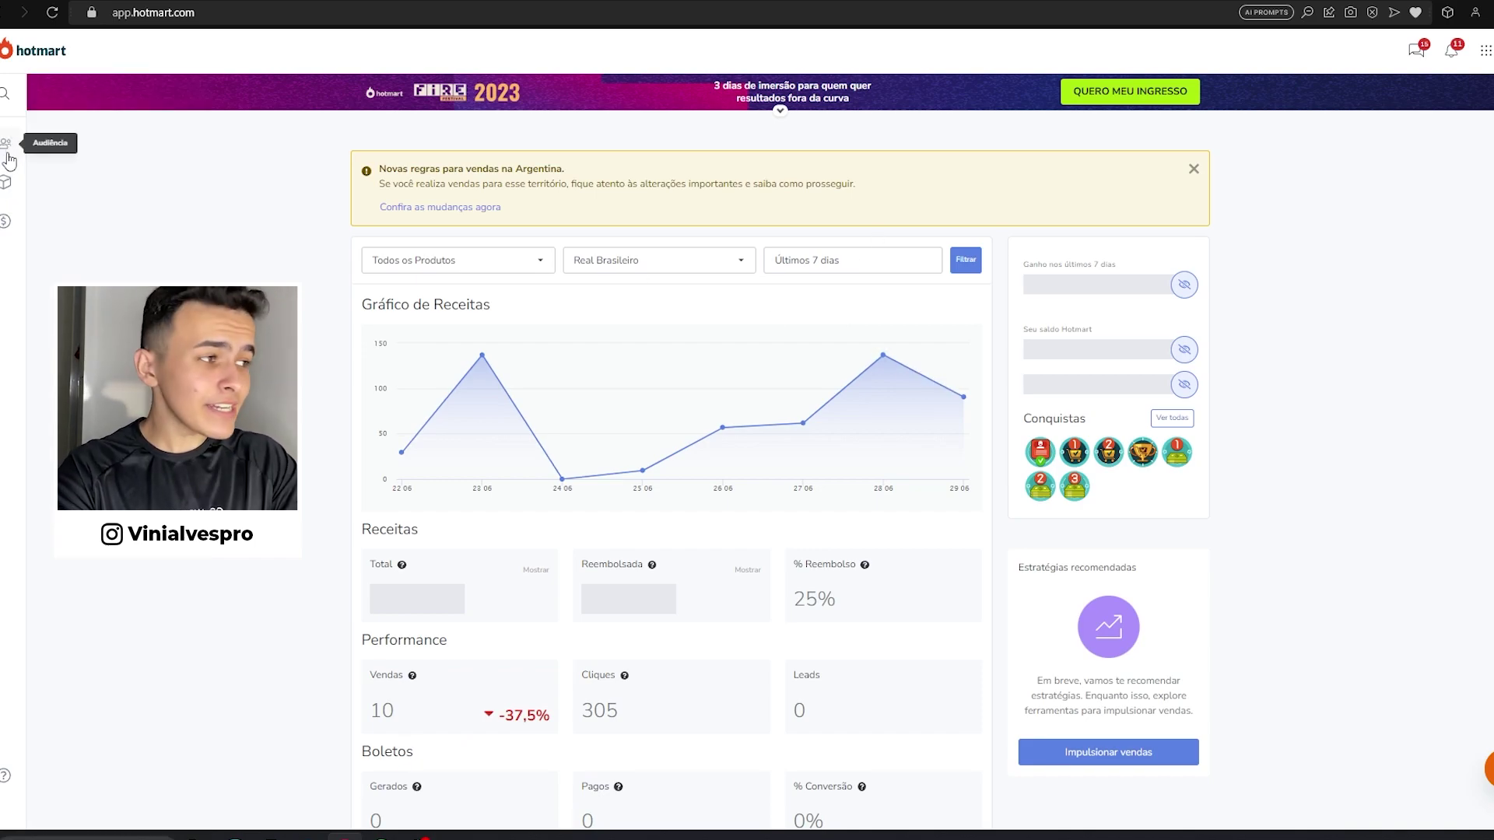
Open the Criador de Páginas tool from Hotmart's product tools
{"action": "left_click", "coordinate": [5, 184]}
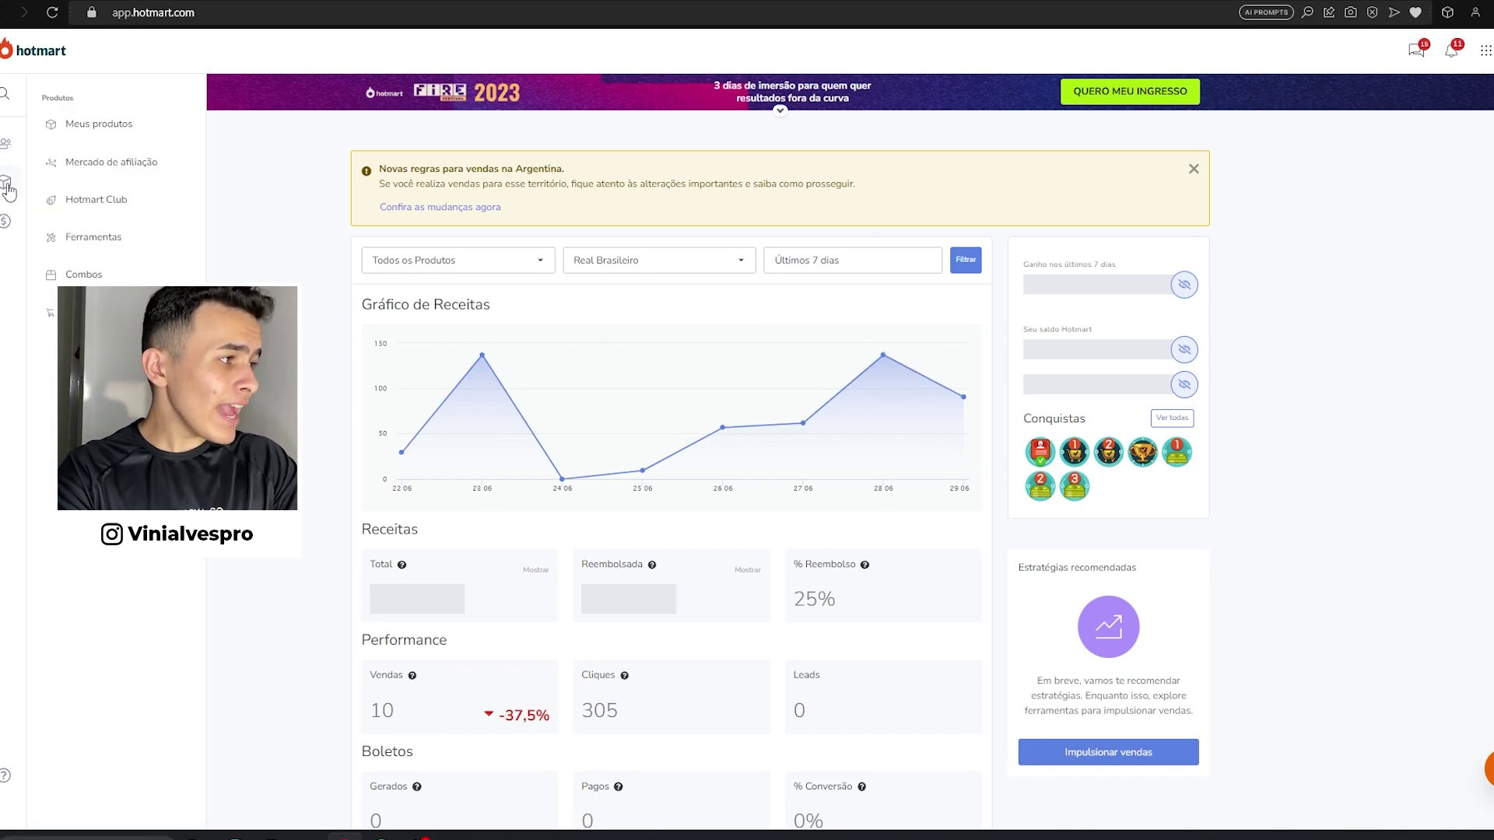
{"action": "left_click", "coordinate": [94, 238]}
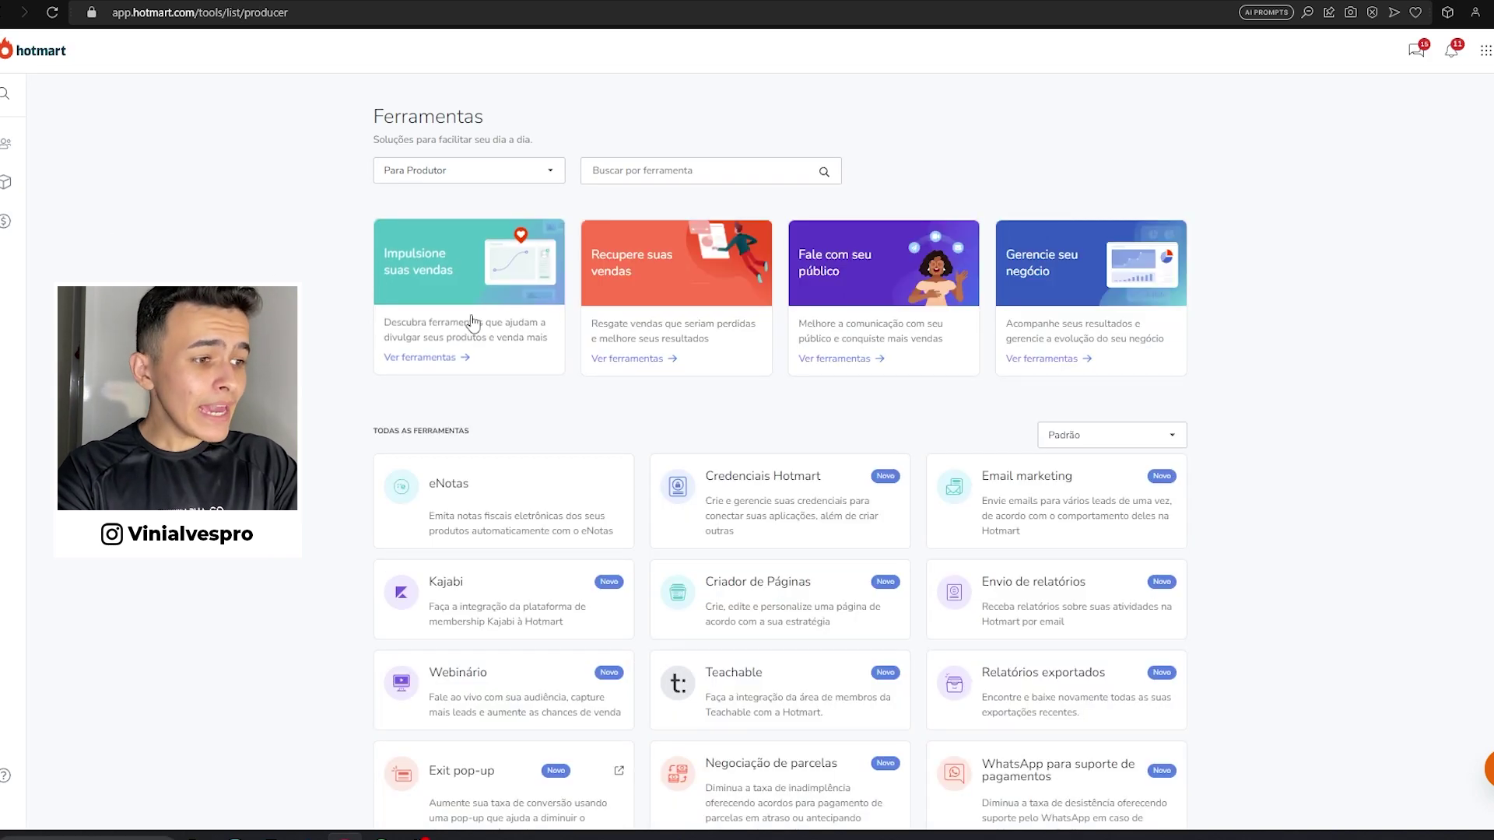
{"action": "scroll", "coordinate": [802, 427], "scroll_direction": "down", "scroll_amount": 2}
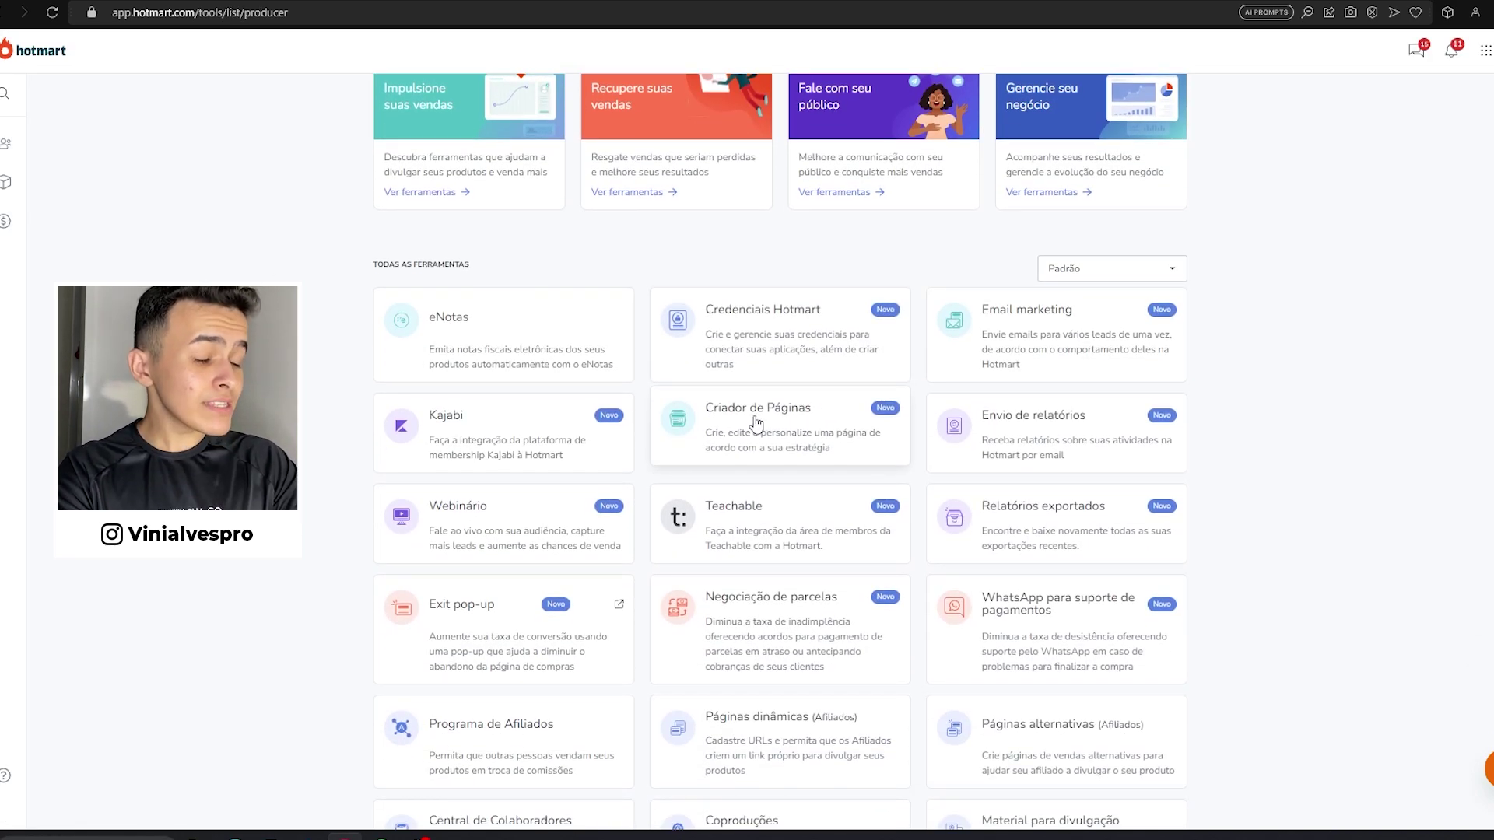
{"action": "left_click", "coordinate": [754, 418]}
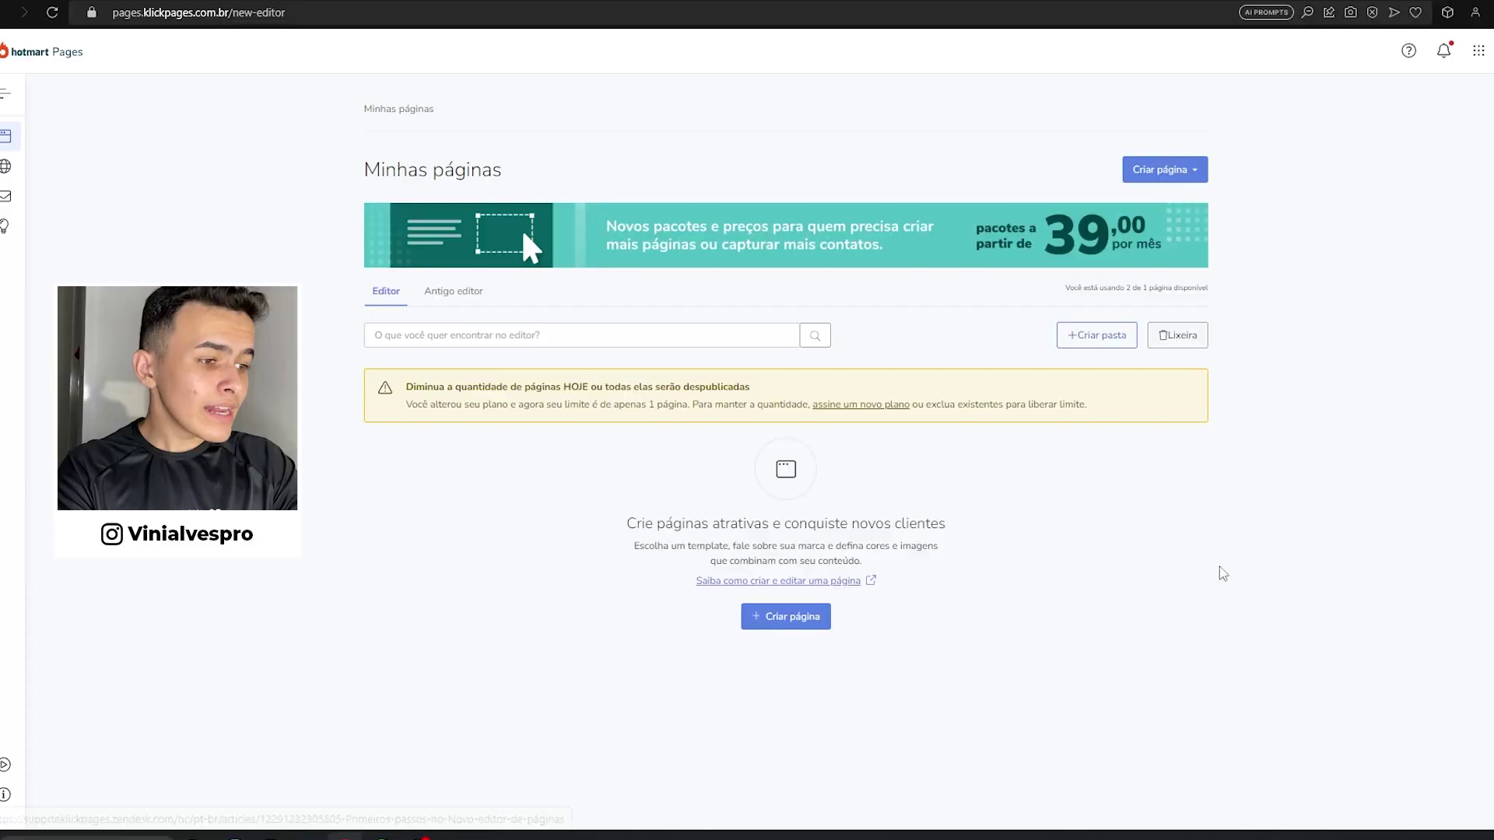
Create a new page from the blue sales template with a red countdown header and a central video player
{"action": "left_click", "coordinate": [786, 617]}
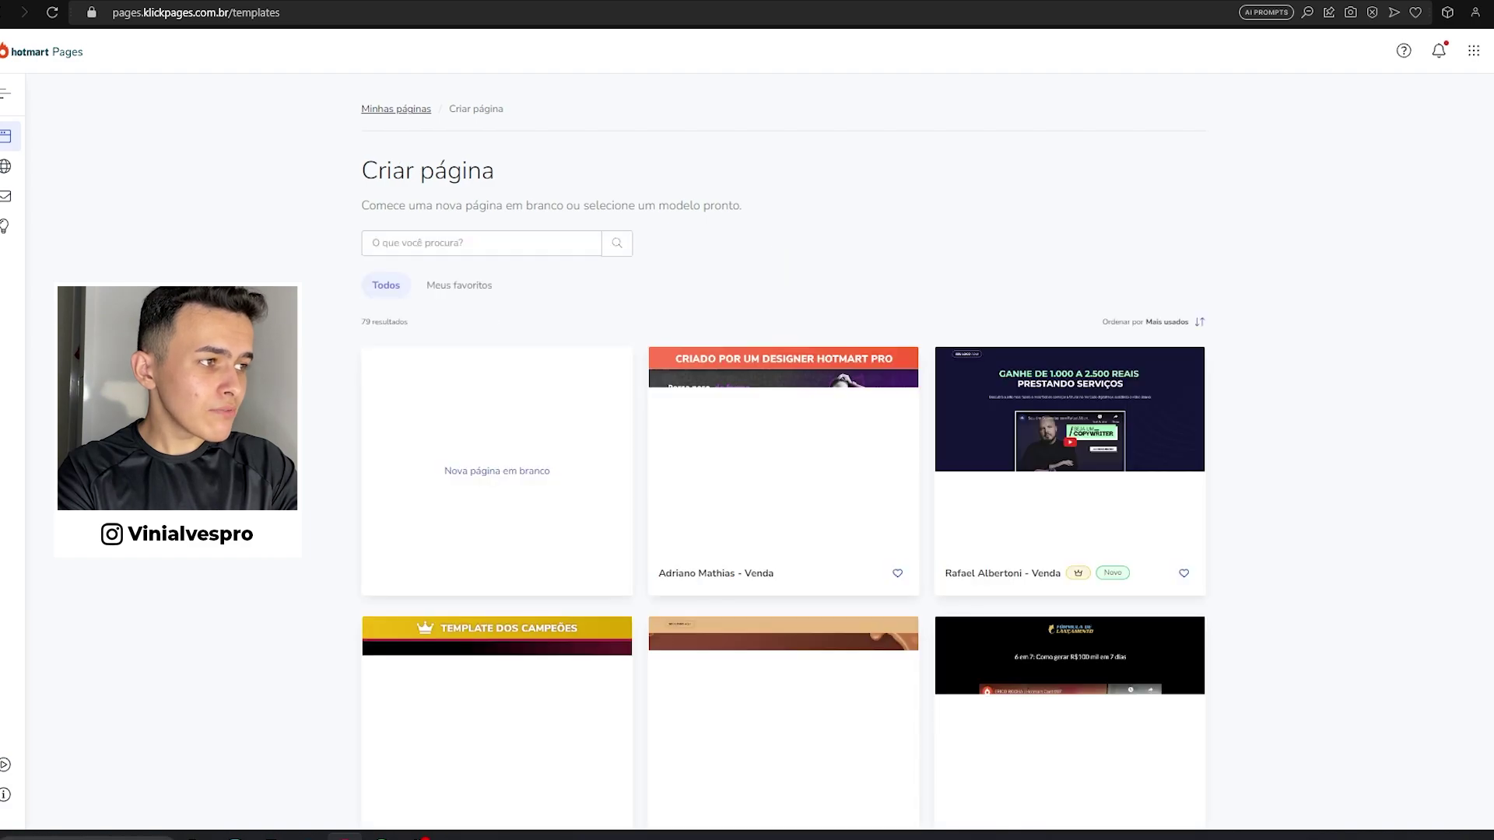
{"action": "mouse_move", "coordinate": [997, 478]}
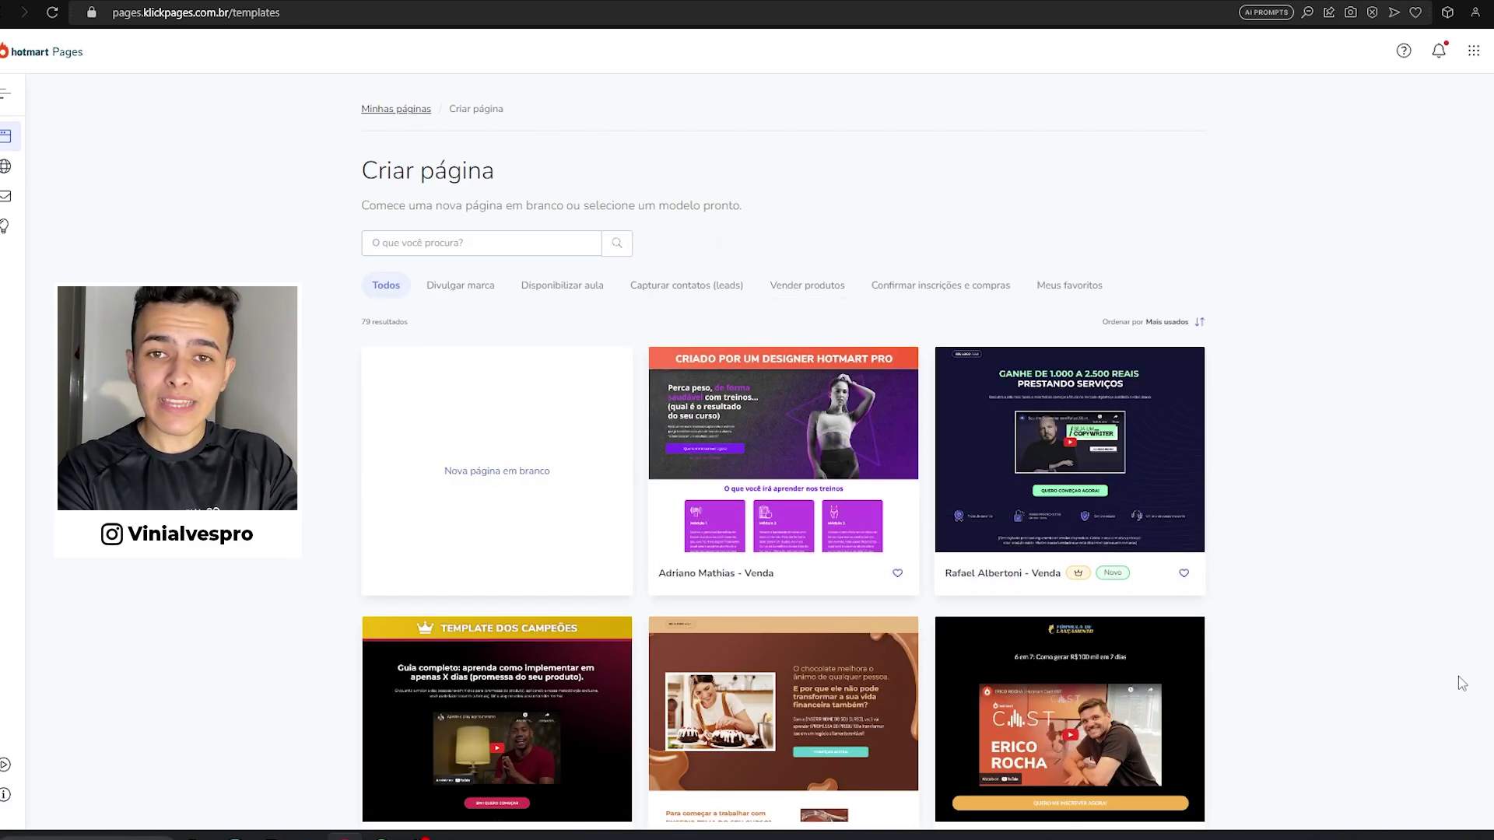
{"action": "scroll", "coordinate": [1462, 683], "scroll_direction": "down", "scroll_amount": 7}
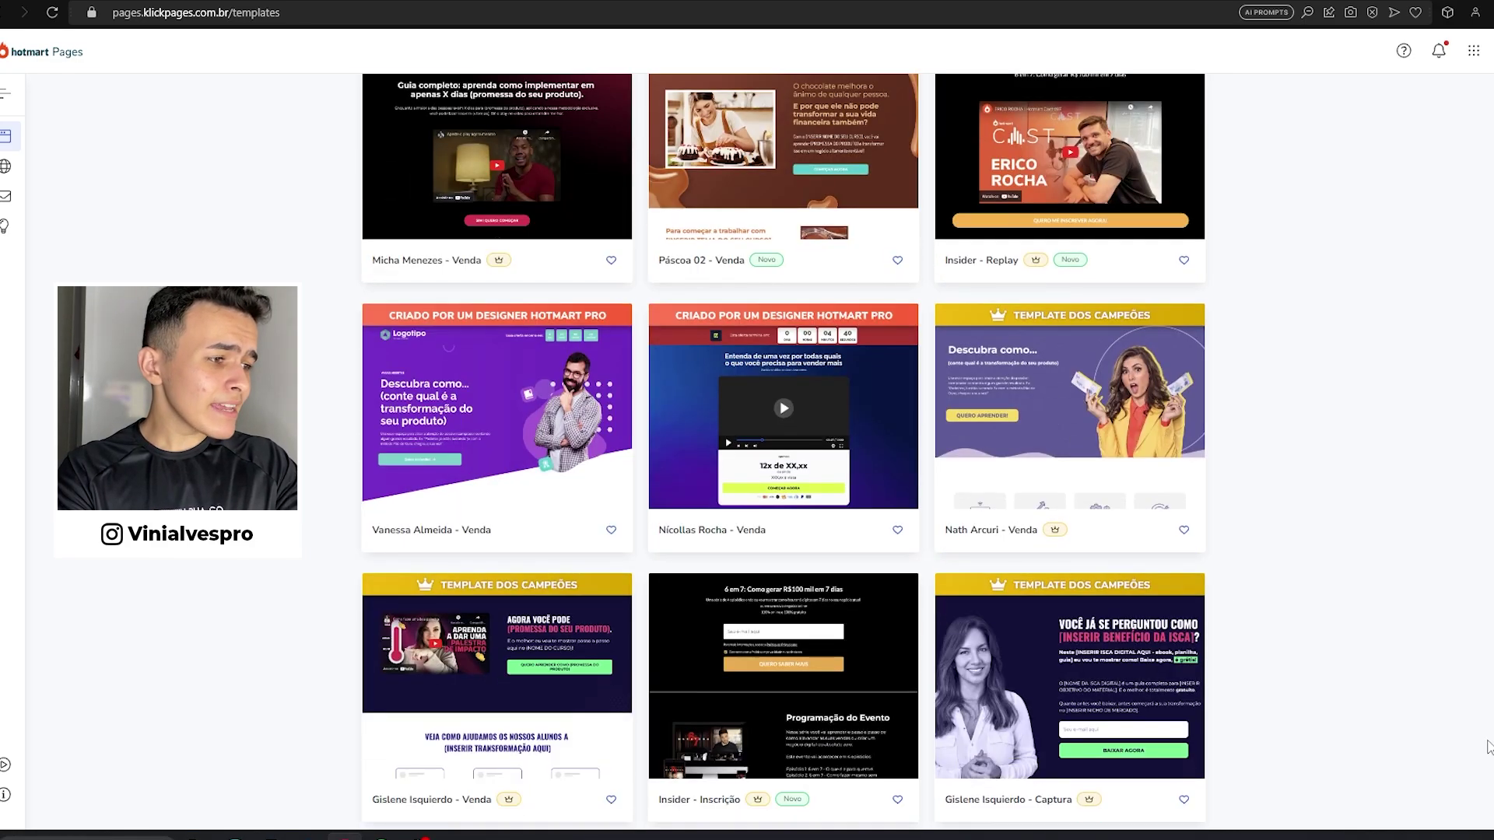
{"action": "scroll", "coordinate": [1451, 668], "scroll_direction": "down", "scroll_amount": 1}
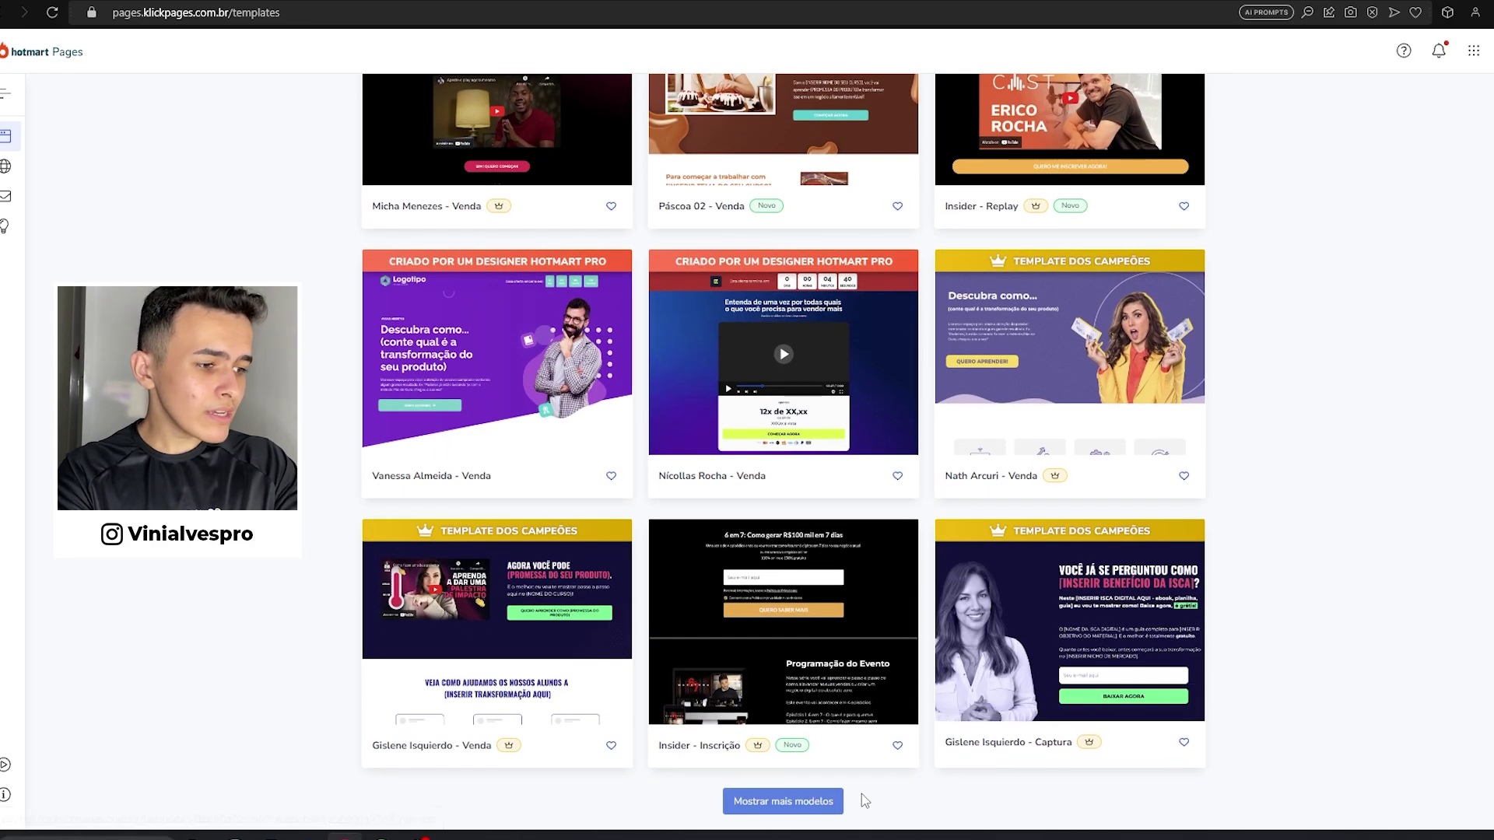
{"action": "left_click", "coordinate": [789, 806]}
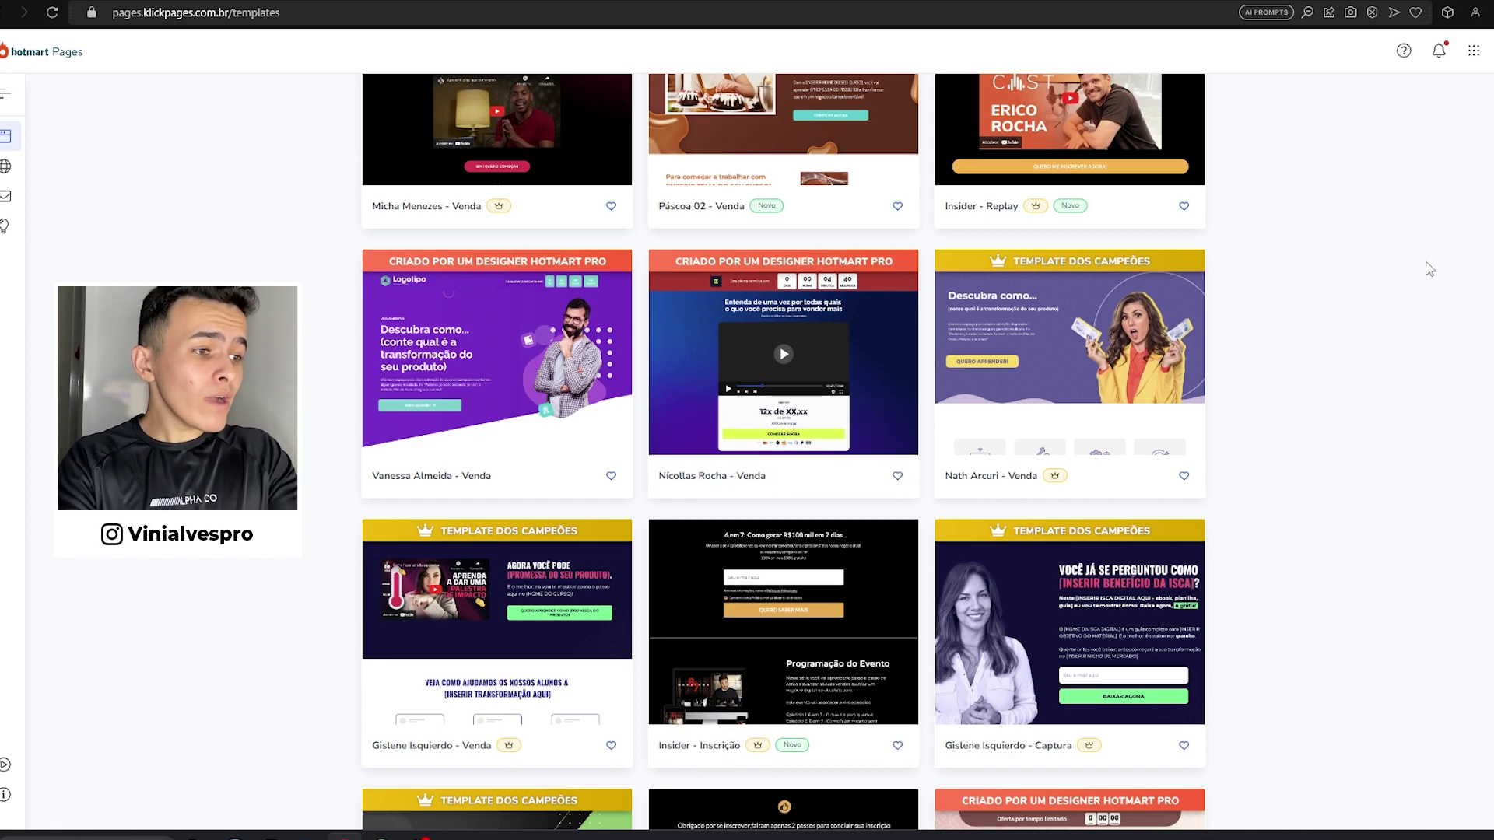
{"action": "mouse_move", "coordinate": [786, 395]}
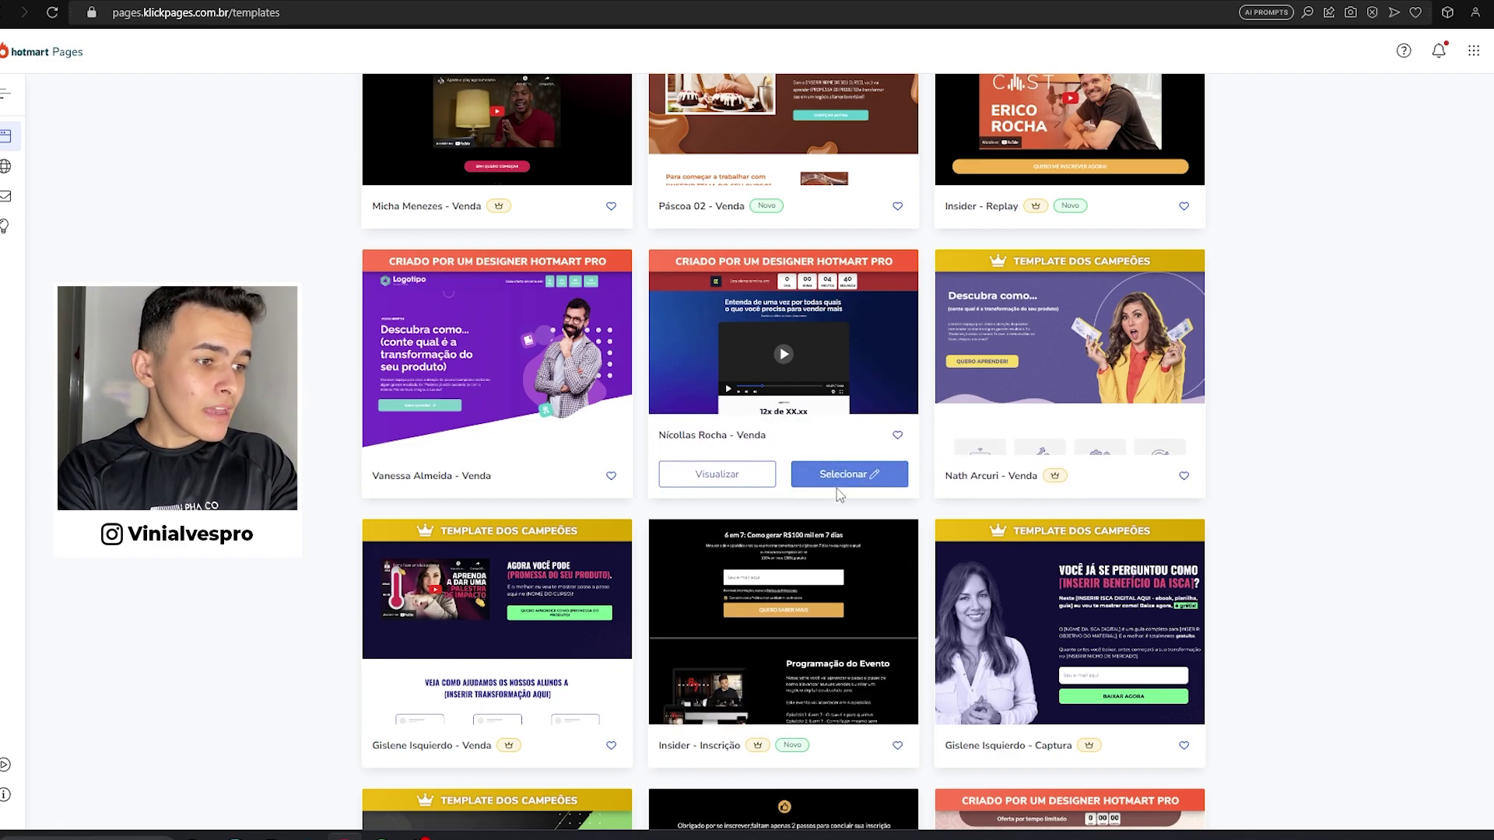
{"action": "left_click", "coordinate": [844, 476]}
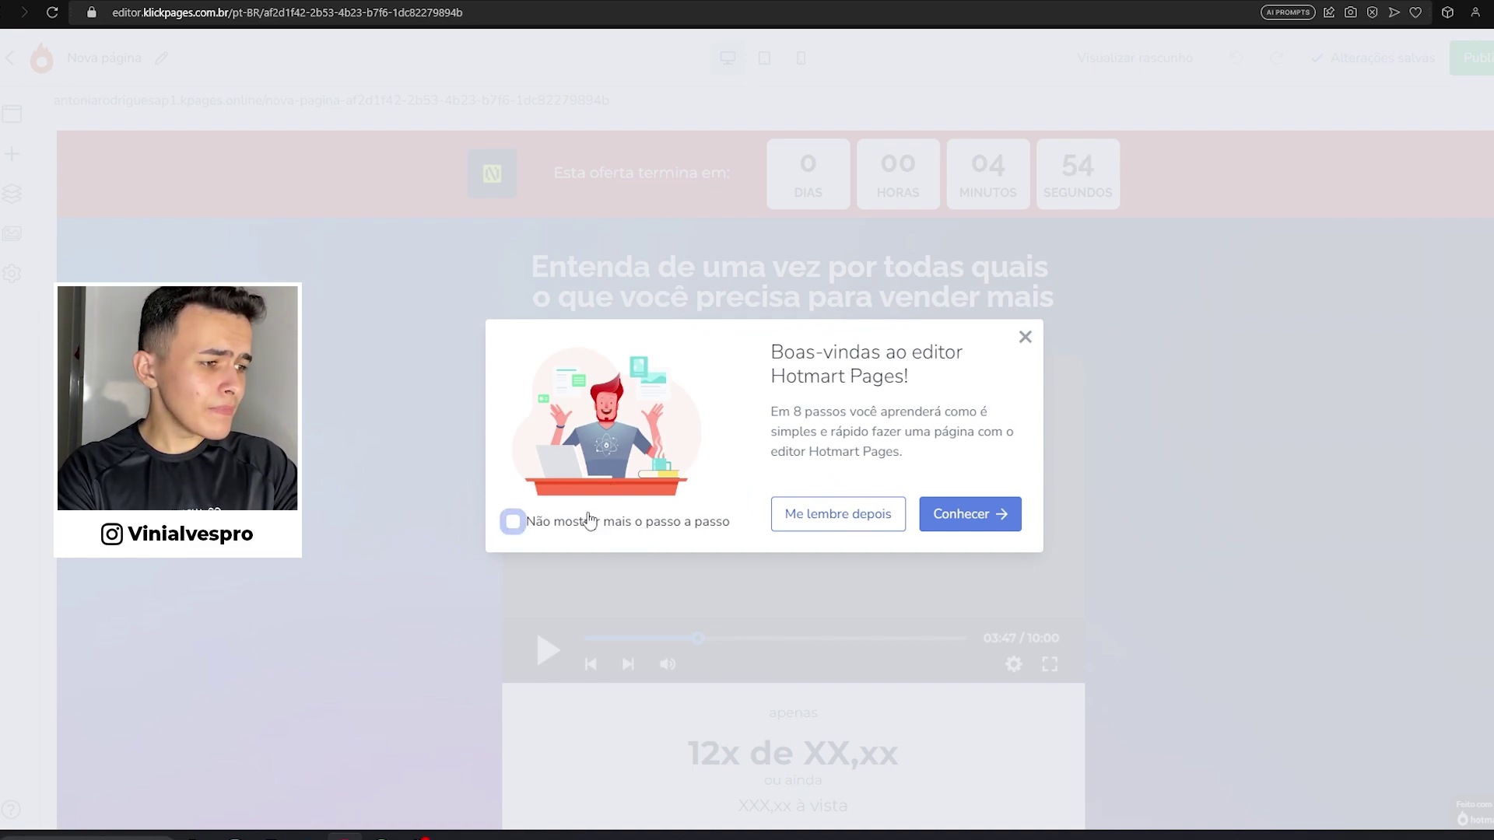
Postpone the page editor's guided tour and reduce the browser zoom to 75%
{"action": "left_click", "coordinate": [812, 515]}
{"action": "key", "text": "ctrl+minus"}
{"action": "key", "text": "ctrl+minus"}
{"action": "key", "text": "ctrl+minus"}
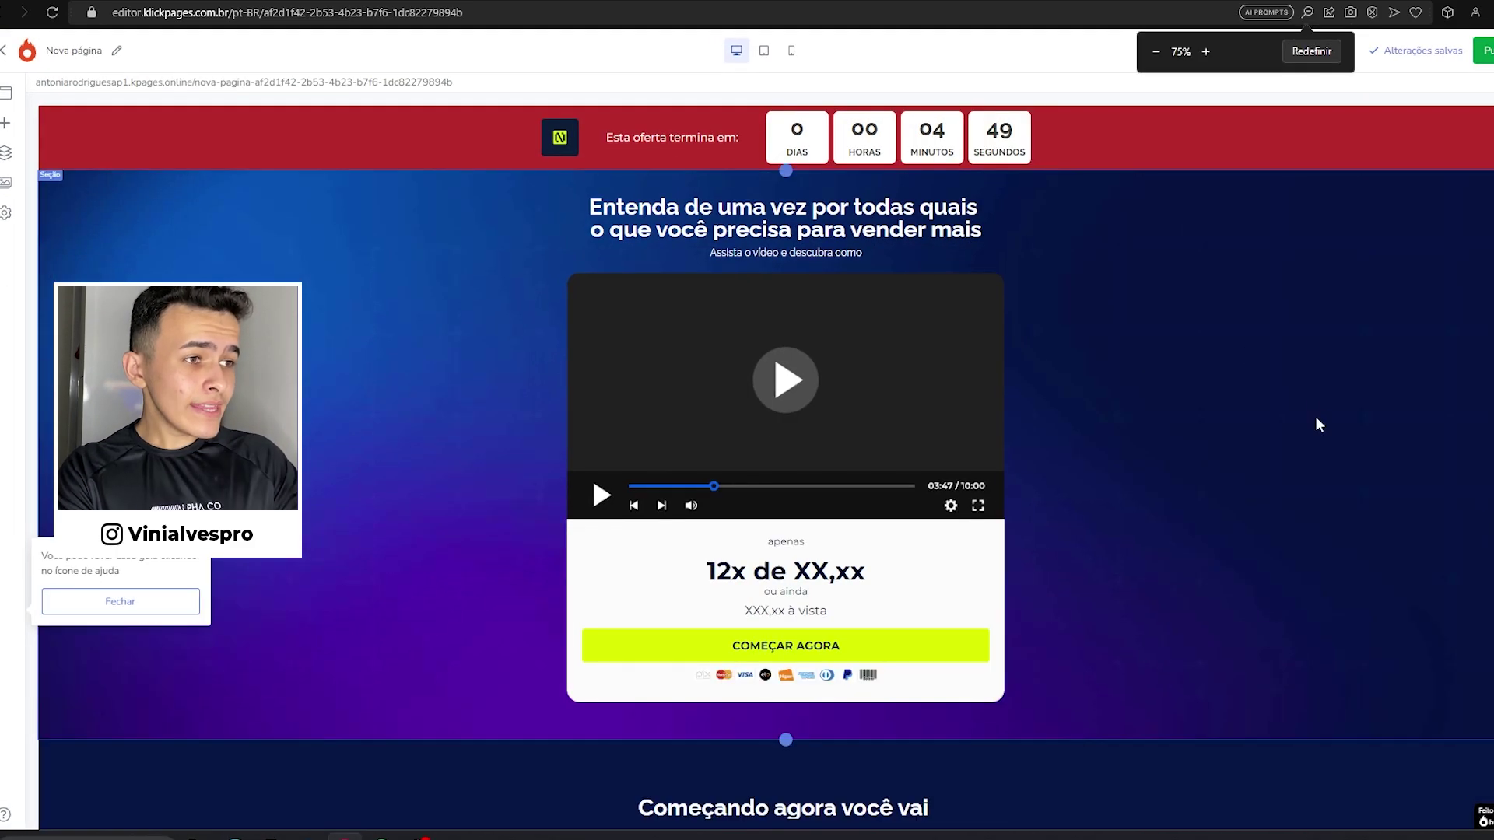
Replace the logo in the countdown header with the uploaded image 12.png from the CURSO VENDAS AUTOMATICAS folder
{"action": "left_click", "coordinate": [1320, 424]}
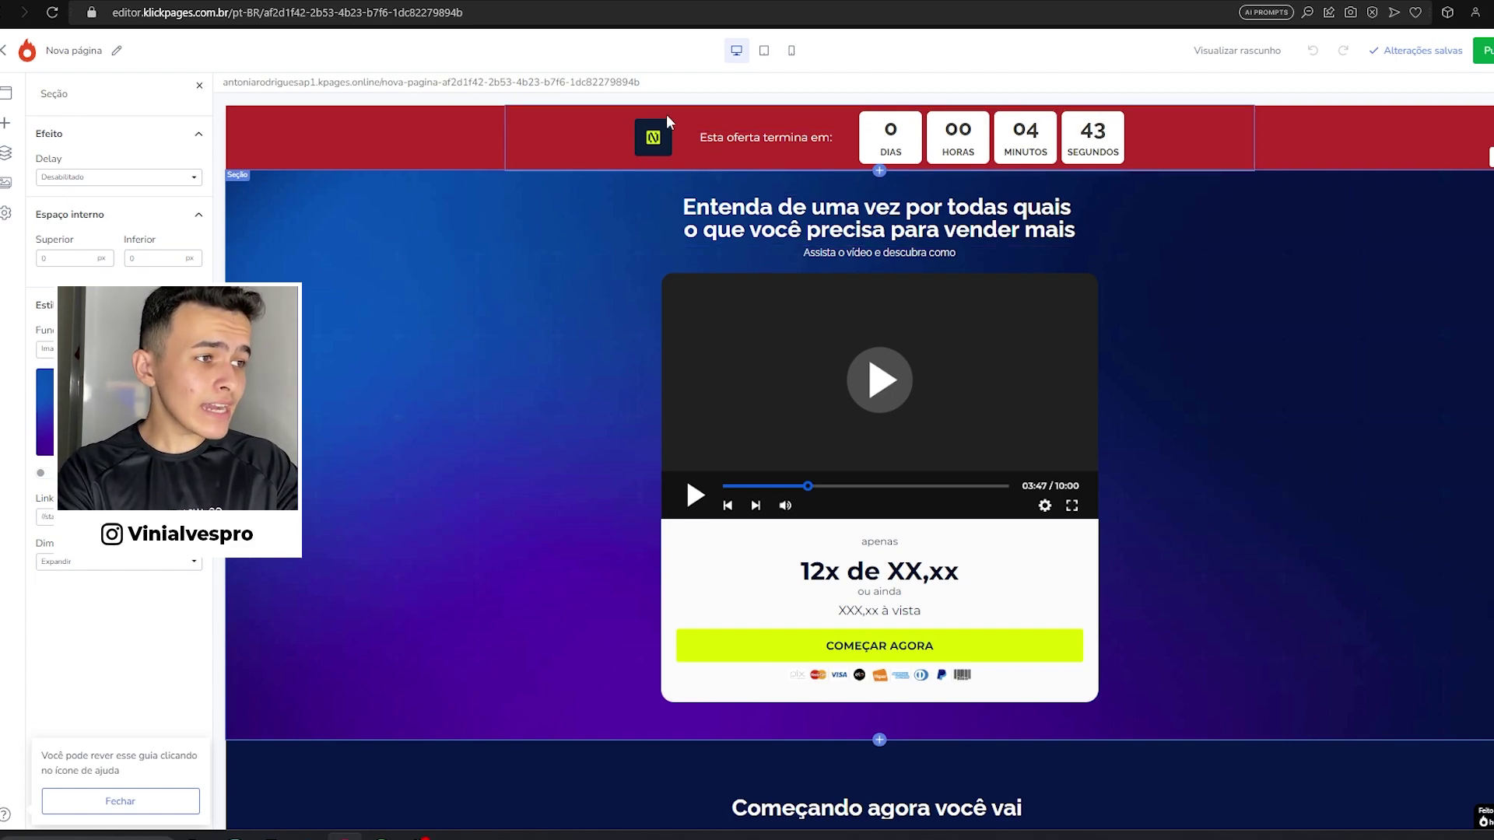
{"action": "left_click", "coordinate": [661, 147]}
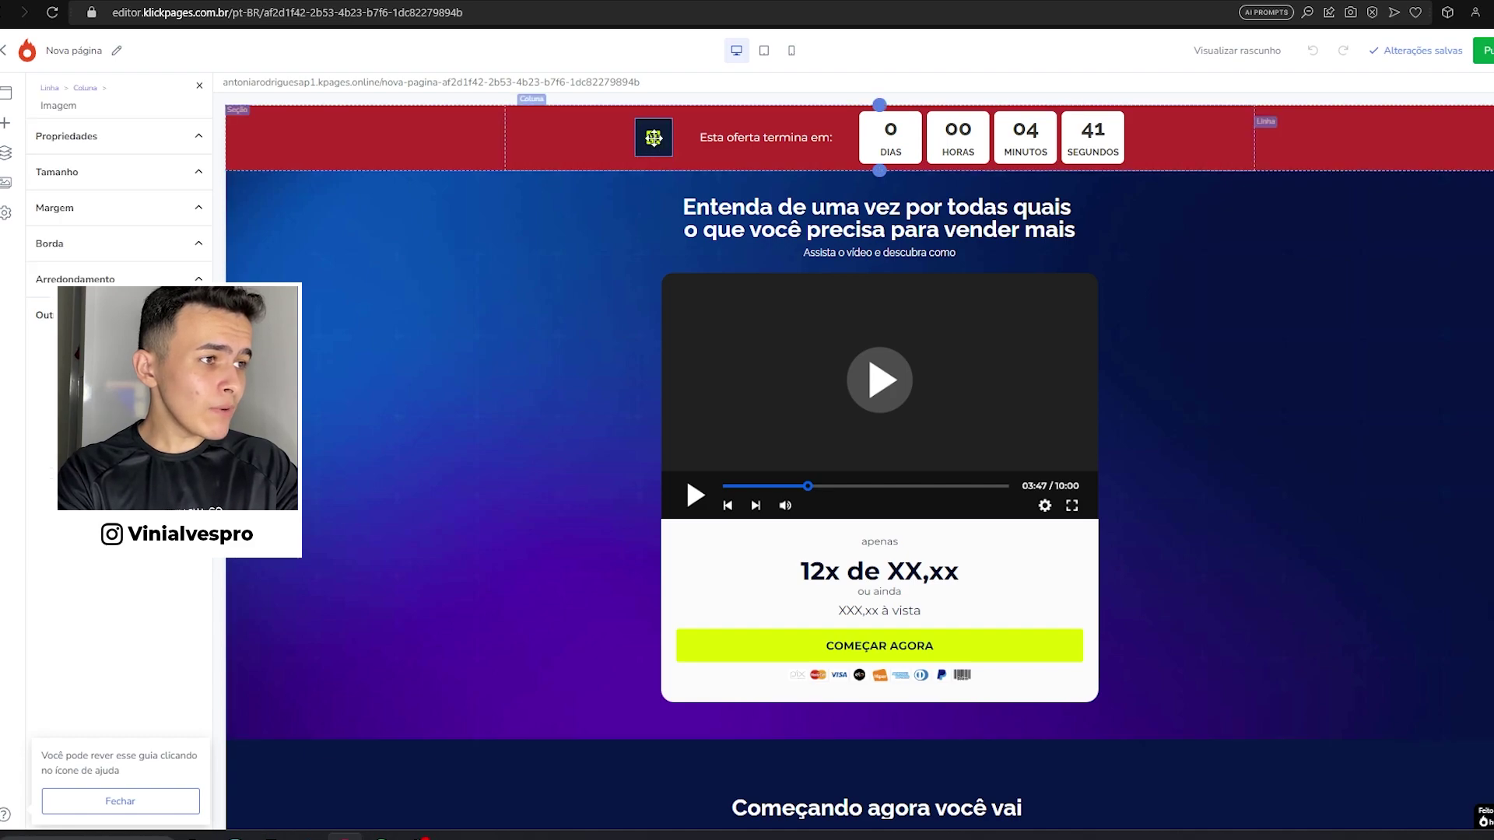
{"action": "left_click", "coordinate": [119, 196]}
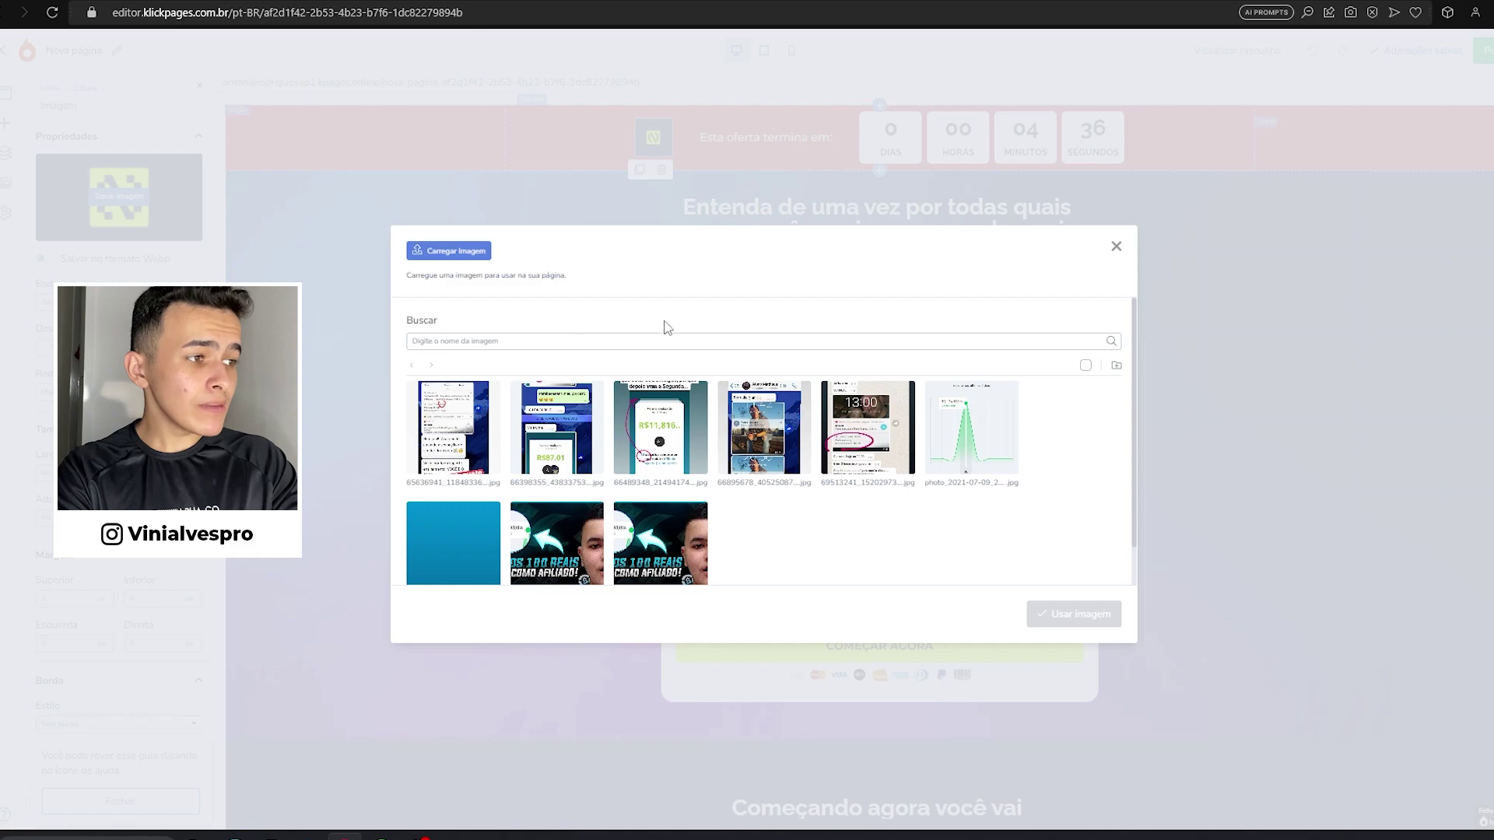
{"action": "left_click", "coordinate": [469, 251]}
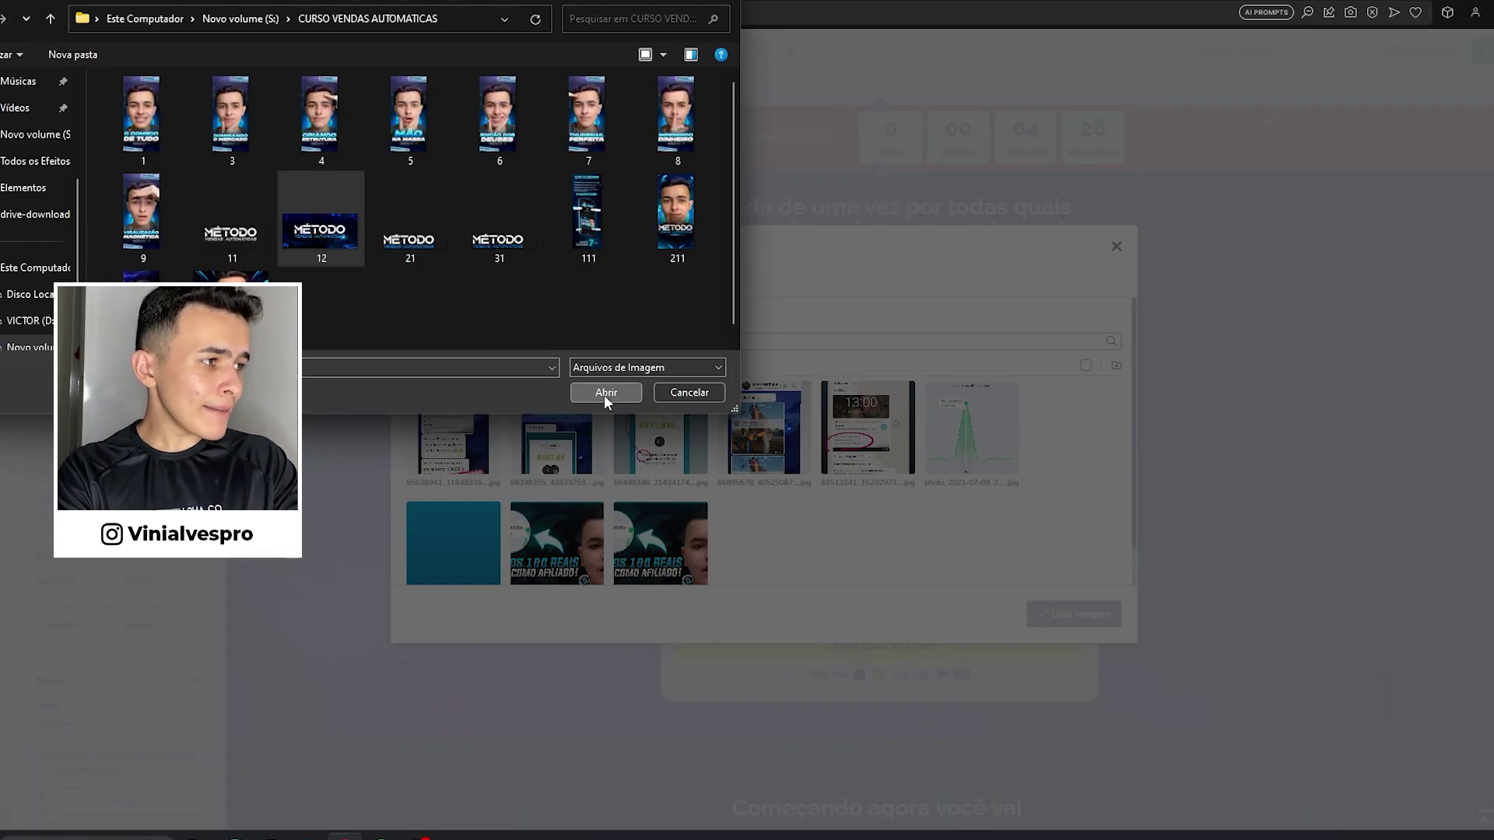
{"action": "left_click", "coordinate": [604, 393]}
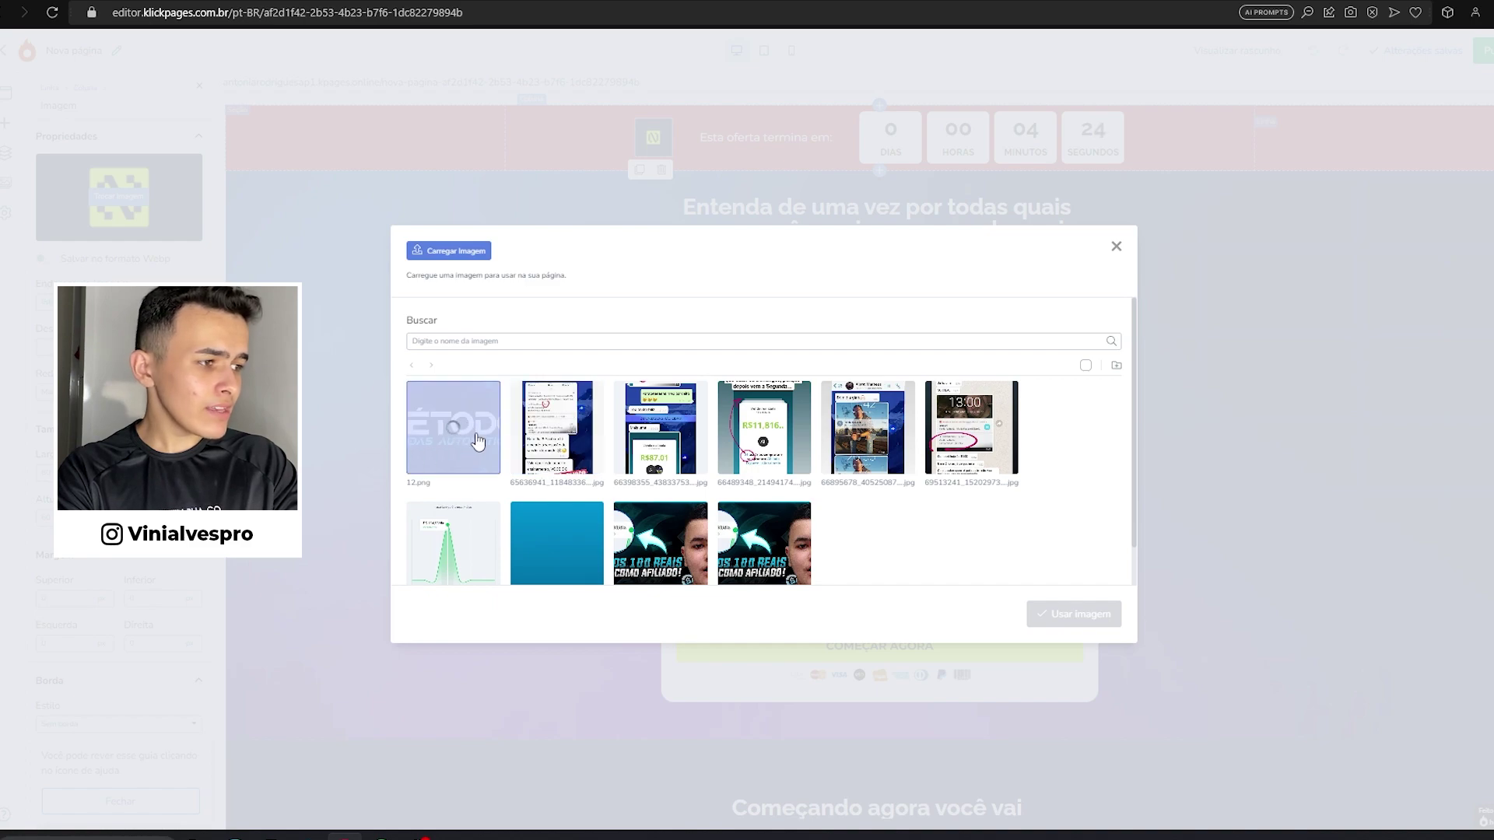
{"action": "left_click", "coordinate": [437, 436]}
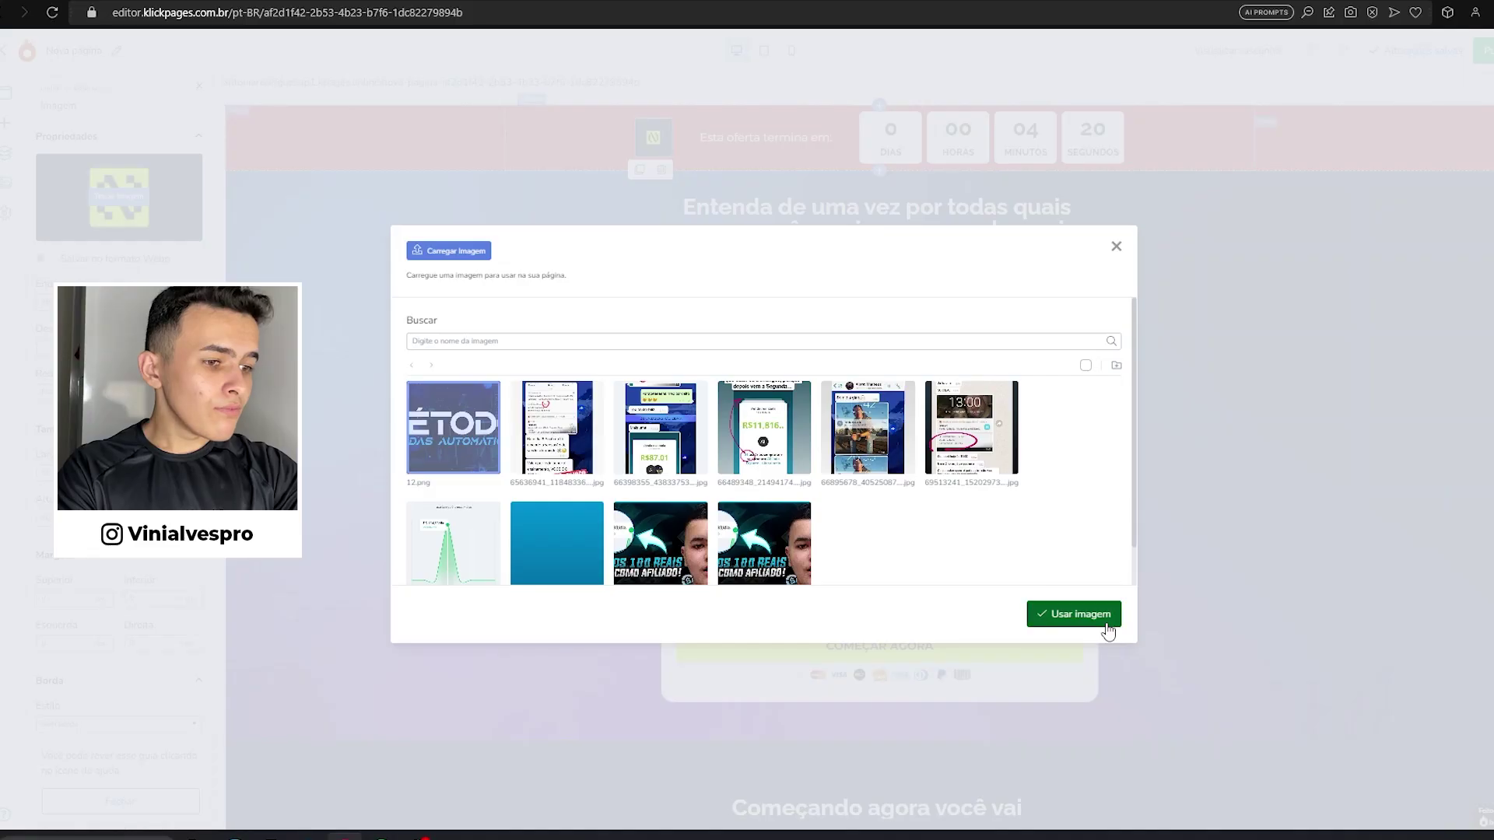
{"action": "left_click", "coordinate": [1070, 614]}
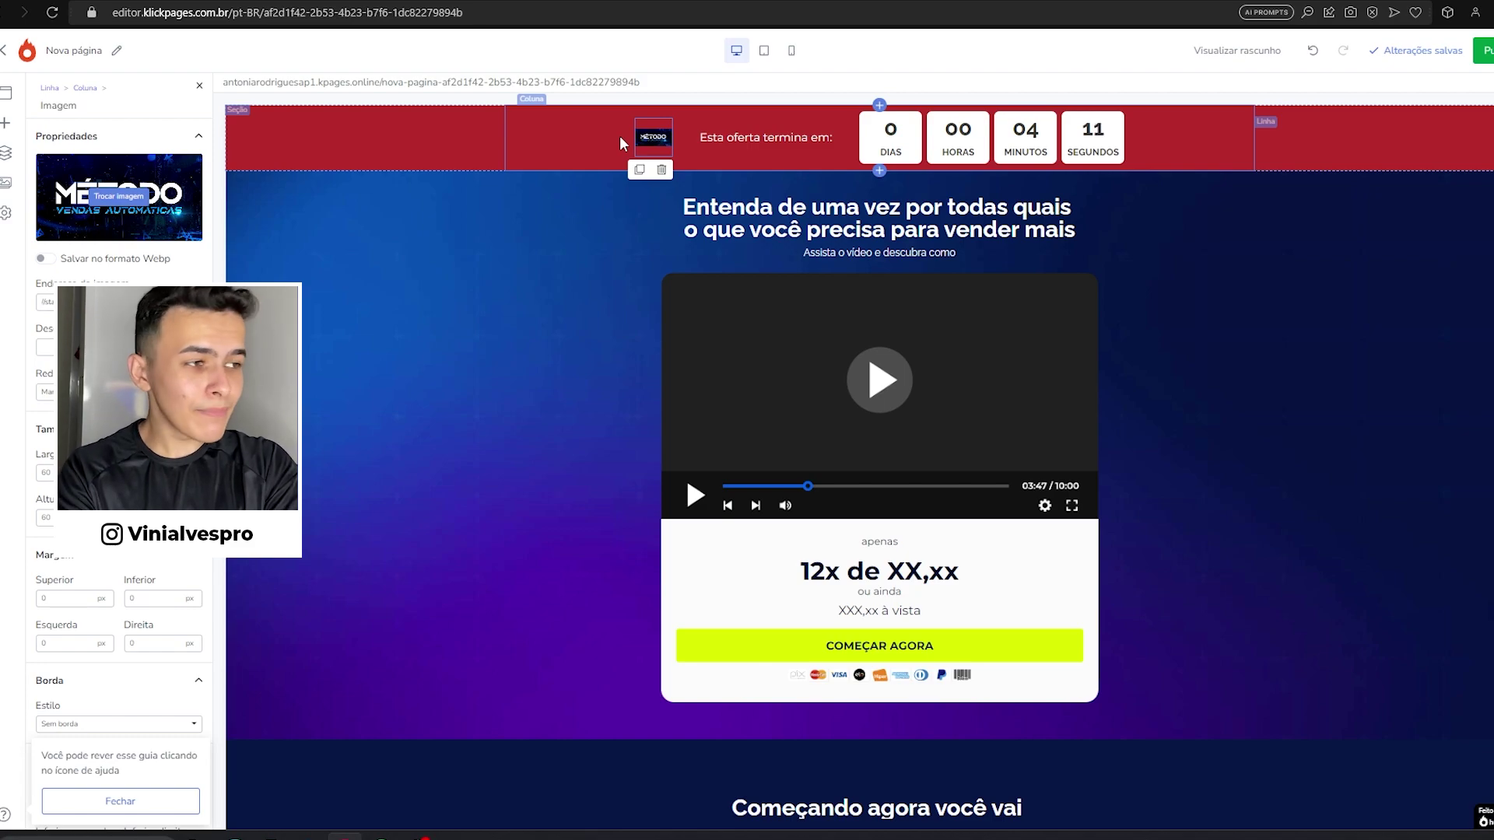
Change the background colour of the countdown header section to green
{"action": "left_click", "coordinate": [560, 193]}
{"action": "left_click", "coordinate": [788, 161]}
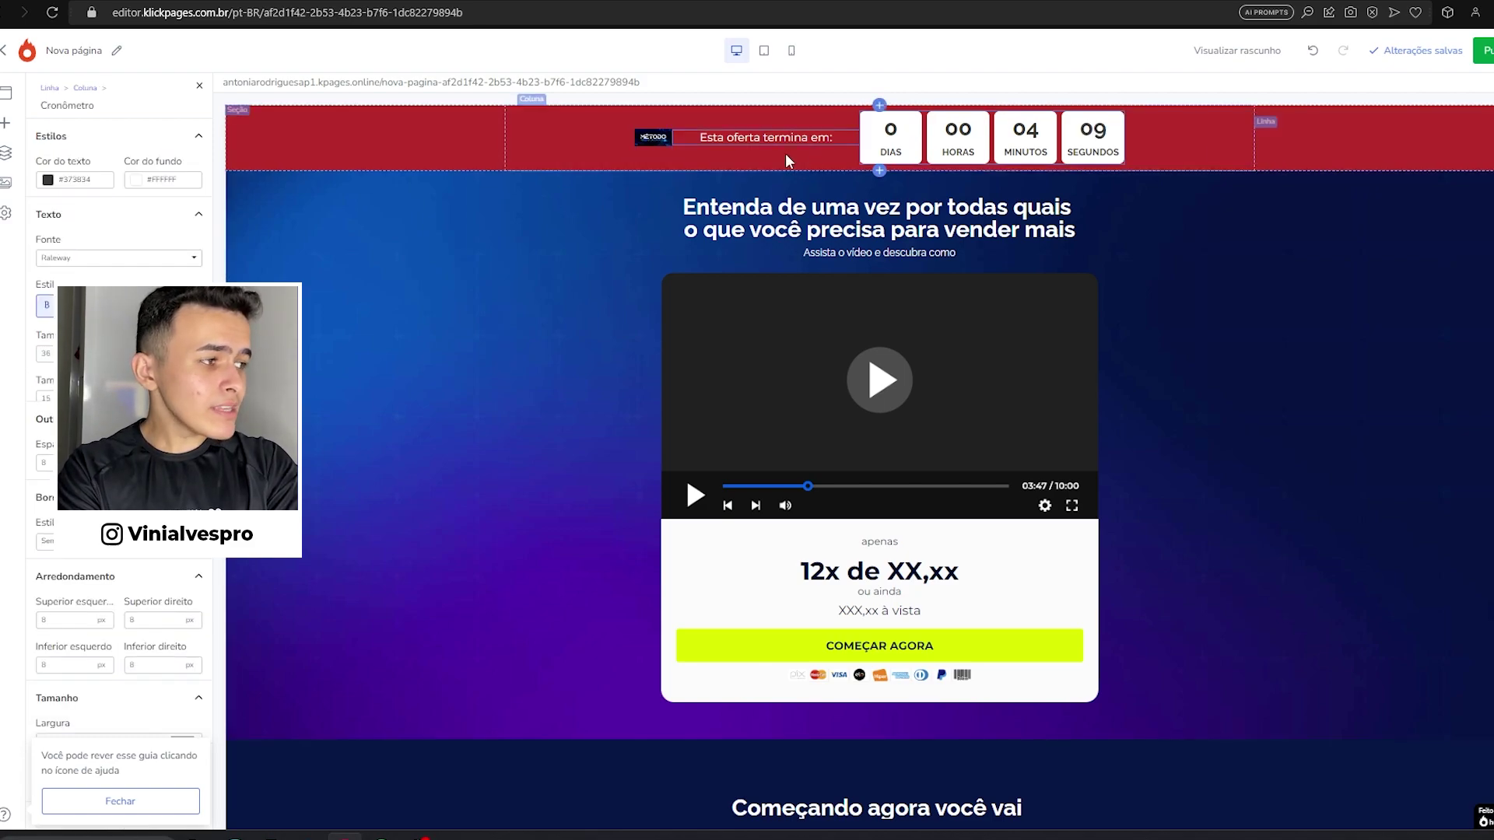
{"action": "left_click", "coordinate": [421, 153]}
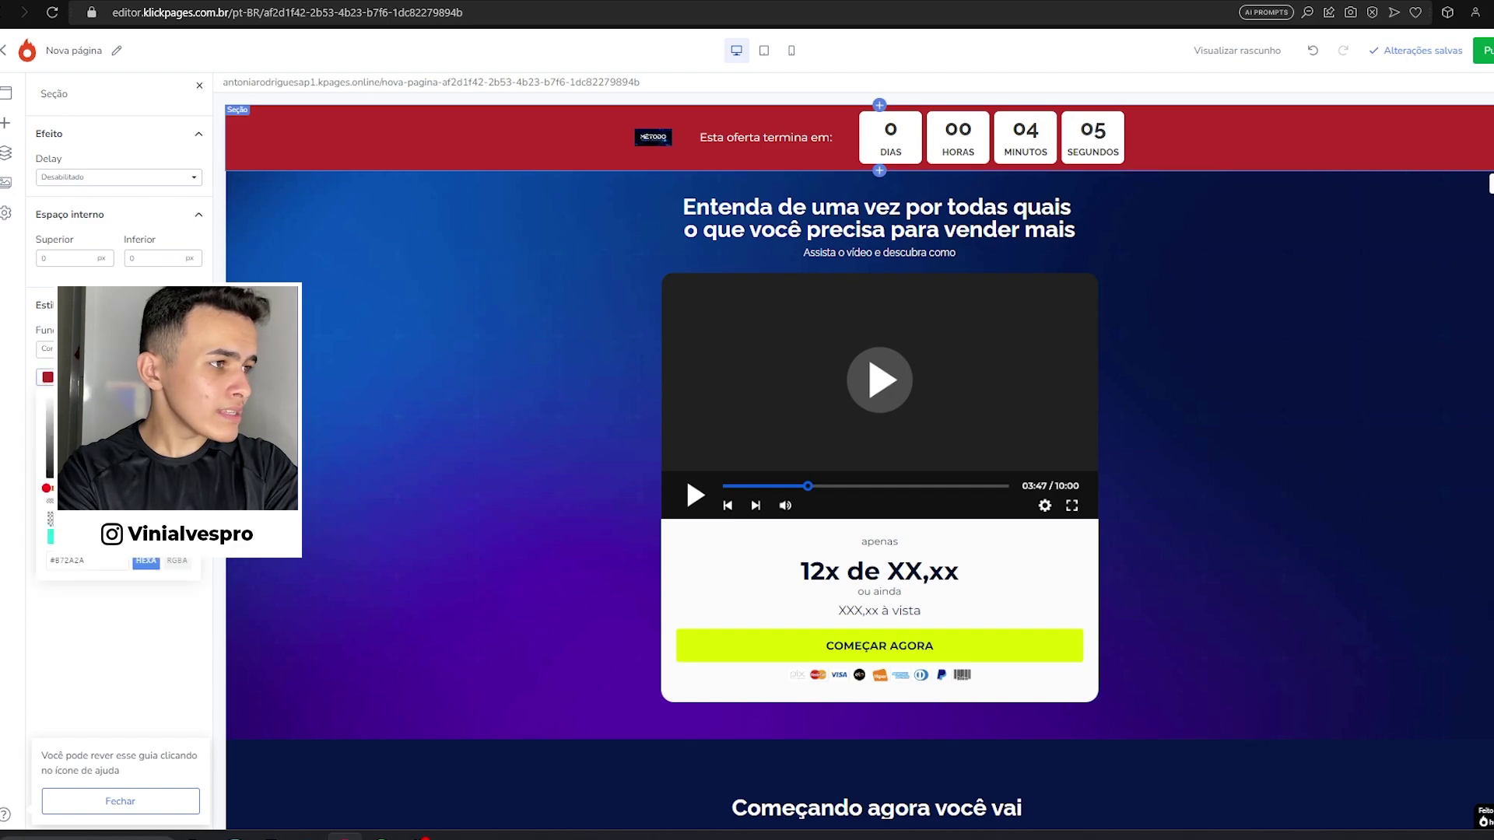
{"action": "left_click_drag", "start_coordinate": [46, 488], "coordinate": [95, 488]}
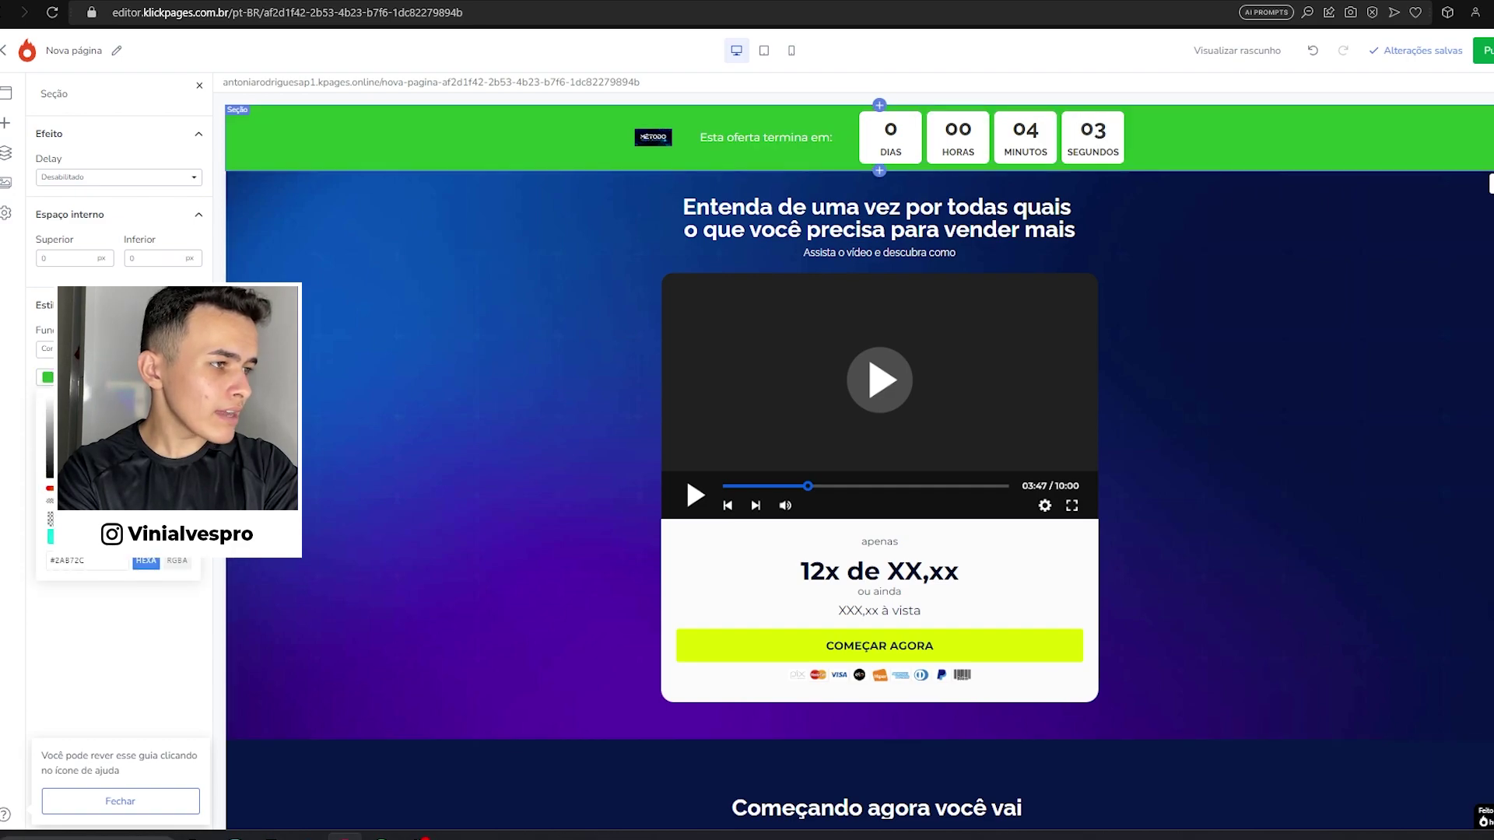
Replace the text "apenas" above the price in the main offer card with "gsdgsgfd"
{"action": "scroll", "coordinate": [884, 460], "scroll_direction": "down", "scroll_amount": 1}
{"action": "left_click", "coordinate": [880, 458]}
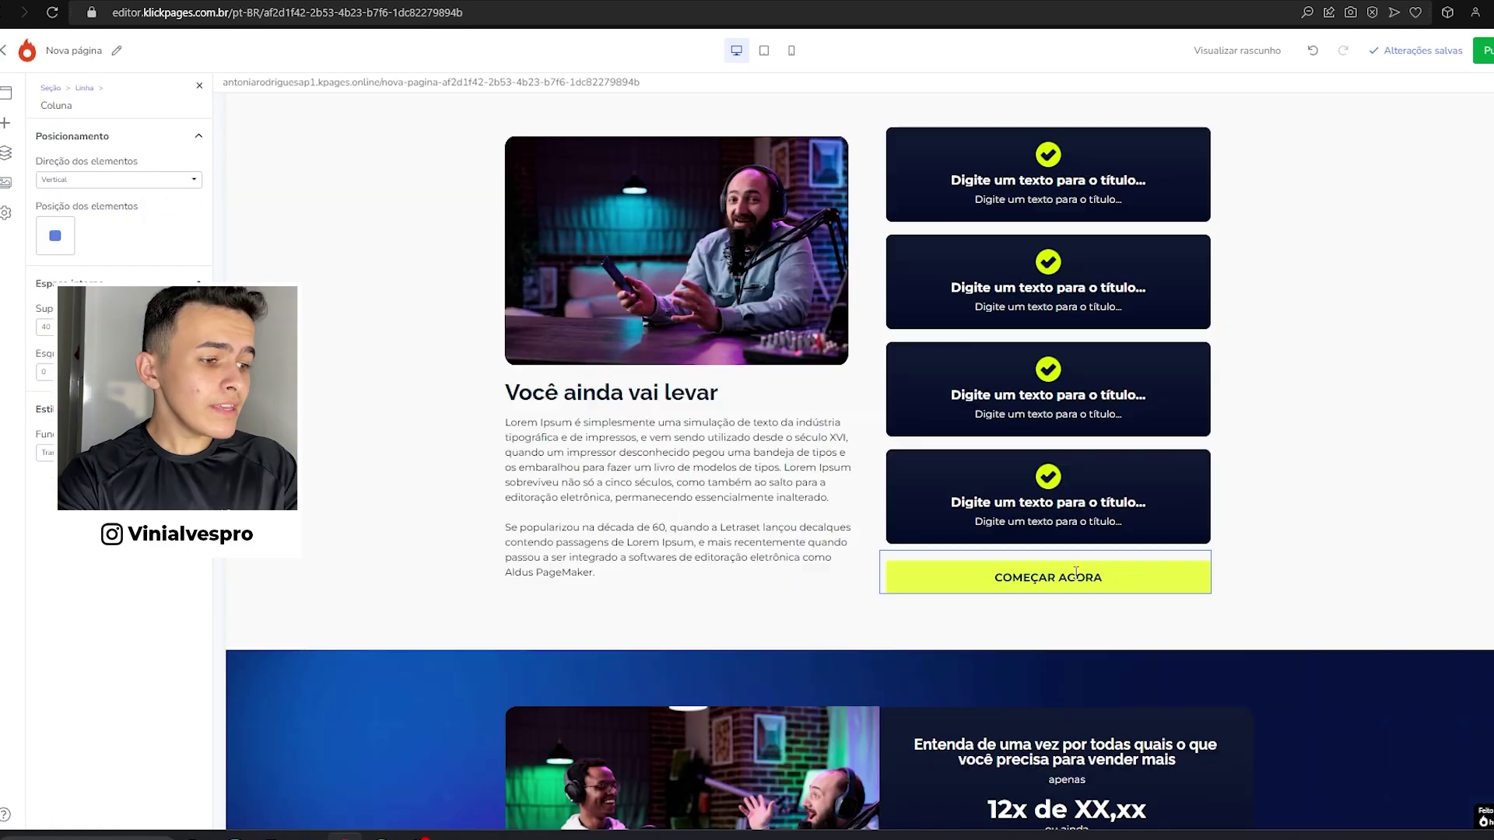
{"action": "scroll", "coordinate": [859, 461], "scroll_direction": "down", "scroll_amount": 1}
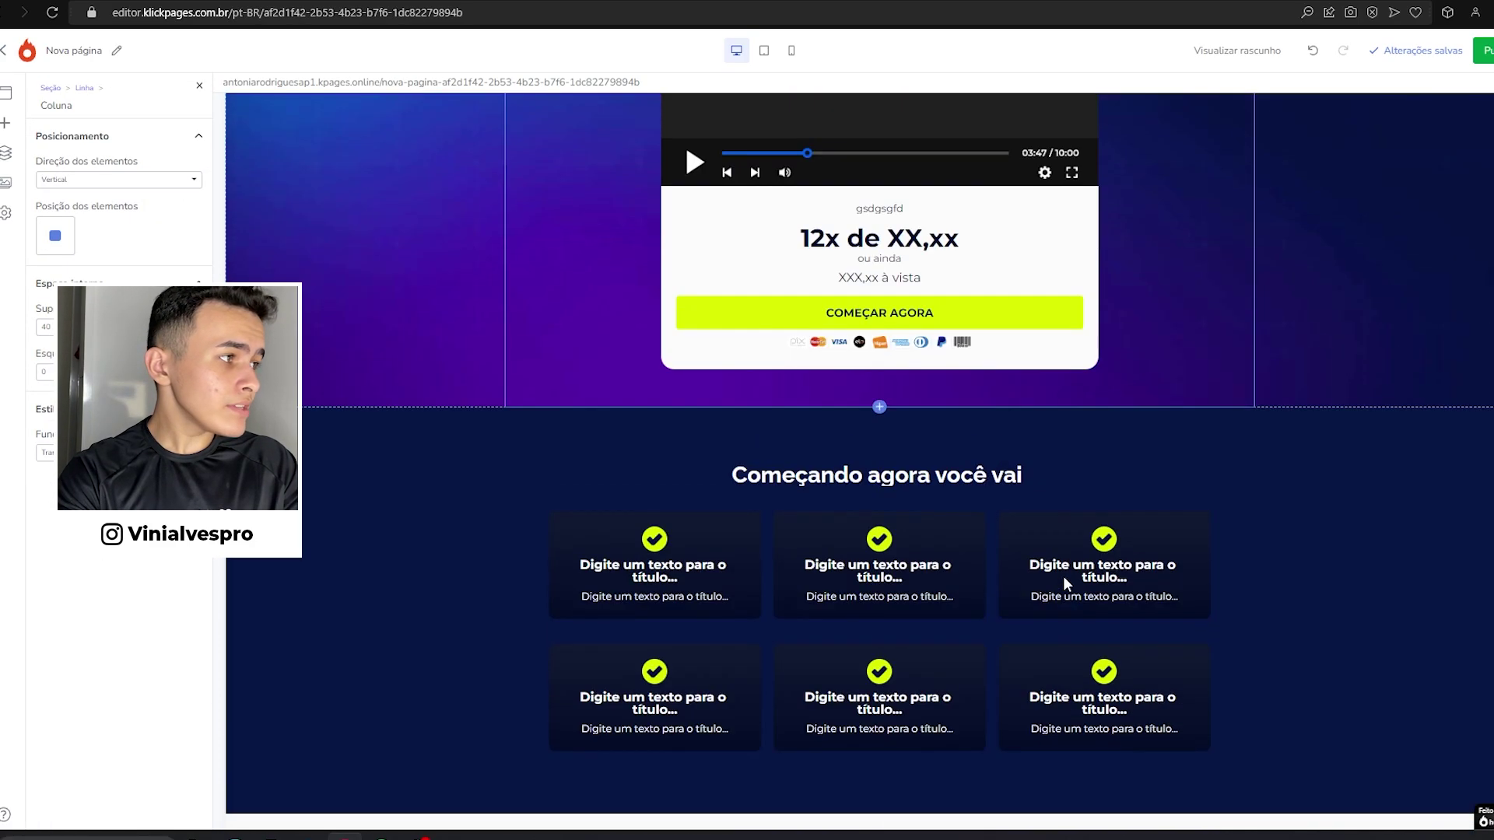
Delete the placeholder video image and insert a Vídeo element in its place, above the price card
{"action": "scroll", "coordinate": [1063, 576], "scroll_direction": "up", "scroll_amount": 4}
{"action": "left_click", "coordinate": [889, 362]}
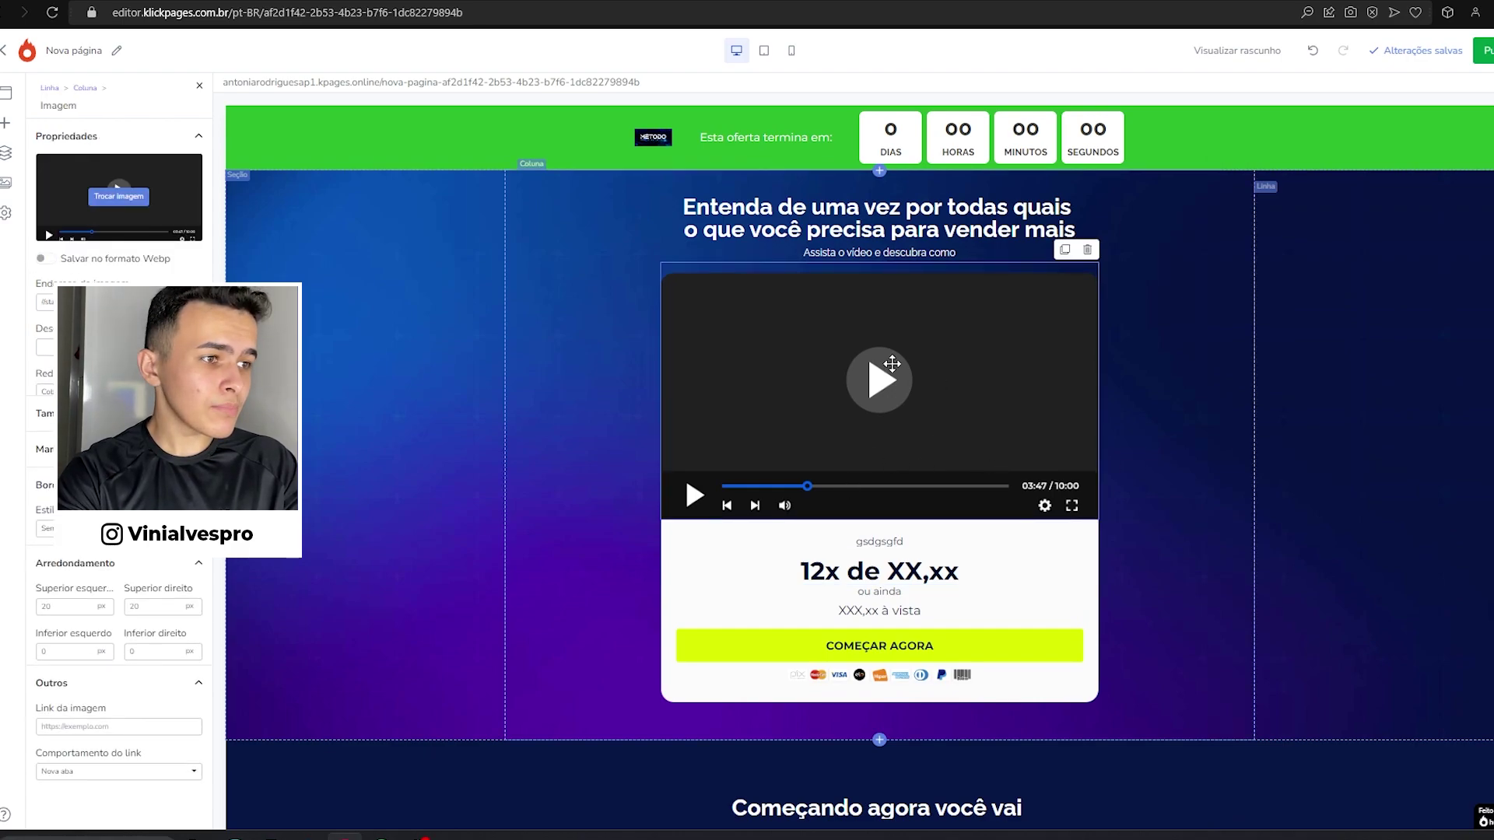
{"action": "left_click", "coordinate": [1088, 250]}
{"action": "left_click", "coordinate": [6, 129]}
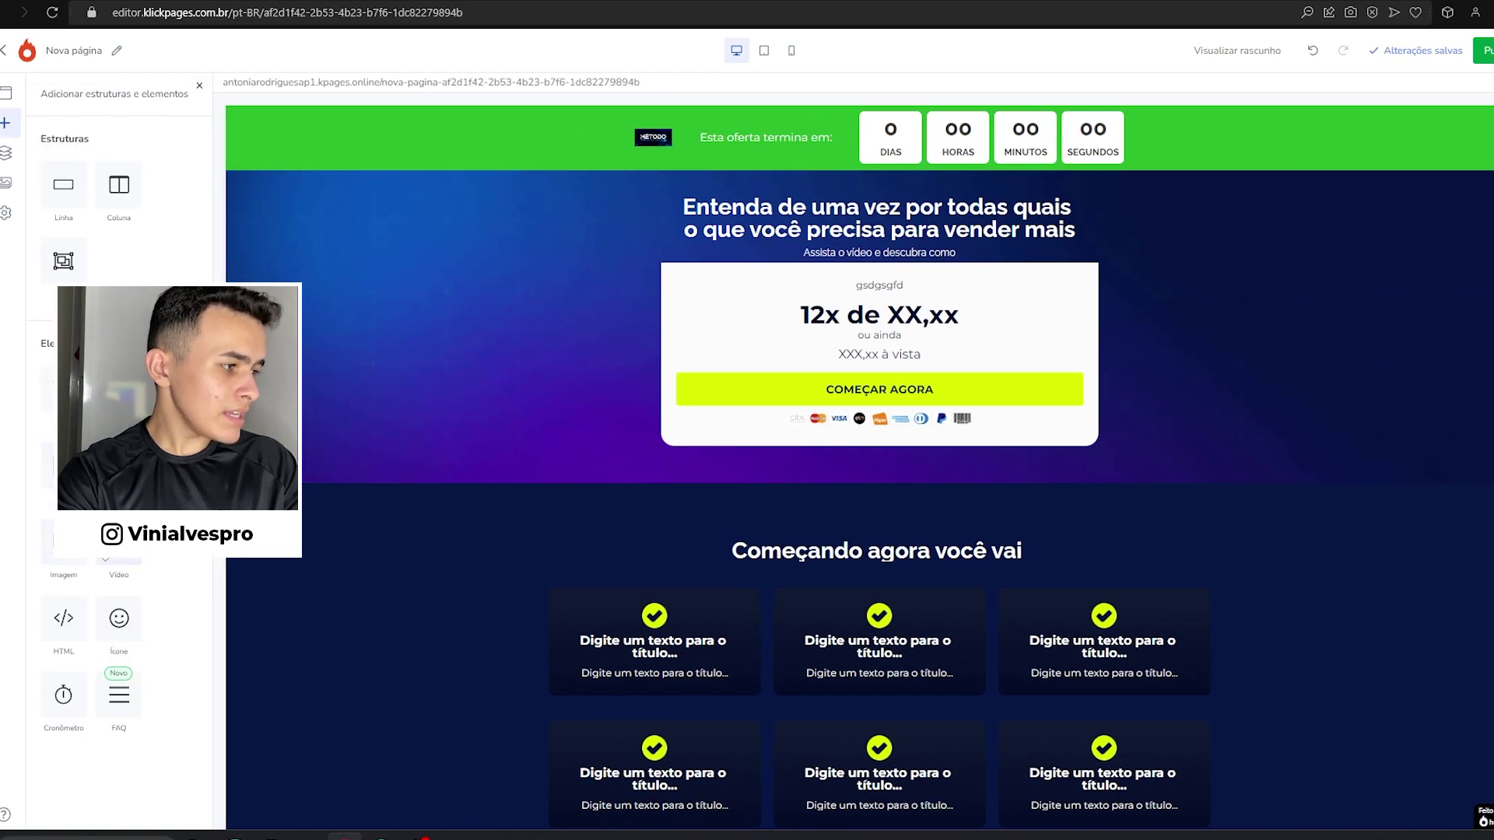
{"action": "left_click_drag", "start_coordinate": [127, 561], "coordinate": [698, 327]}
{"action": "left_click_drag", "start_coordinate": [813, 274], "coordinate": [817, 269]}
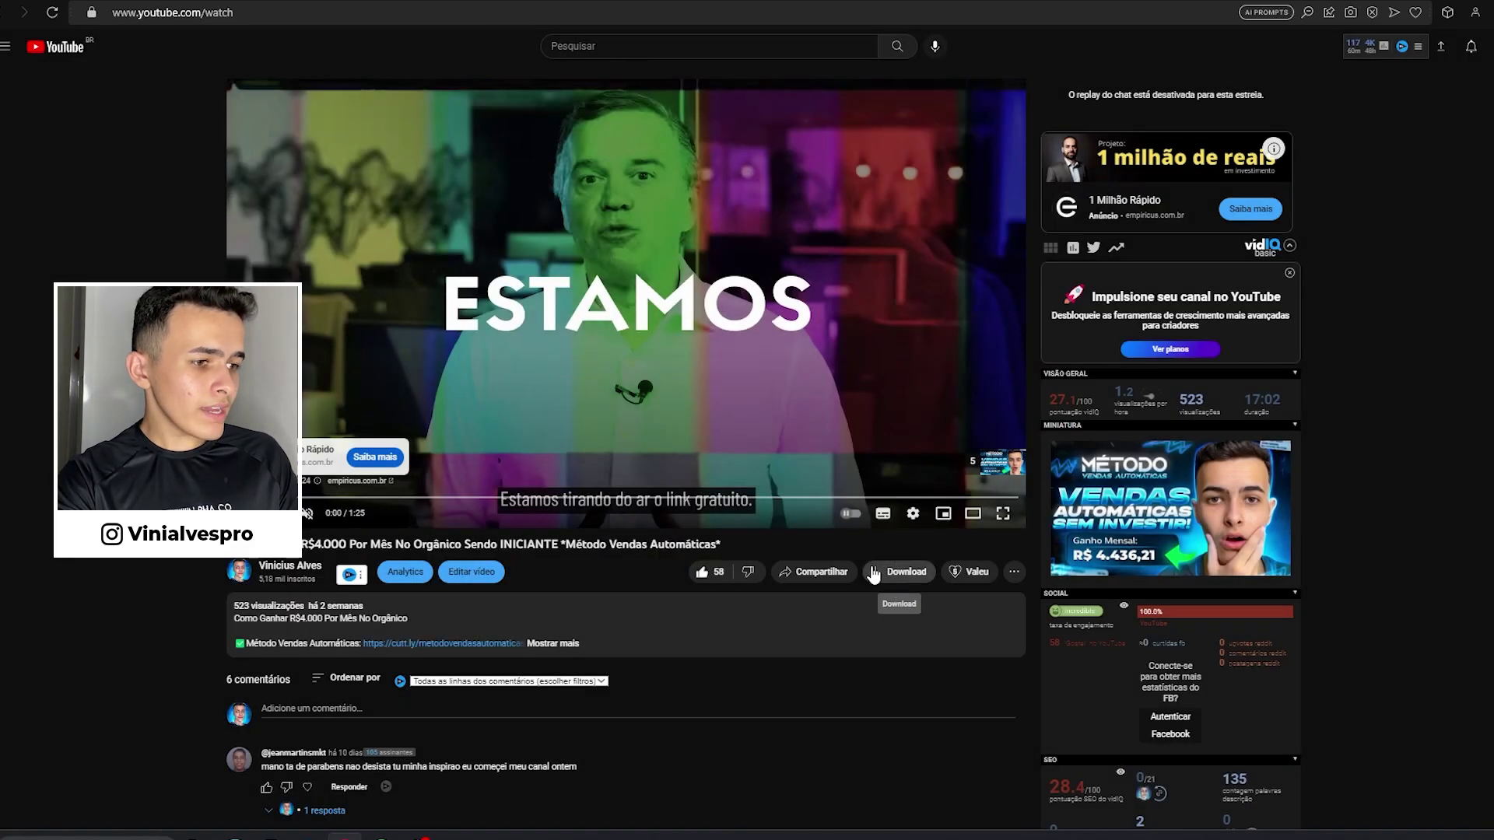
Copy the share link of the sales video on YouTube and set it as the Vídeo element's link in the page editor
{"action": "left_click", "coordinate": [814, 572]}
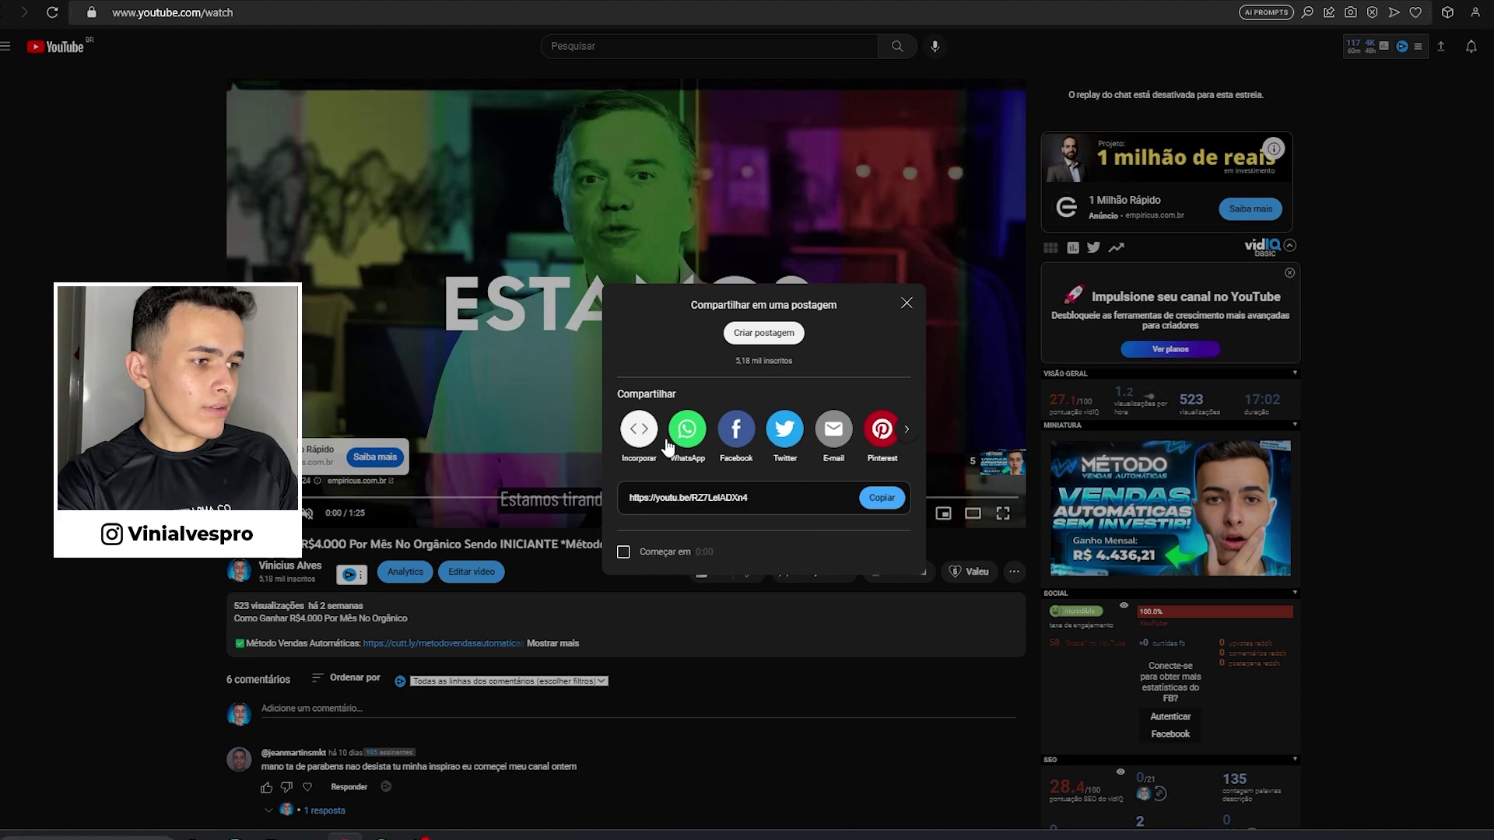
{"action": "left_click", "coordinate": [871, 506]}
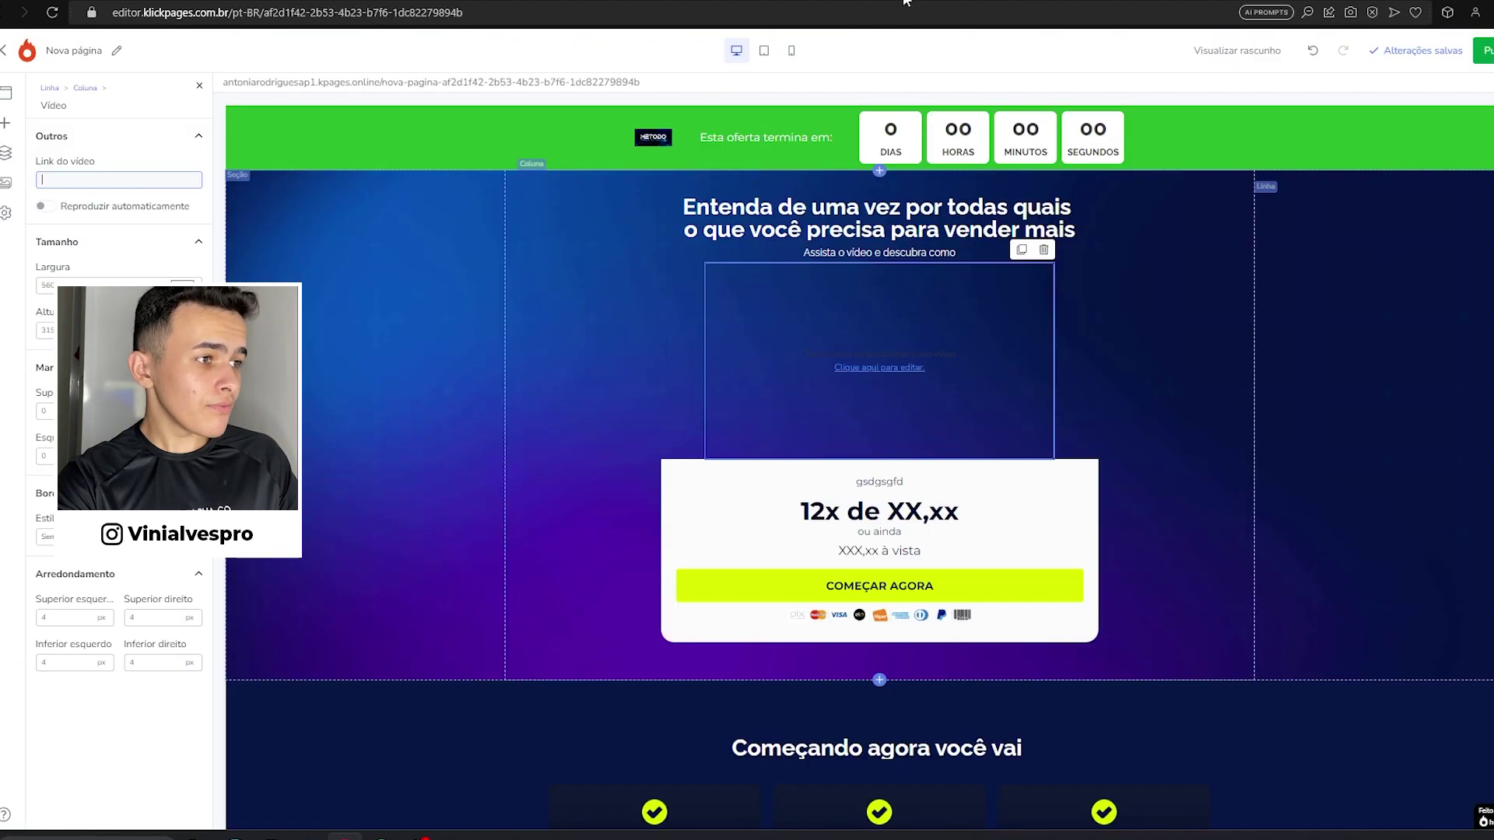
{"action": "key", "text": "ctrl+v"}
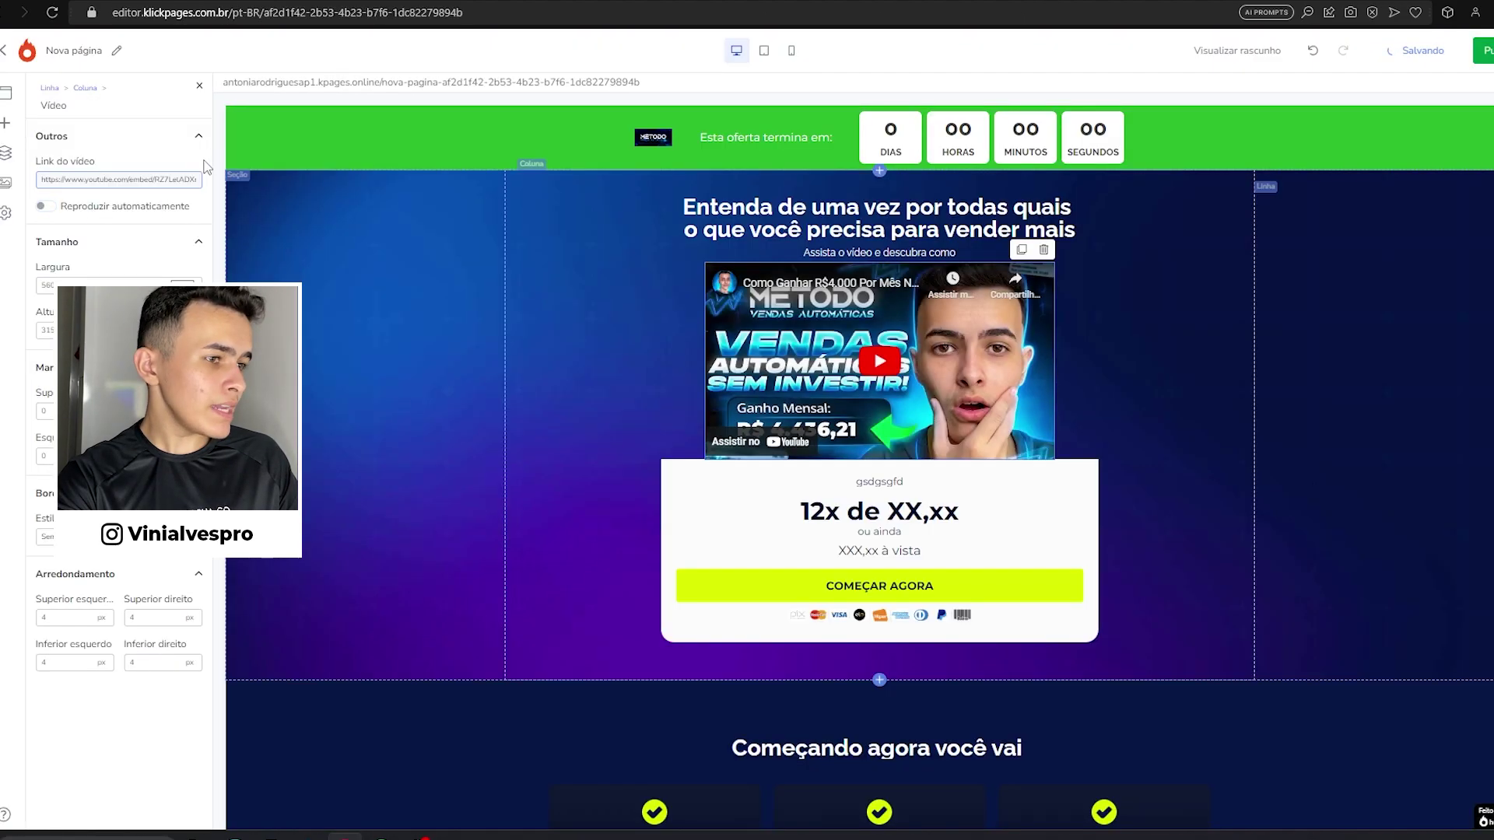
Set the embedded video's width to 700 px so it matches the price card
{"action": "left_click", "coordinate": [1054, 466]}
{"action": "left_click", "coordinate": [1056, 451]}
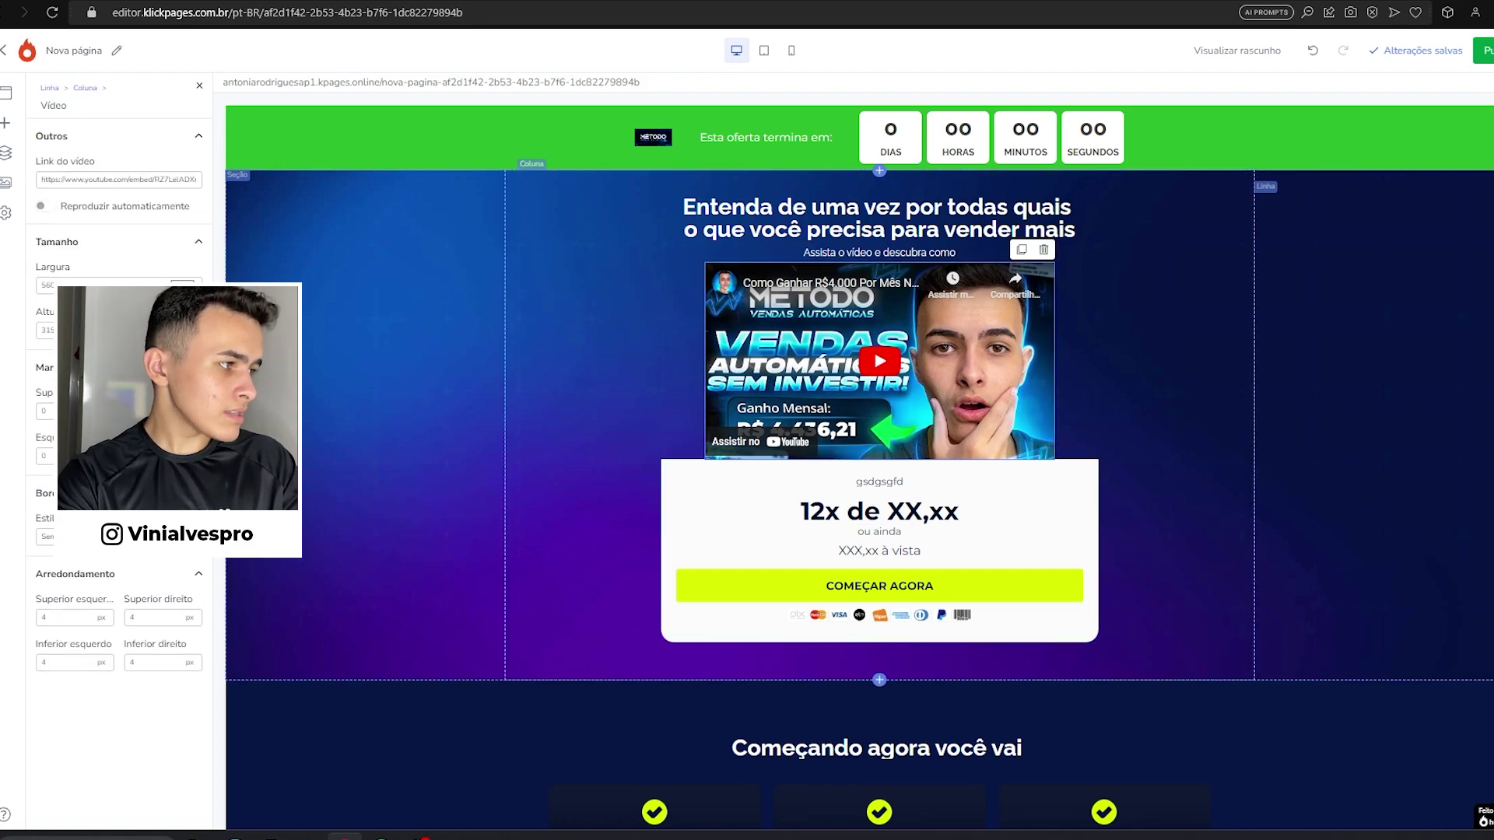
{"action": "left_click", "coordinate": [153, 281]}
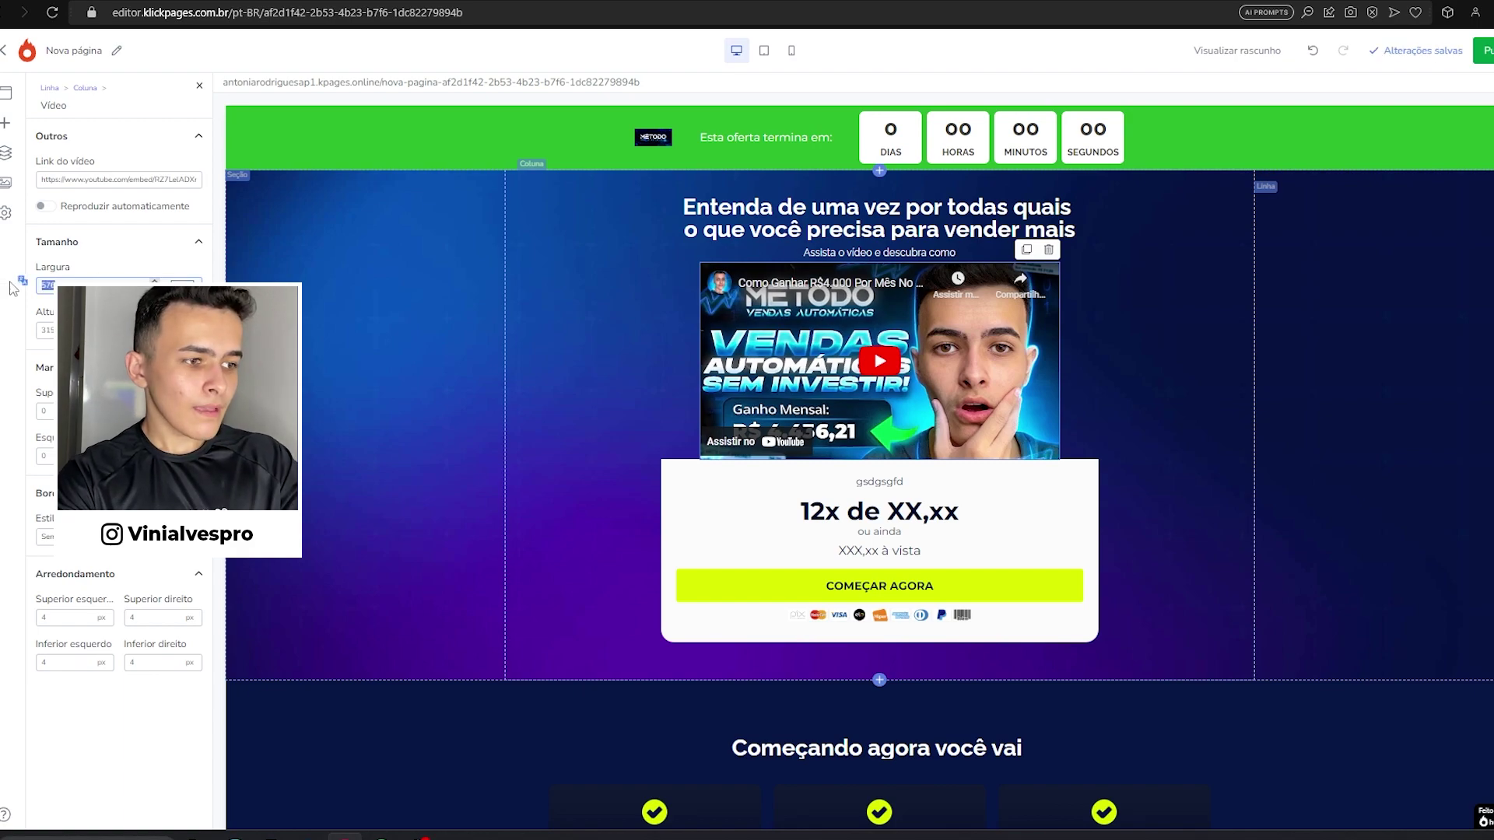
{"action": "type", "text": "700"}
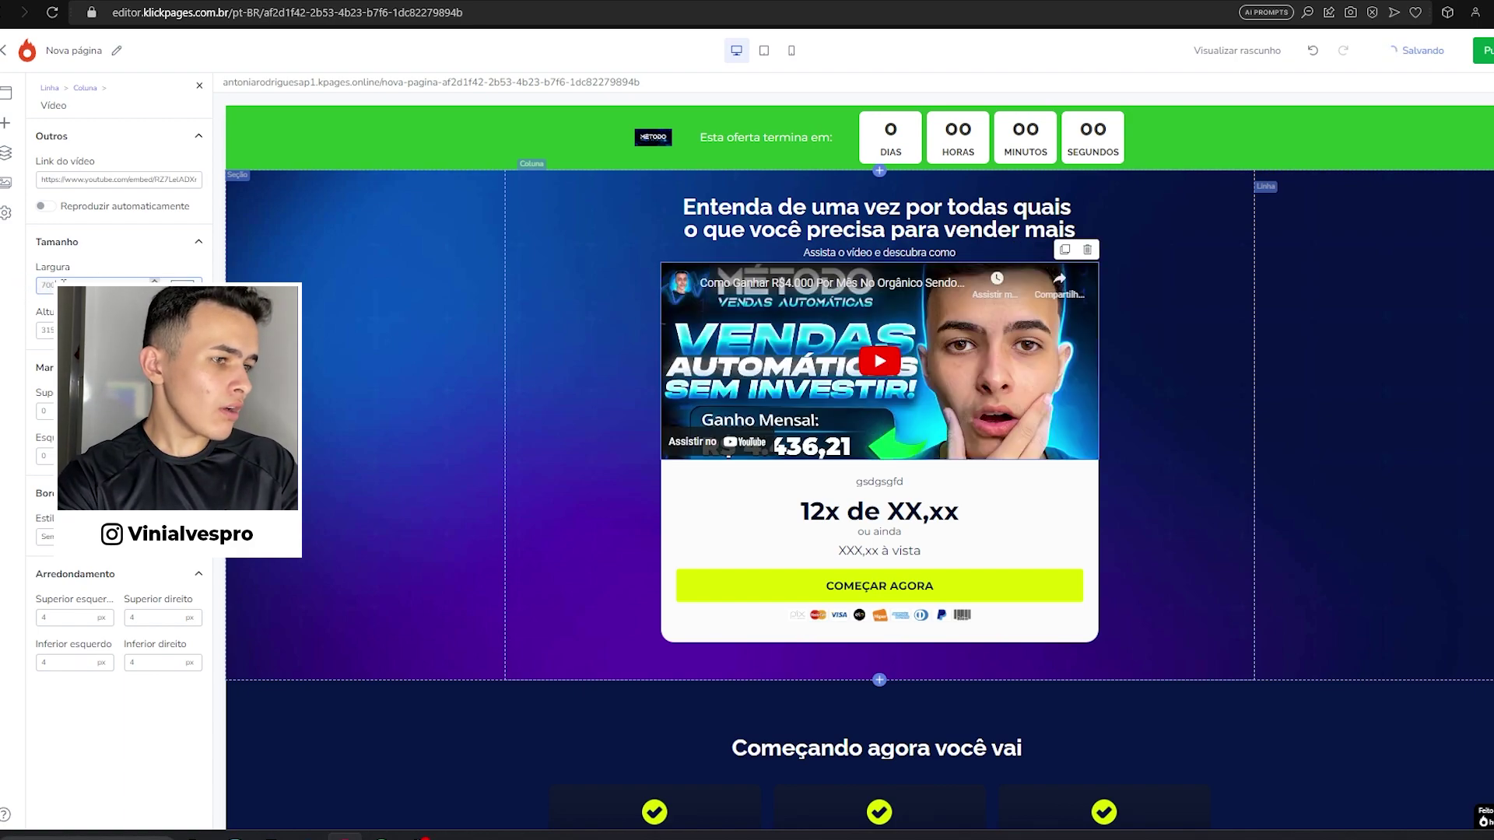
{"action": "left_click", "coordinate": [1167, 450]}
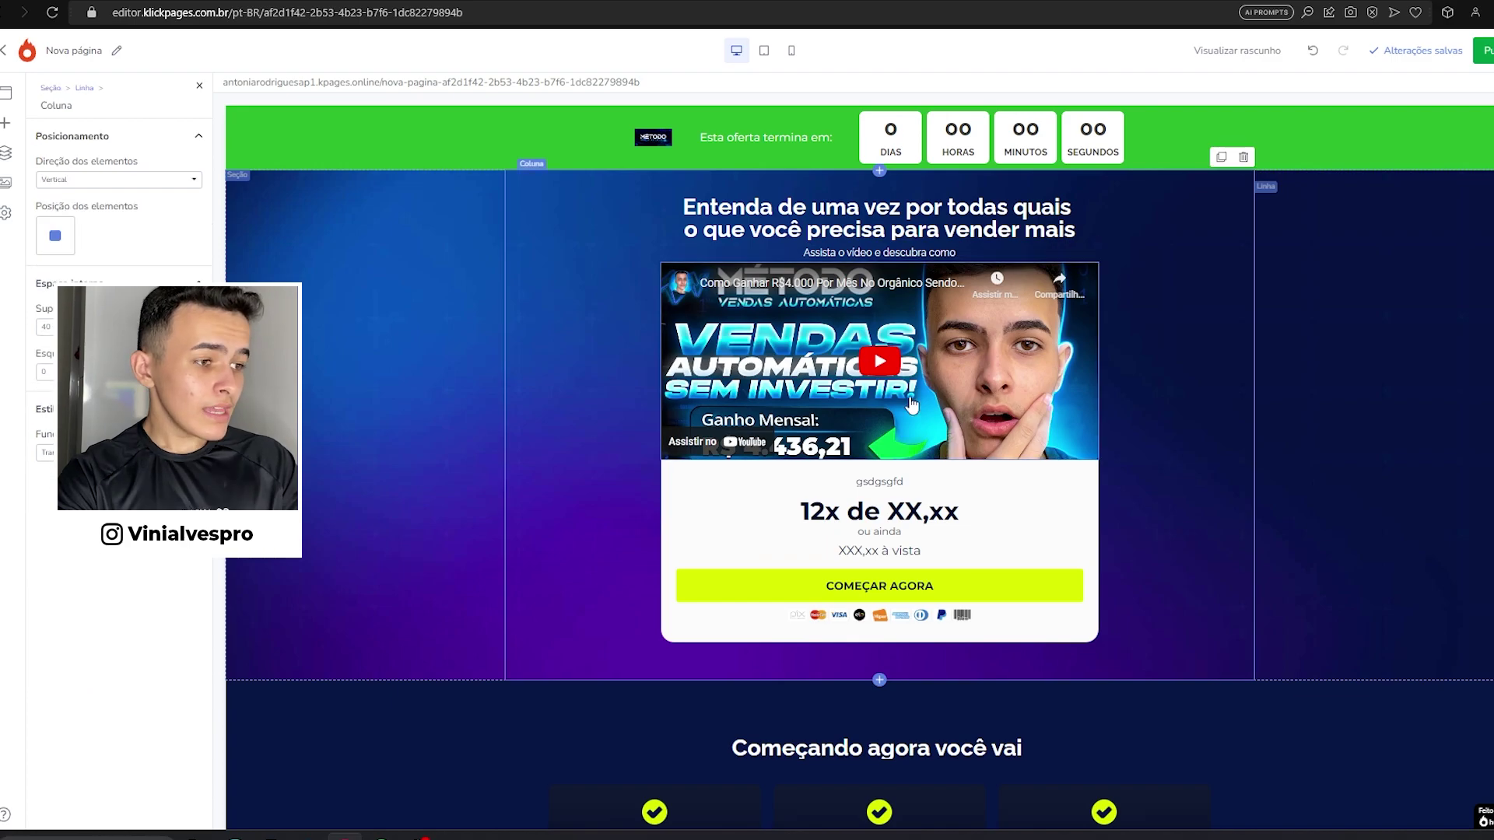
{"action": "scroll", "coordinate": [908, 387], "scroll_direction": "down", "scroll_amount": 7}
{"action": "scroll", "coordinate": [909, 386], "scroll_direction": "down", "scroll_amount": 20}
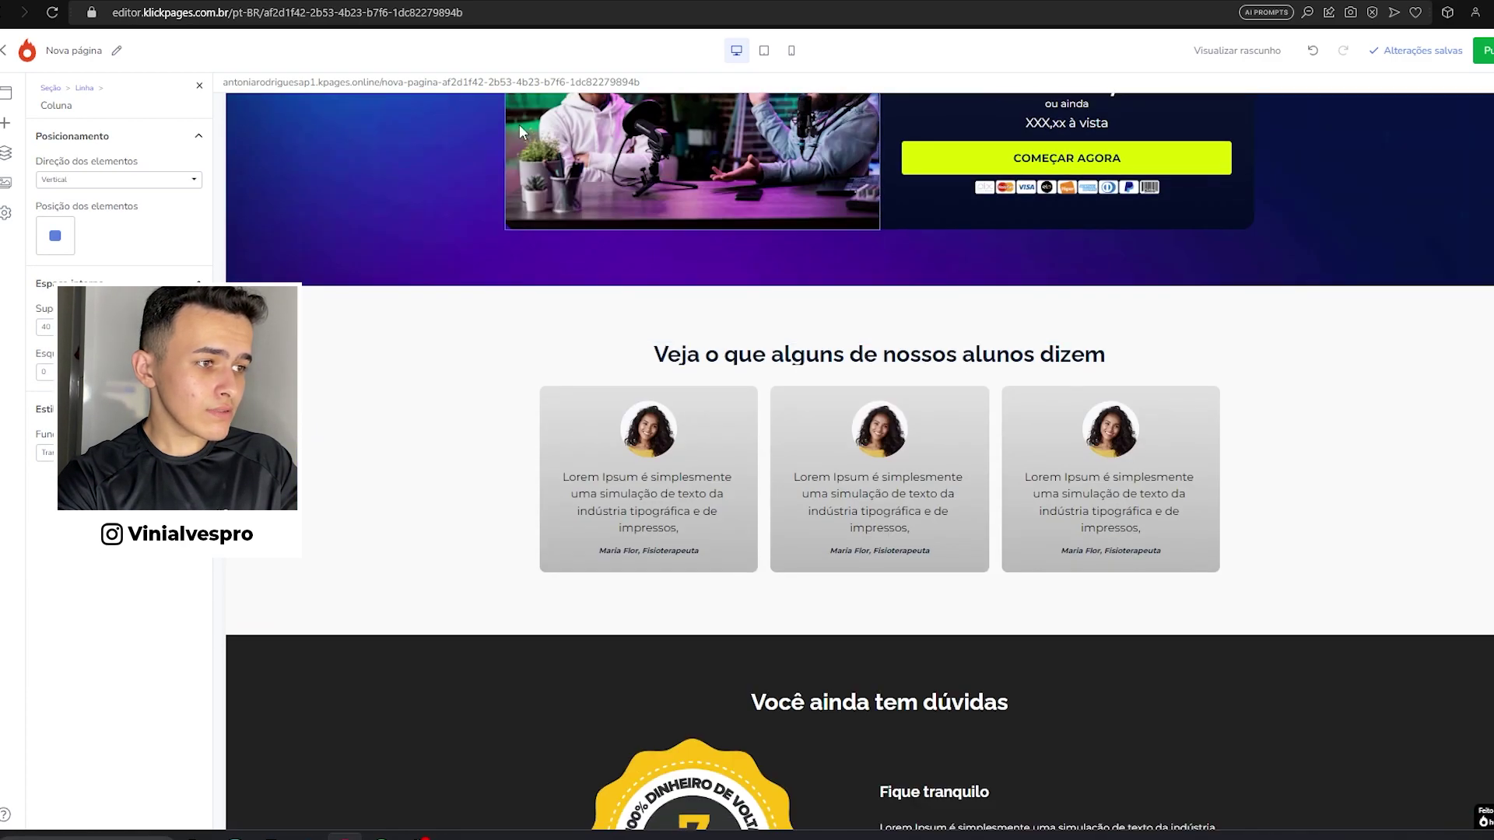
Copy the product link from the Kiwify dashboard and set it as the destination URL of the main offer card's COMEÇAR AGORA button
{"action": "scroll", "coordinate": [969, 391], "scroll_direction": "down", "scroll_amount": 5}
{"action": "scroll", "coordinate": [1032, 407], "scroll_direction": "up", "scroll_amount": 20}
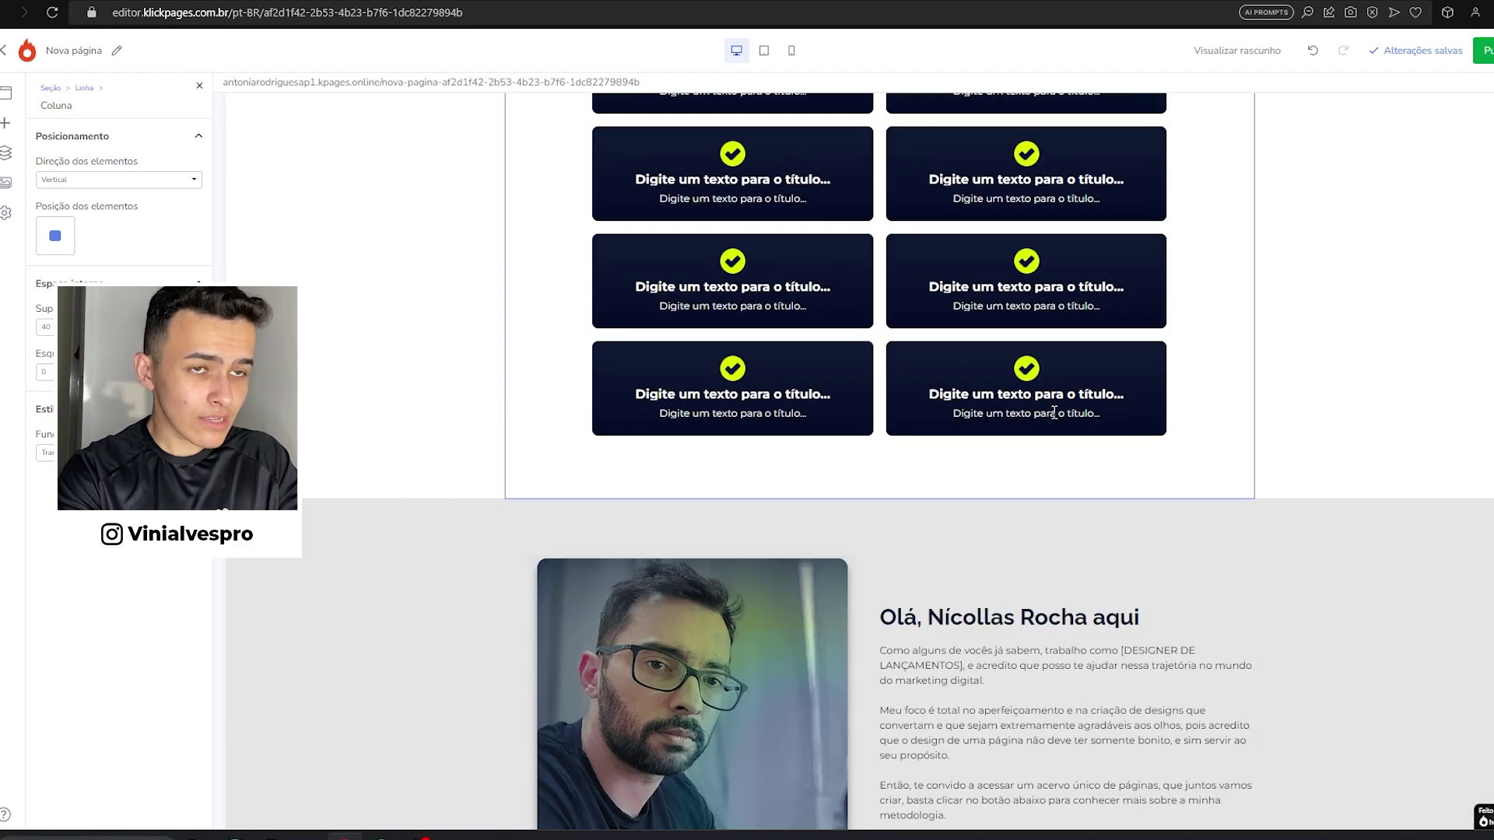
{"action": "left_click", "coordinate": [907, 535]}
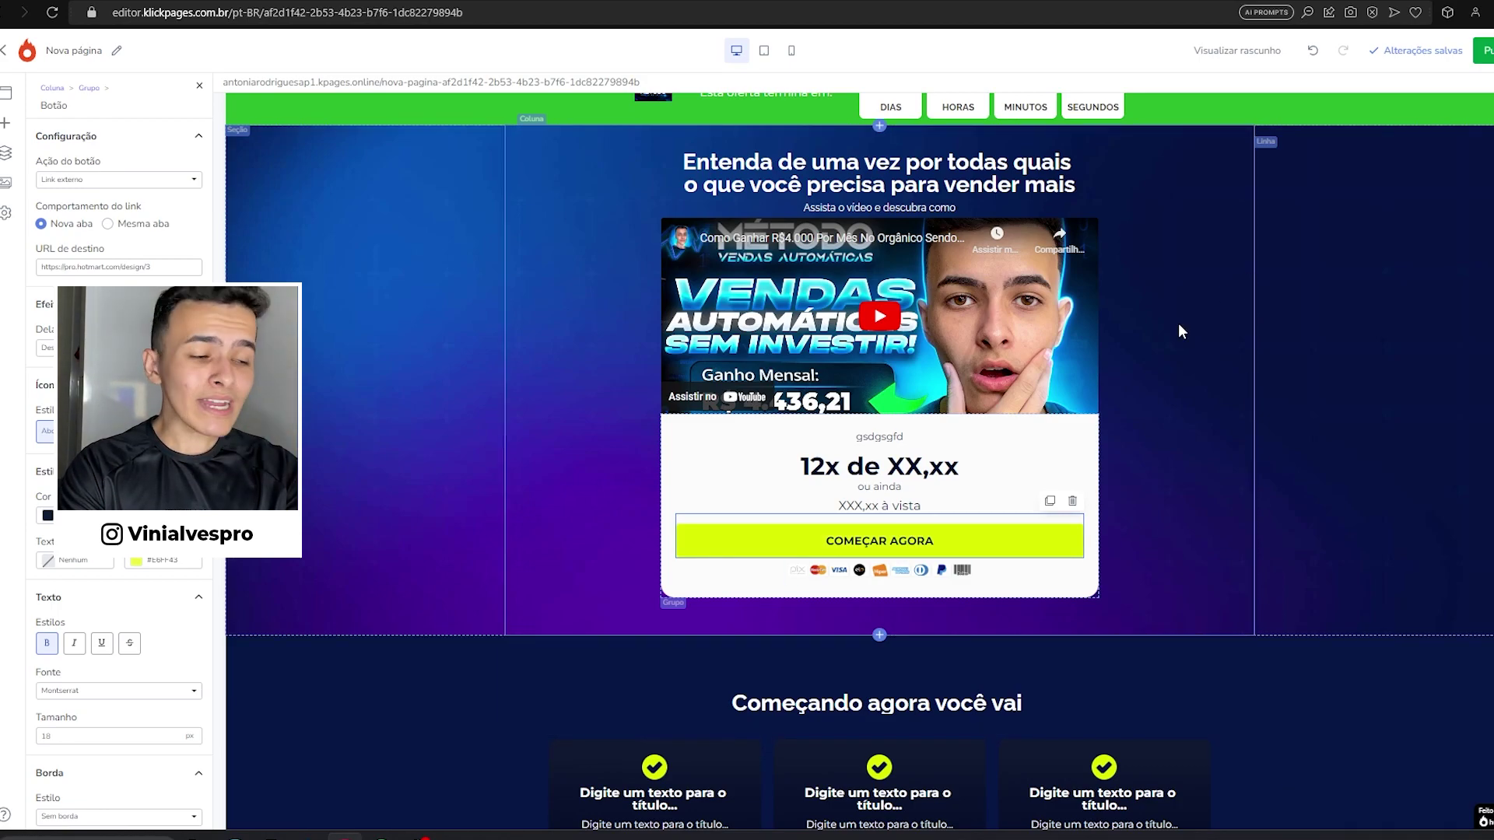
{"action": "left_click", "coordinate": [249, 837]}
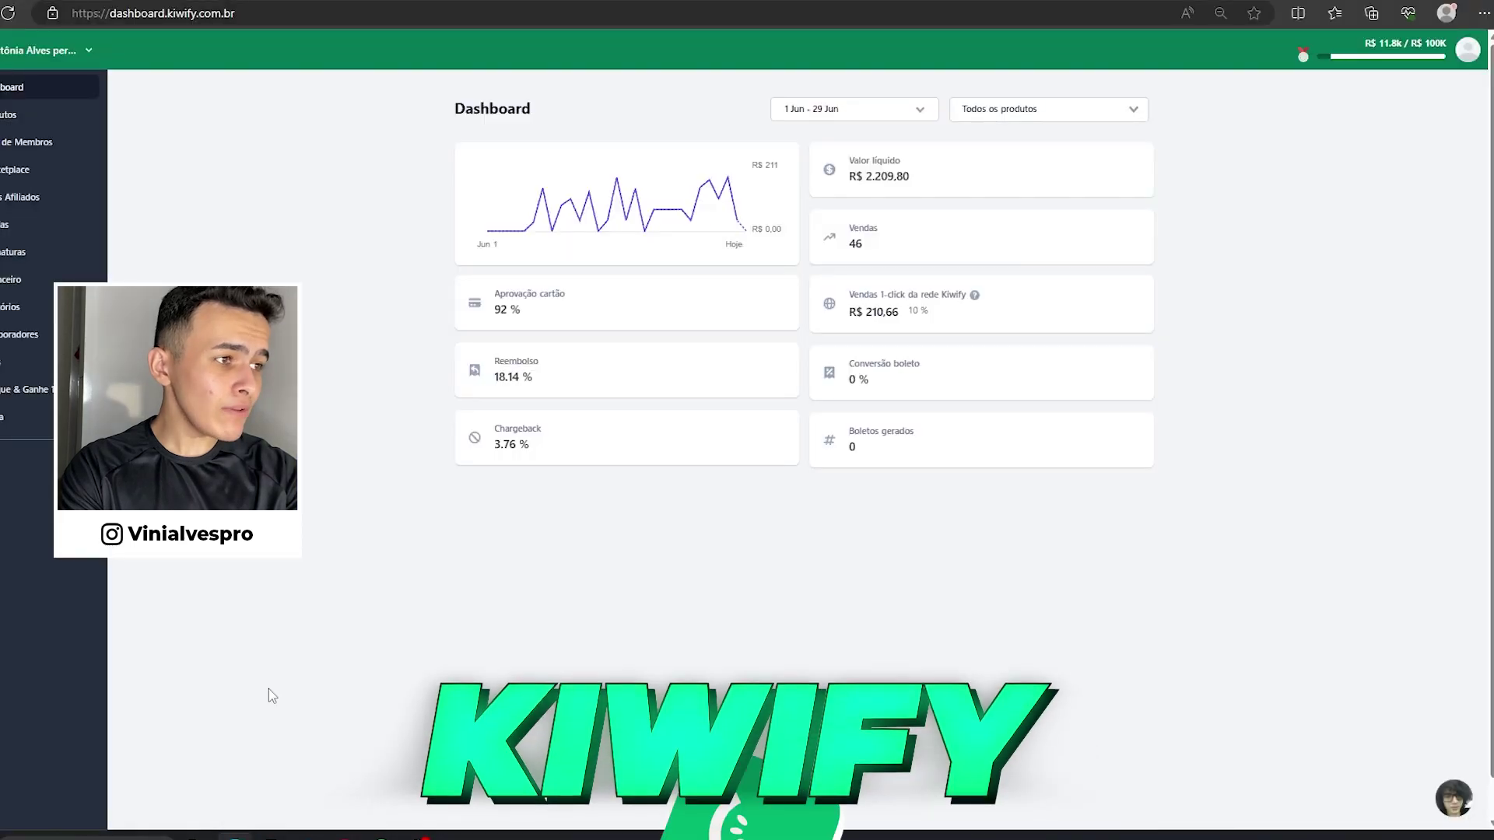
{"action": "left_click", "coordinate": [35, 117]}
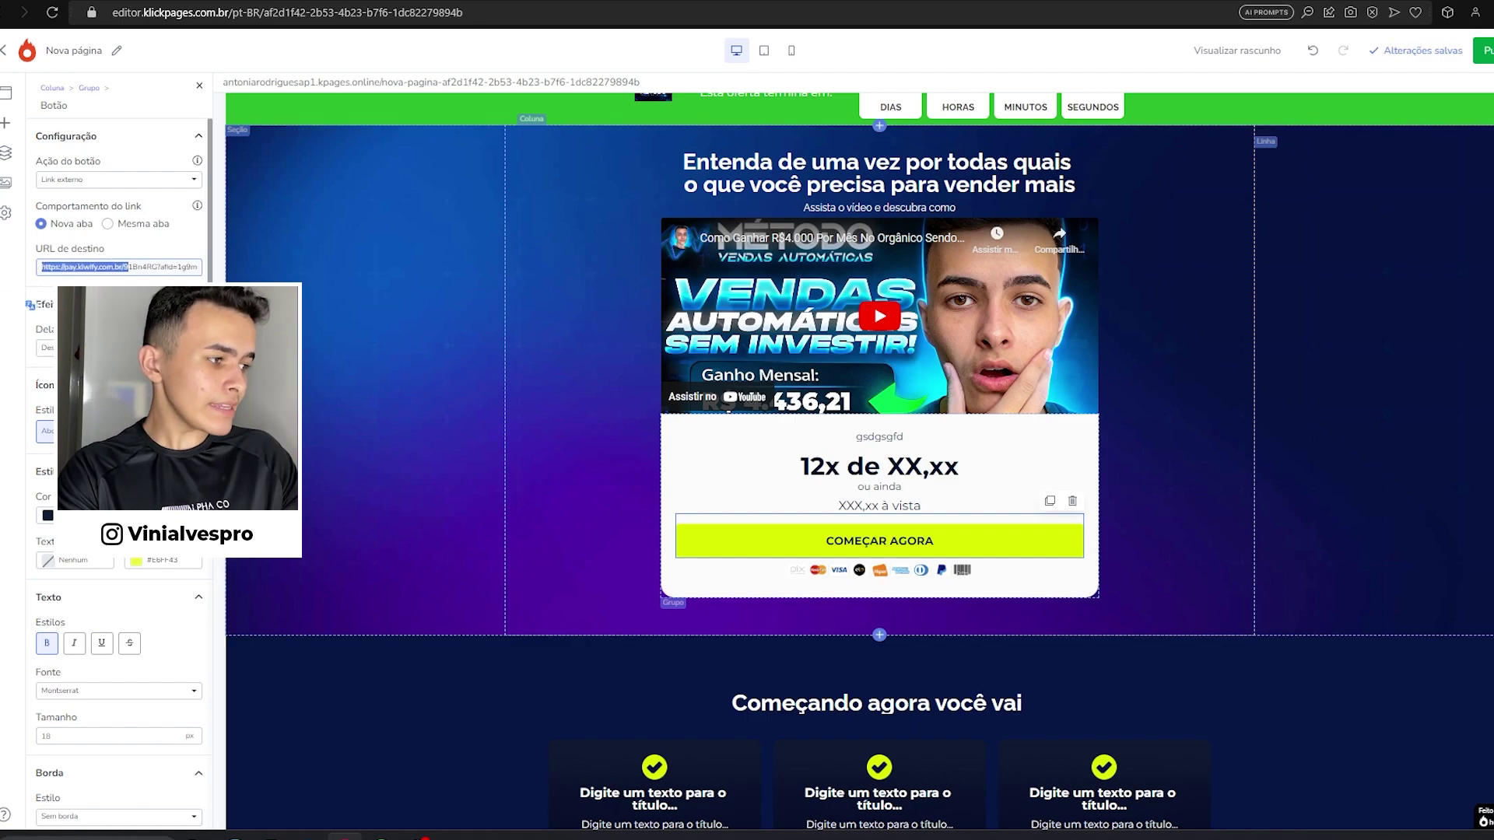
{"action": "scroll", "coordinate": [116, 466], "scroll_direction": "down", "scroll_amount": 6}
{"action": "left_click", "coordinate": [1372, 330]}
Paste the same Kiwify link as the destination URL of the COMEÇAR AGORA button in the "Você ainda vai levar" section
{"action": "scroll", "coordinate": [904, 545], "scroll_direction": "down", "scroll_amount": 12}
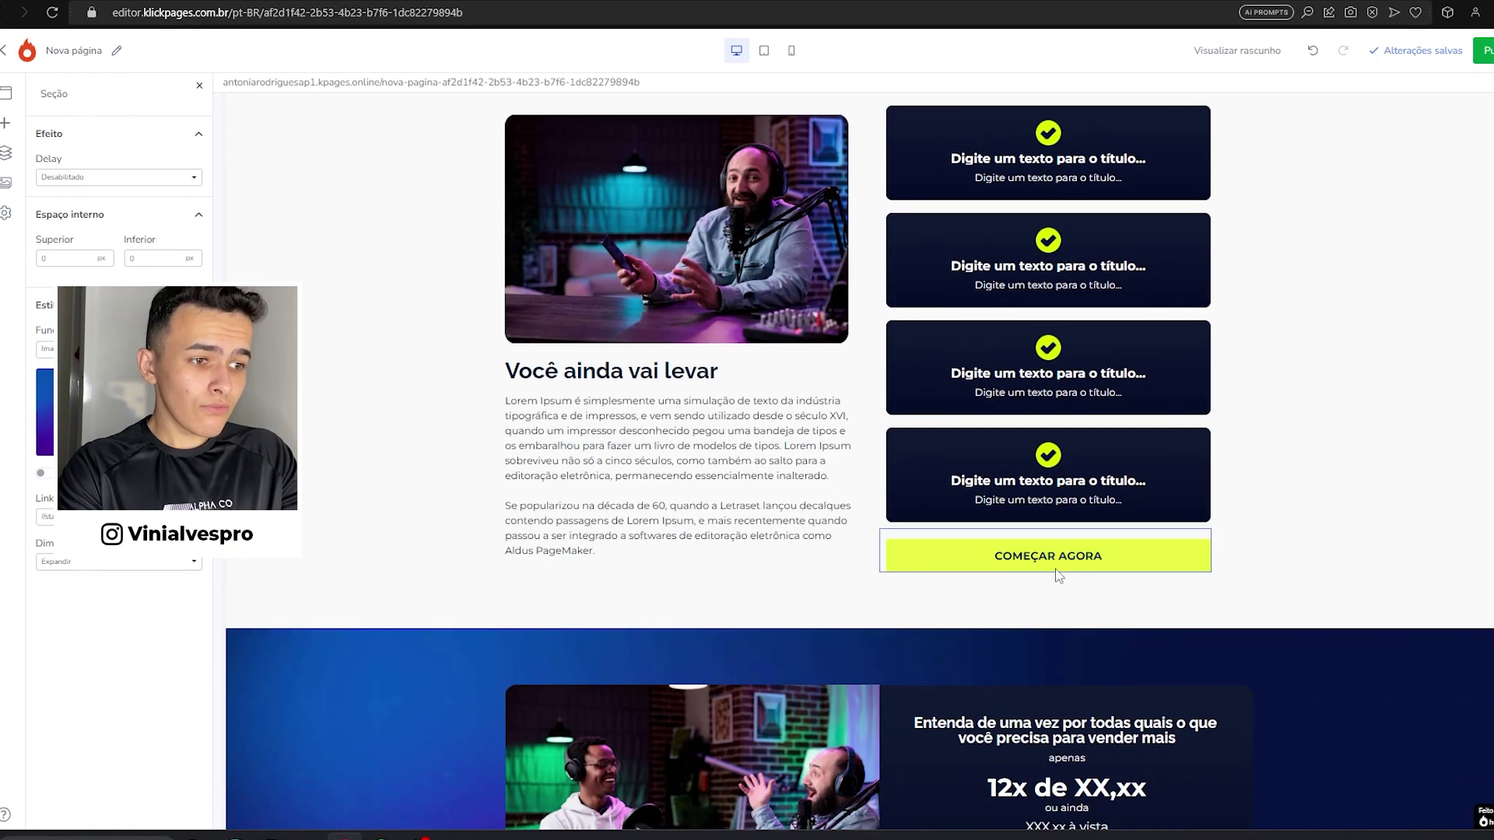
{"action": "left_click", "coordinate": [1059, 560]}
{"action": "left_click", "coordinate": [116, 267]}
{"action": "key", "text": "ctrl+a"}
{"action": "key", "text": "ctrl+v"}
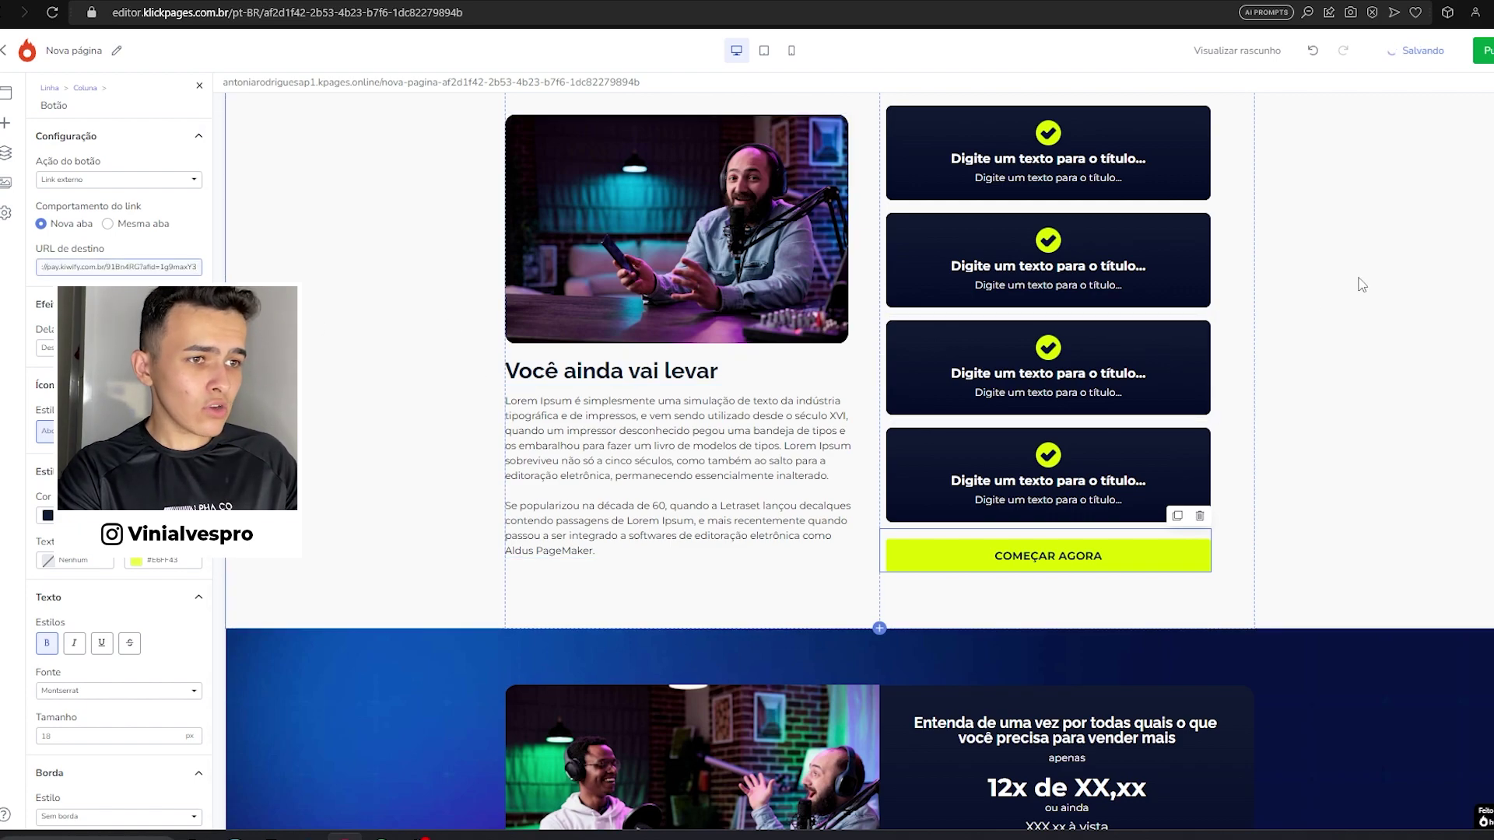
{"action": "left_click", "coordinate": [1152, 583]}
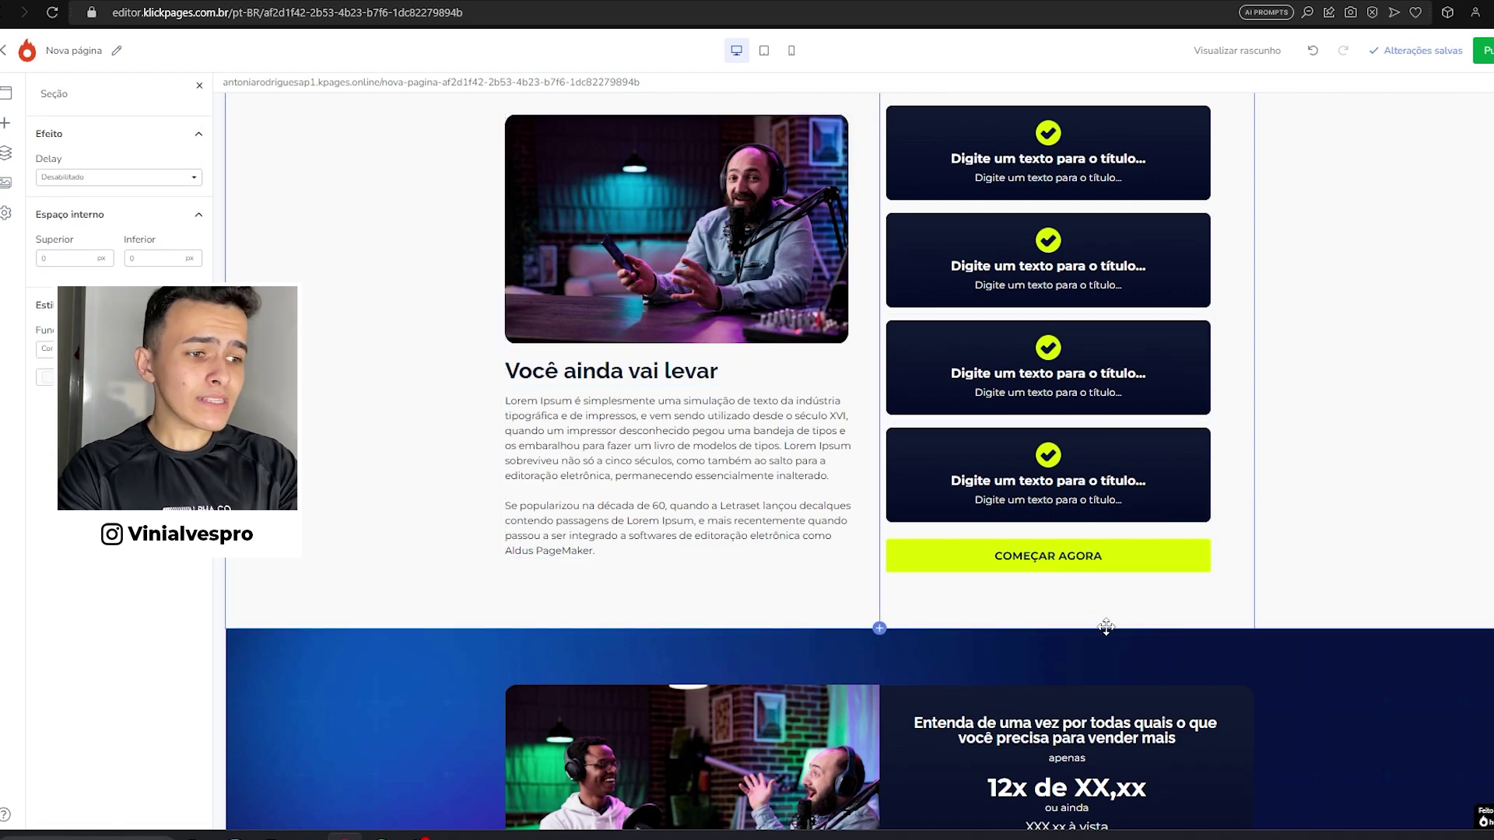
{"action": "left_click", "coordinate": [1082, 554]}
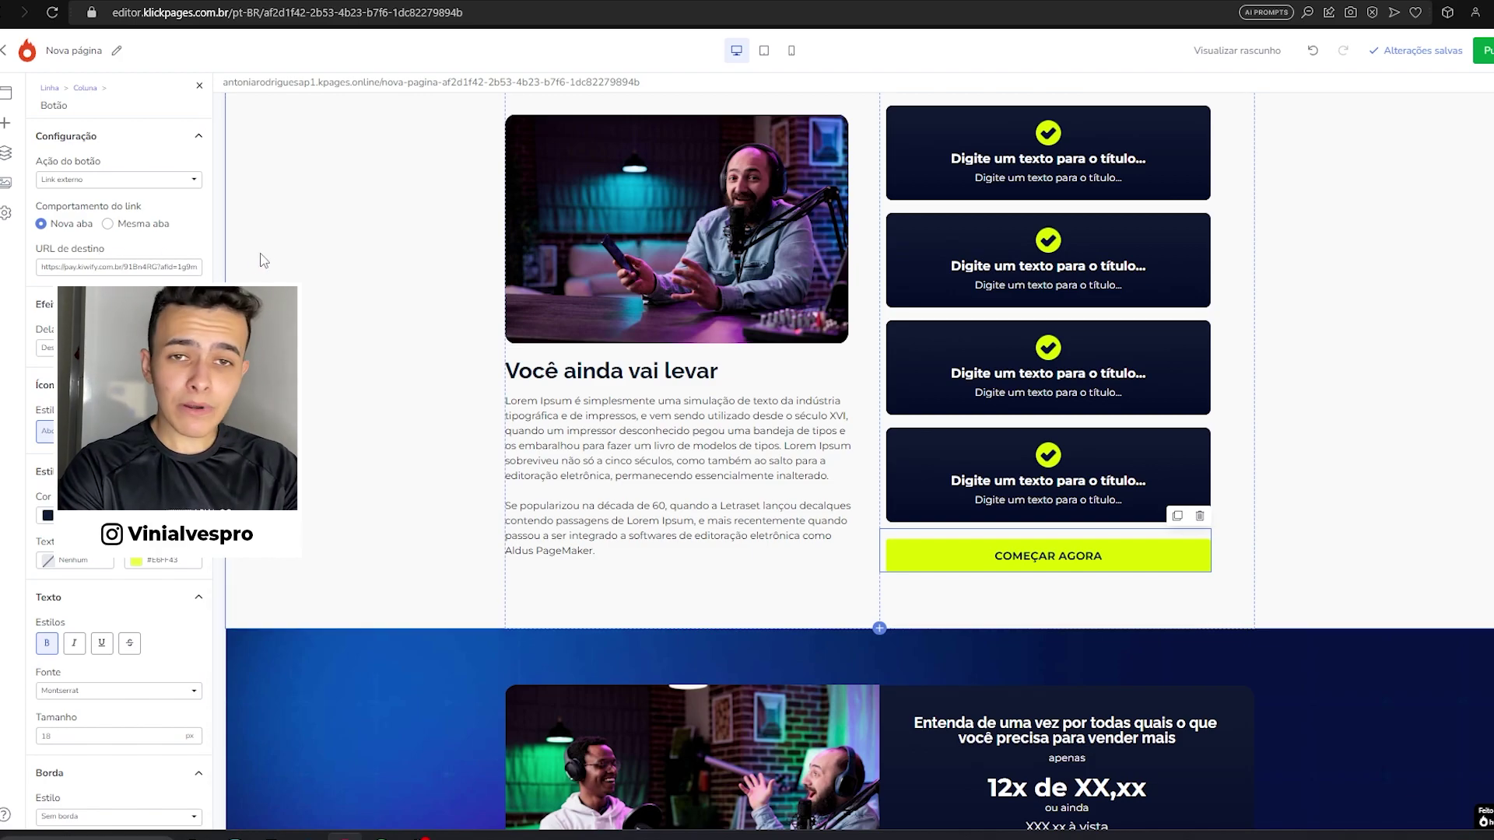
Publish the page and return to the editor
{"action": "scroll", "coordinate": [1304, 161], "scroll_direction": "down", "scroll_amount": 5}
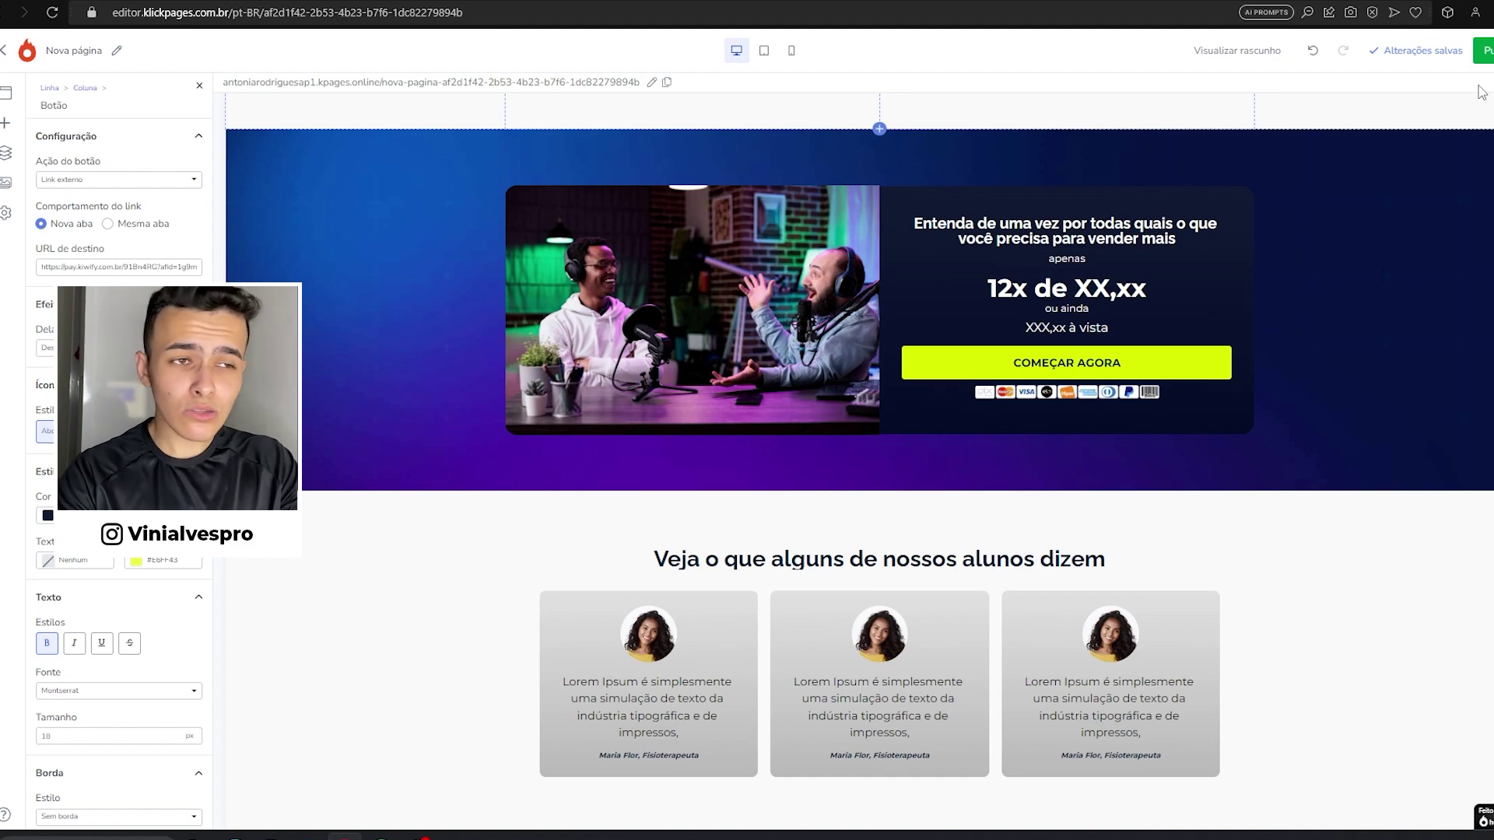
{"action": "left_click", "coordinate": [1483, 49]}
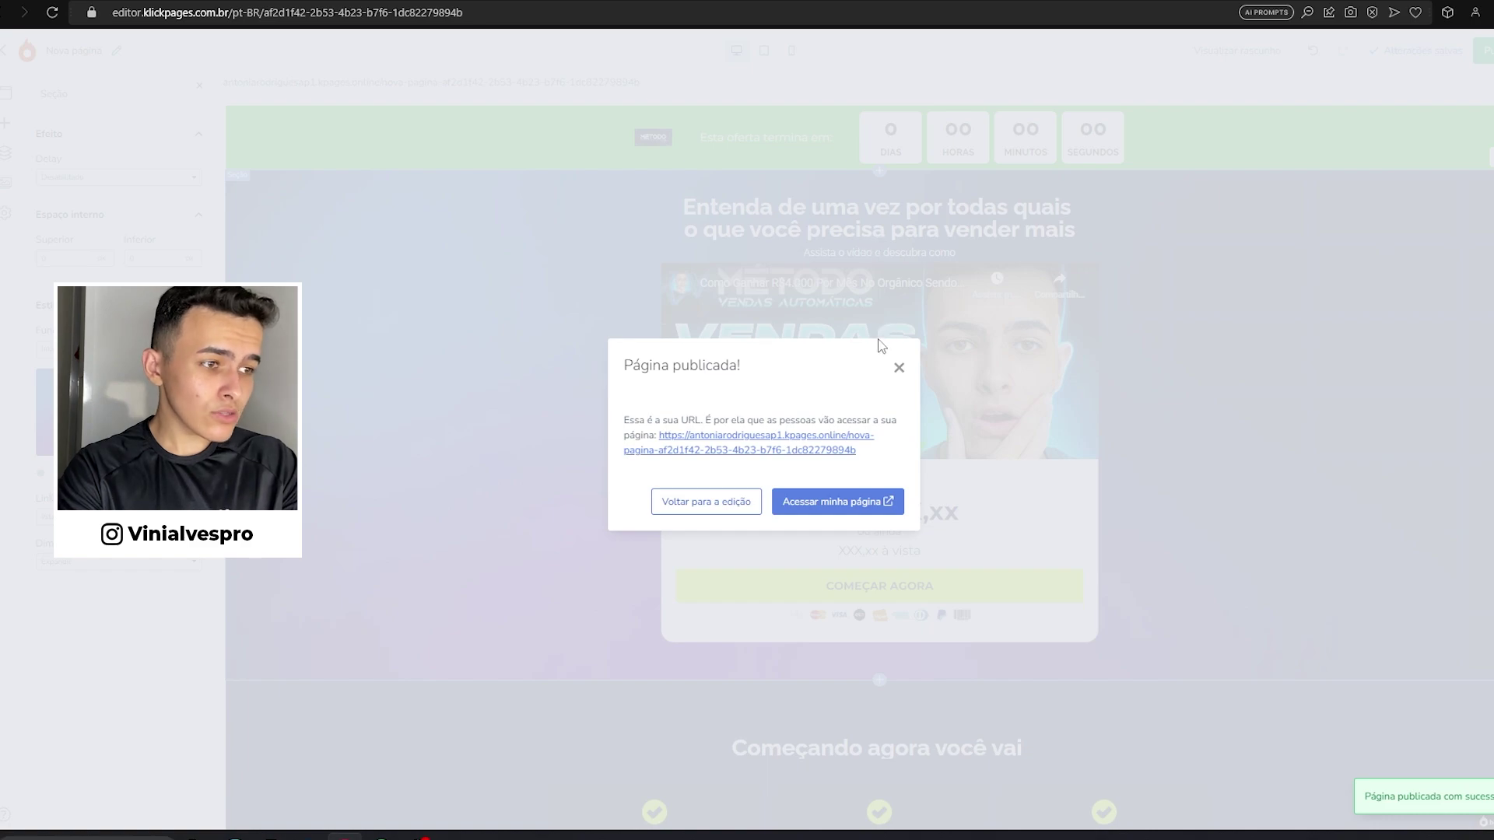
{"action": "left_click", "coordinate": [899, 367]}
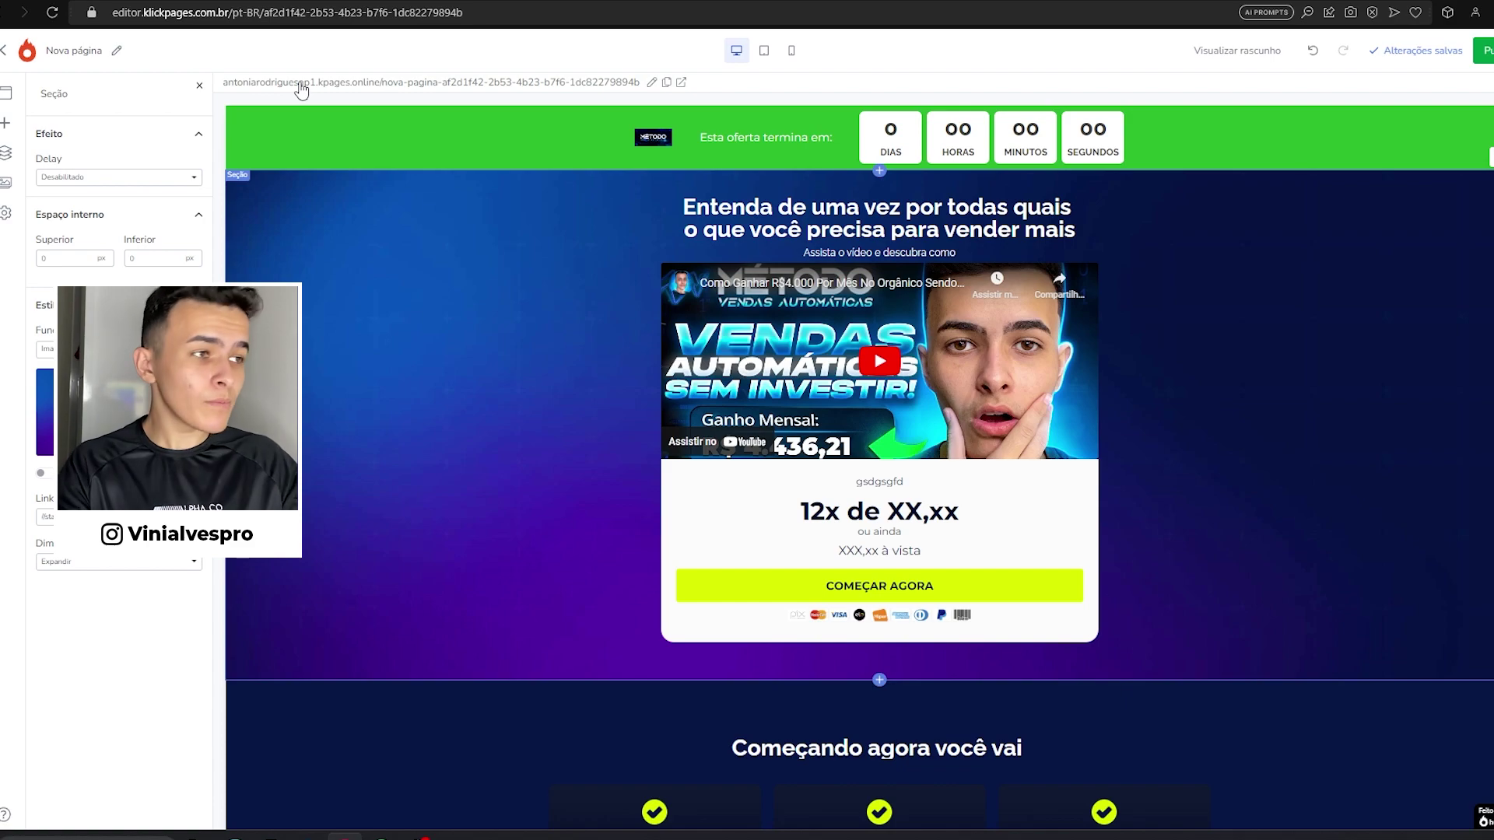
Set the page address's subdirectory to metodovendasautomaticas and publish the page again
{"action": "left_click", "coordinate": [654, 85]}
{"action": "left_click", "coordinate": [72, 213]}
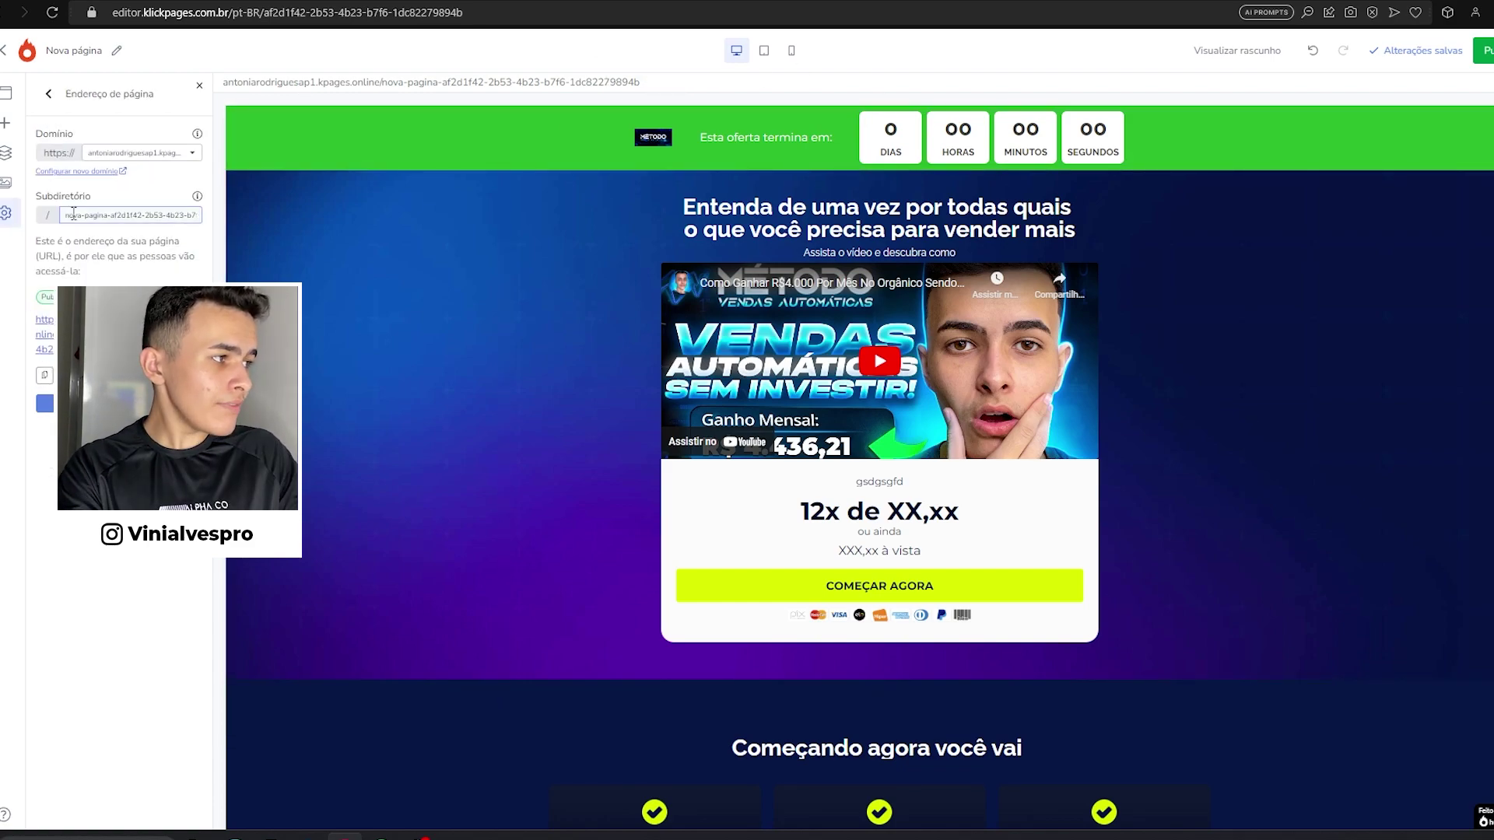
{"action": "key", "text": "ctrl+a"}
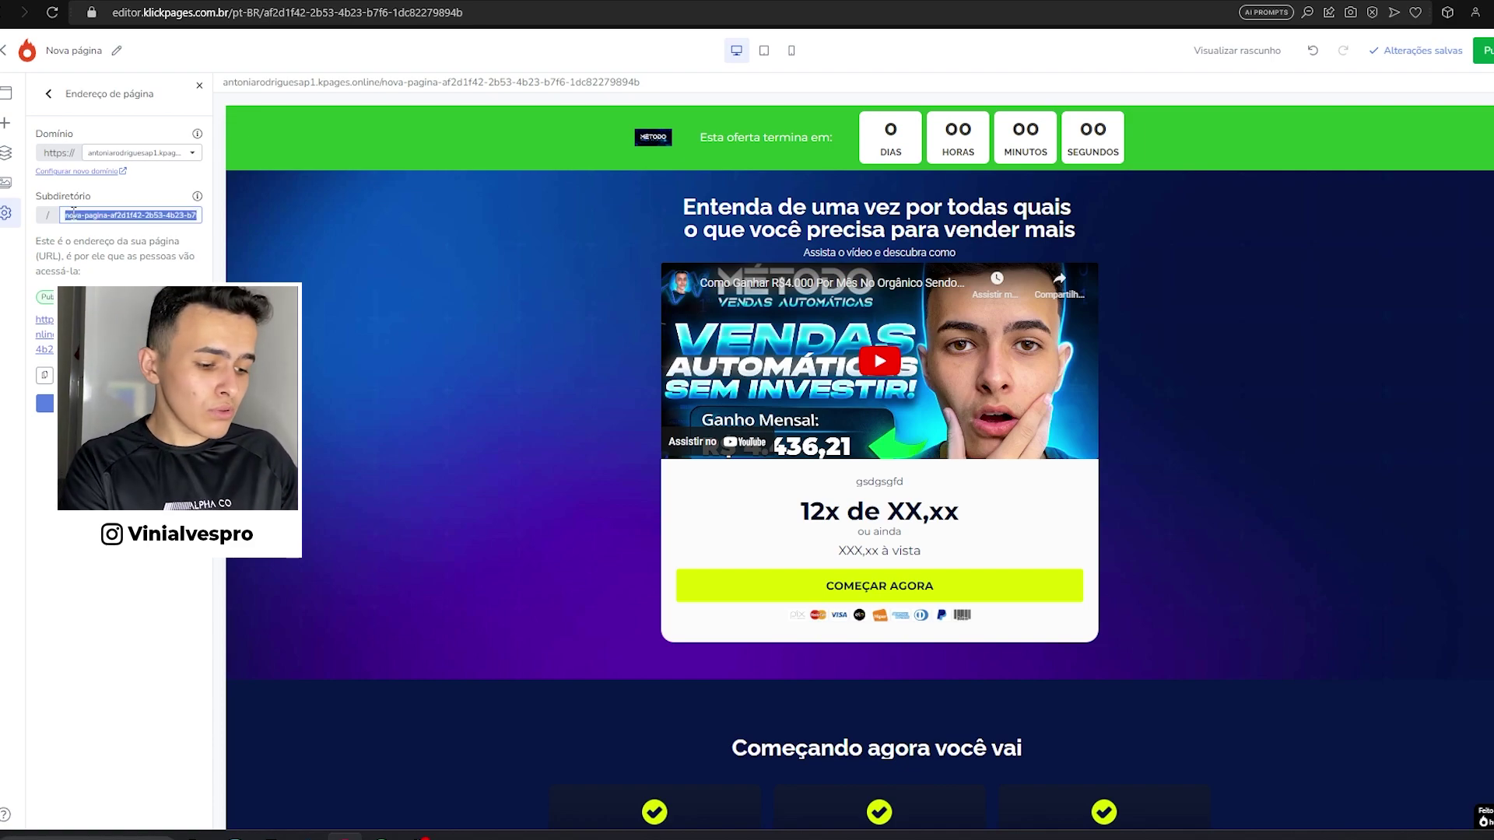
{"action": "type", "text": "metodovendasautomaticas"}
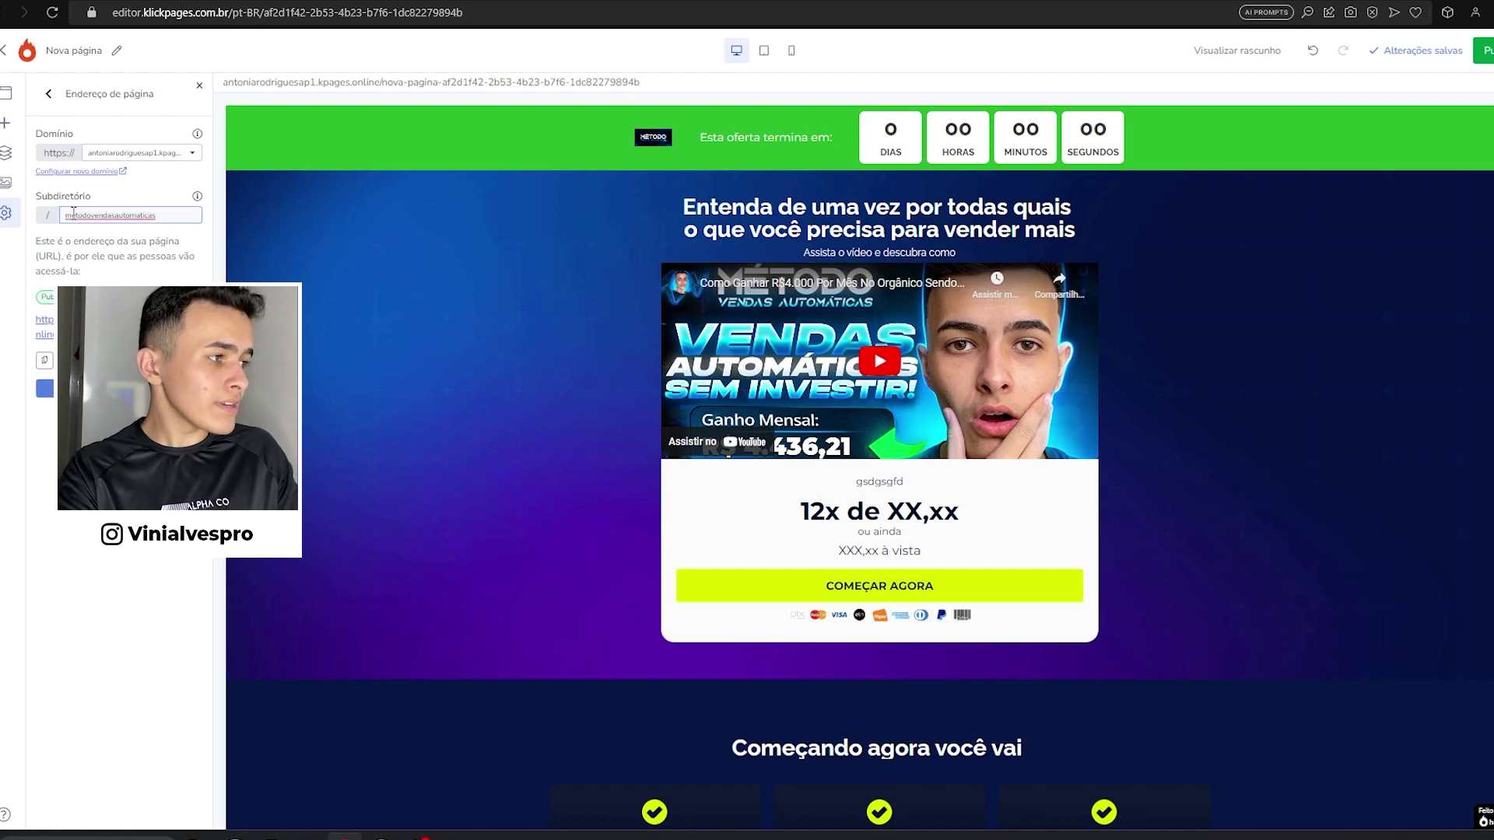
{"action": "key", "text": "Return"}
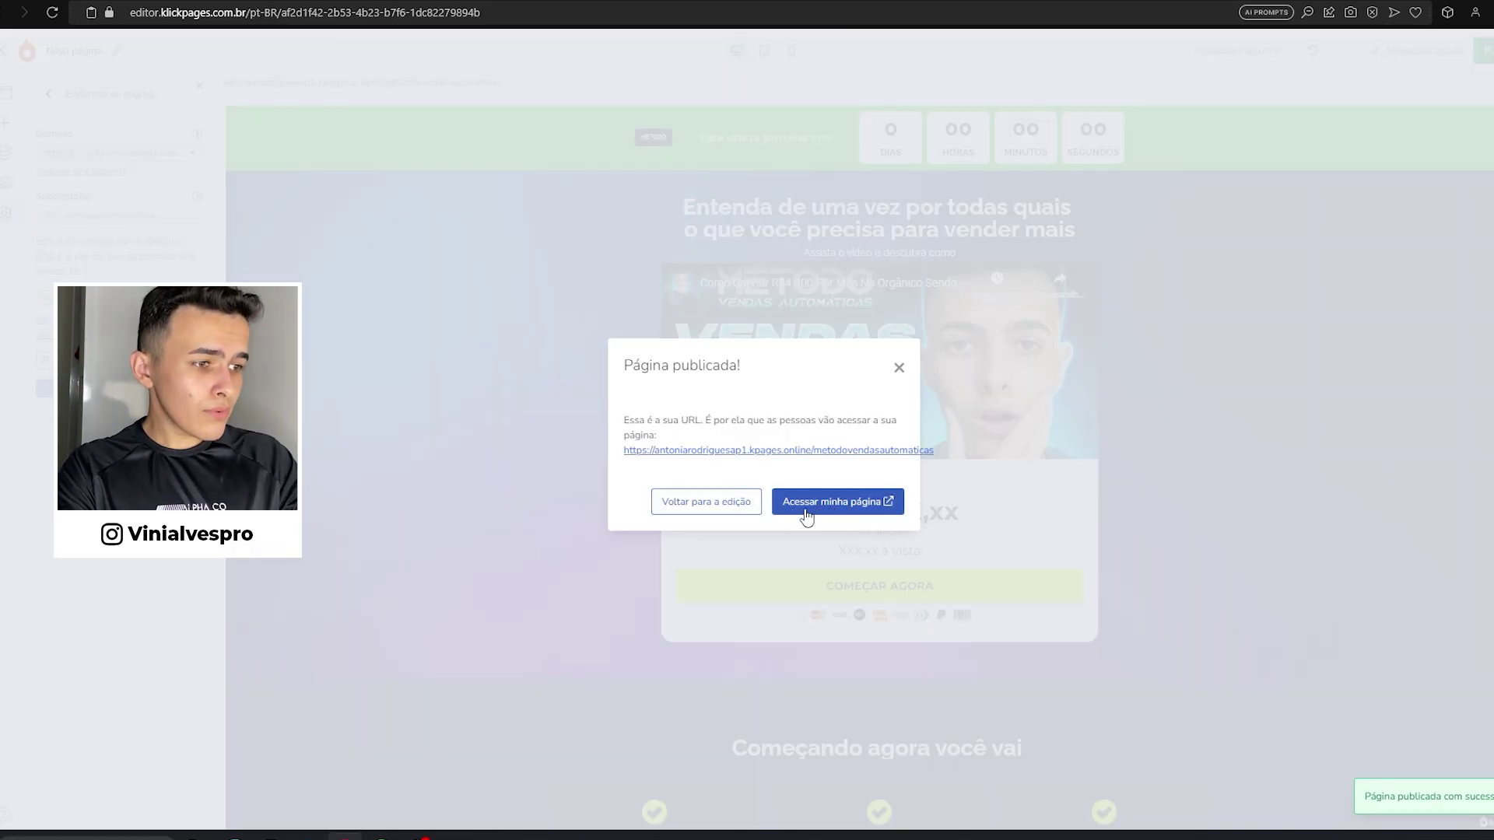
Copy the published page's link and open it in a new browser tab
{"action": "right_click", "coordinate": [635, 451]}
{"action": "left_click", "coordinate": [685, 542]}
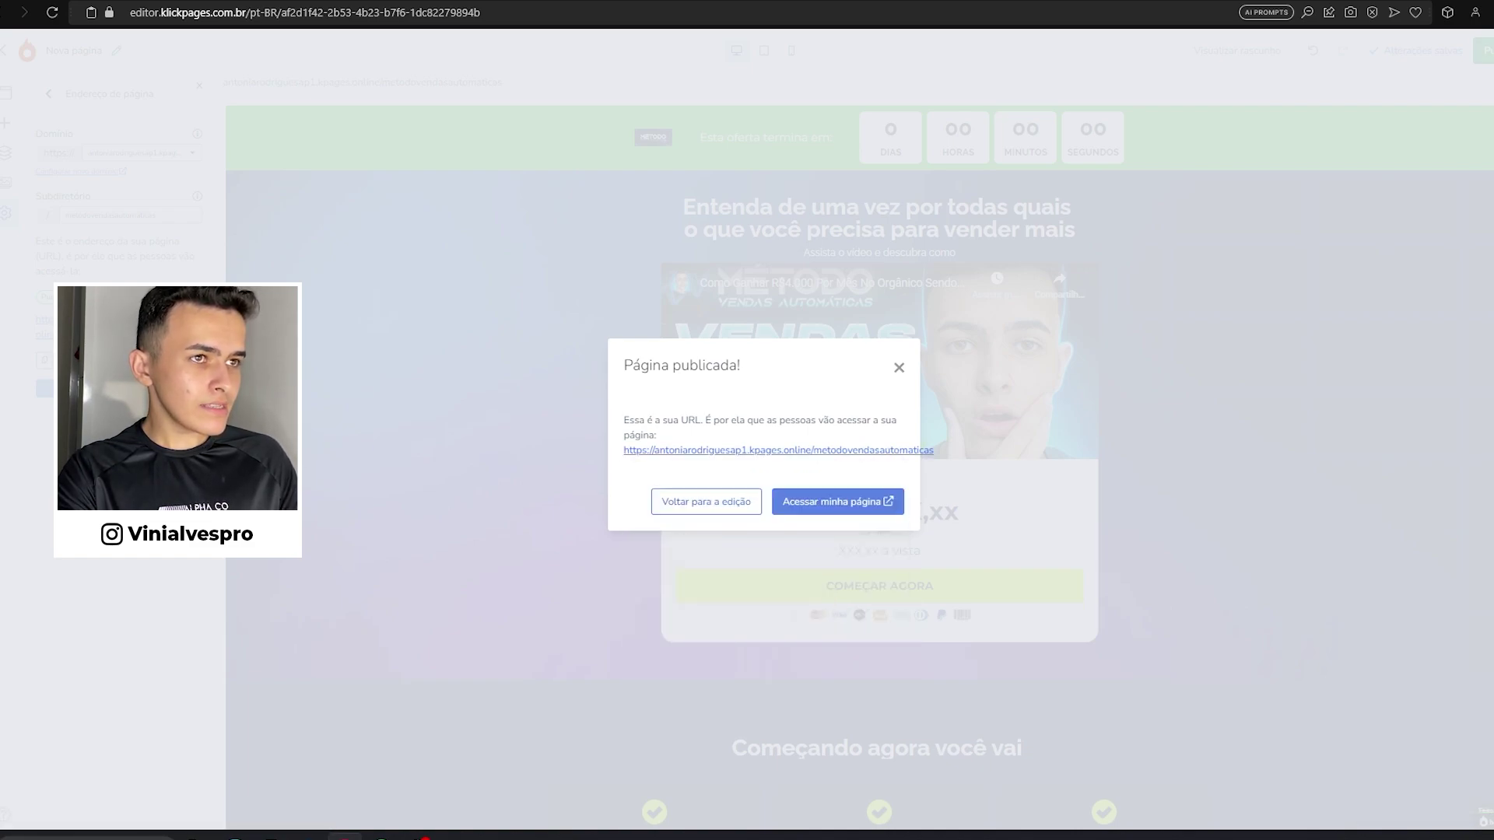
{"action": "key", "text": "ctrl+t"}
{"action": "key", "text": "ctrl+v"}
{"action": "key", "text": "Return"}
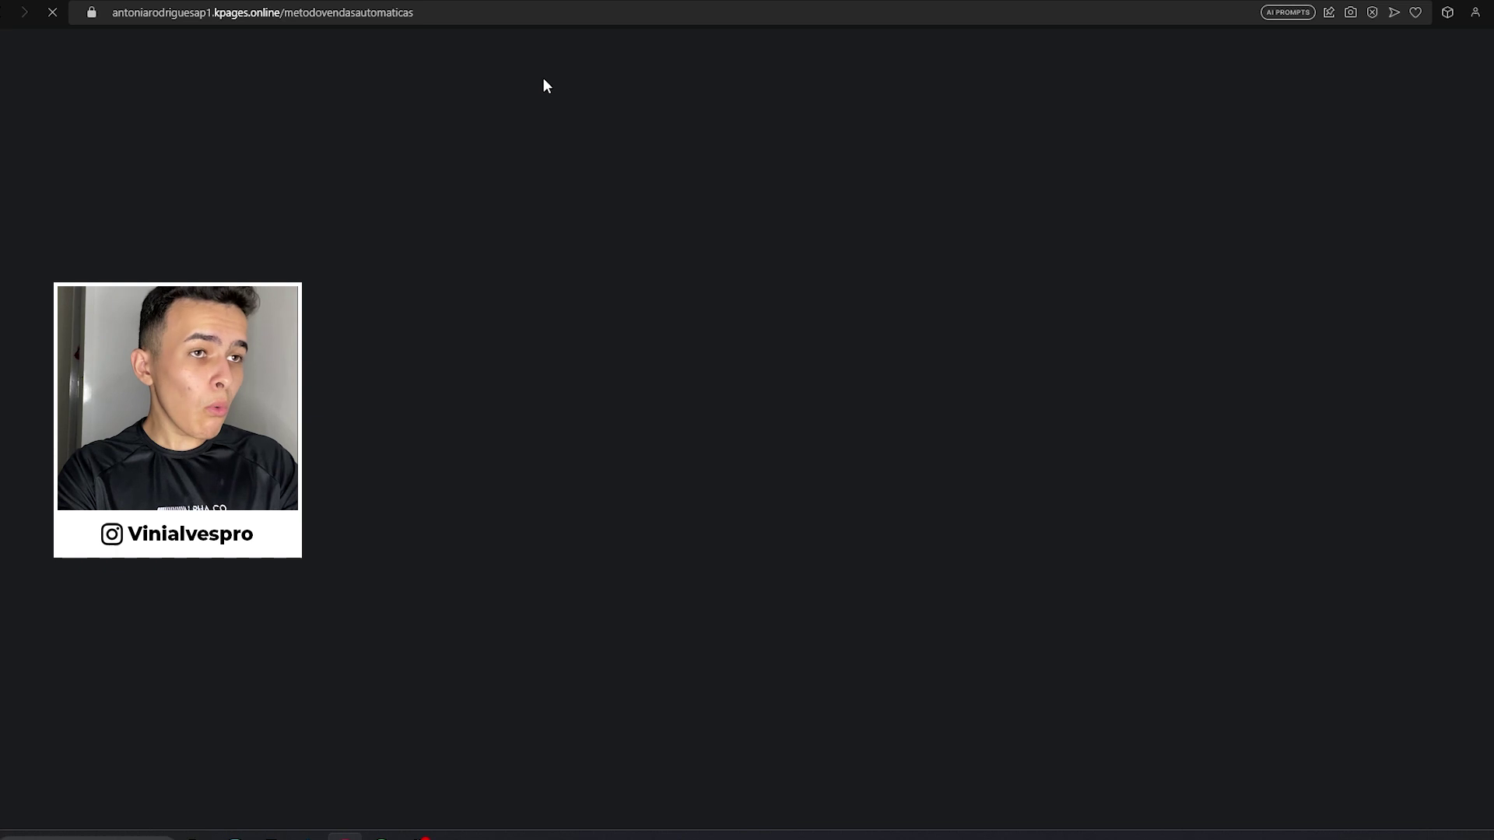
Review the published page from the countdown banner through its lower sections and check the ending of its address
{"action": "scroll", "coordinate": [901, 381], "scroll_direction": "down", "scroll_amount": 10}
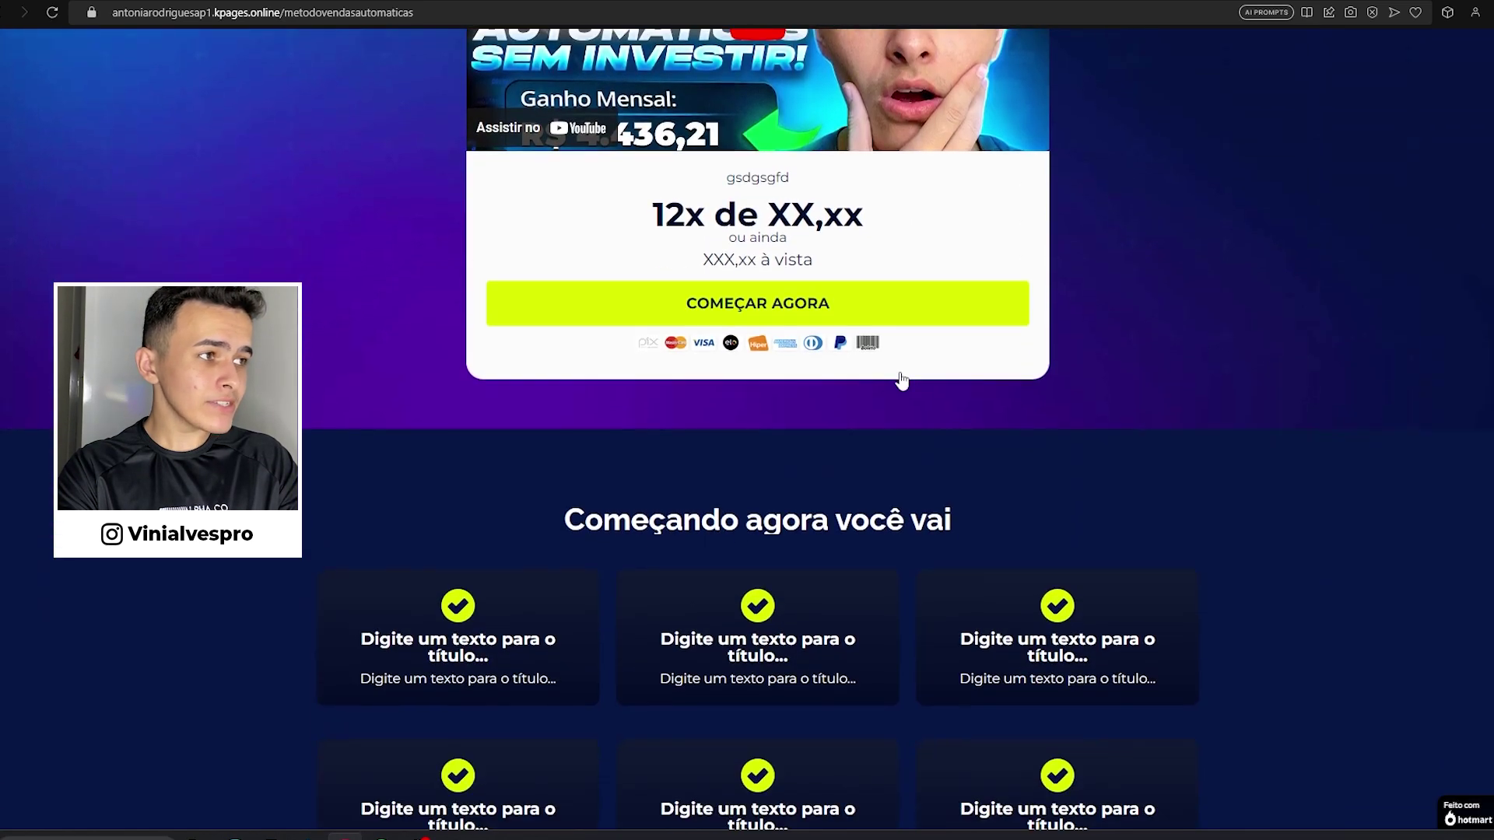
{"action": "scroll", "coordinate": [901, 381], "scroll_direction": "down", "scroll_amount": 2}
{"action": "scroll", "coordinate": [924, 383], "scroll_direction": "up", "scroll_amount": 10}
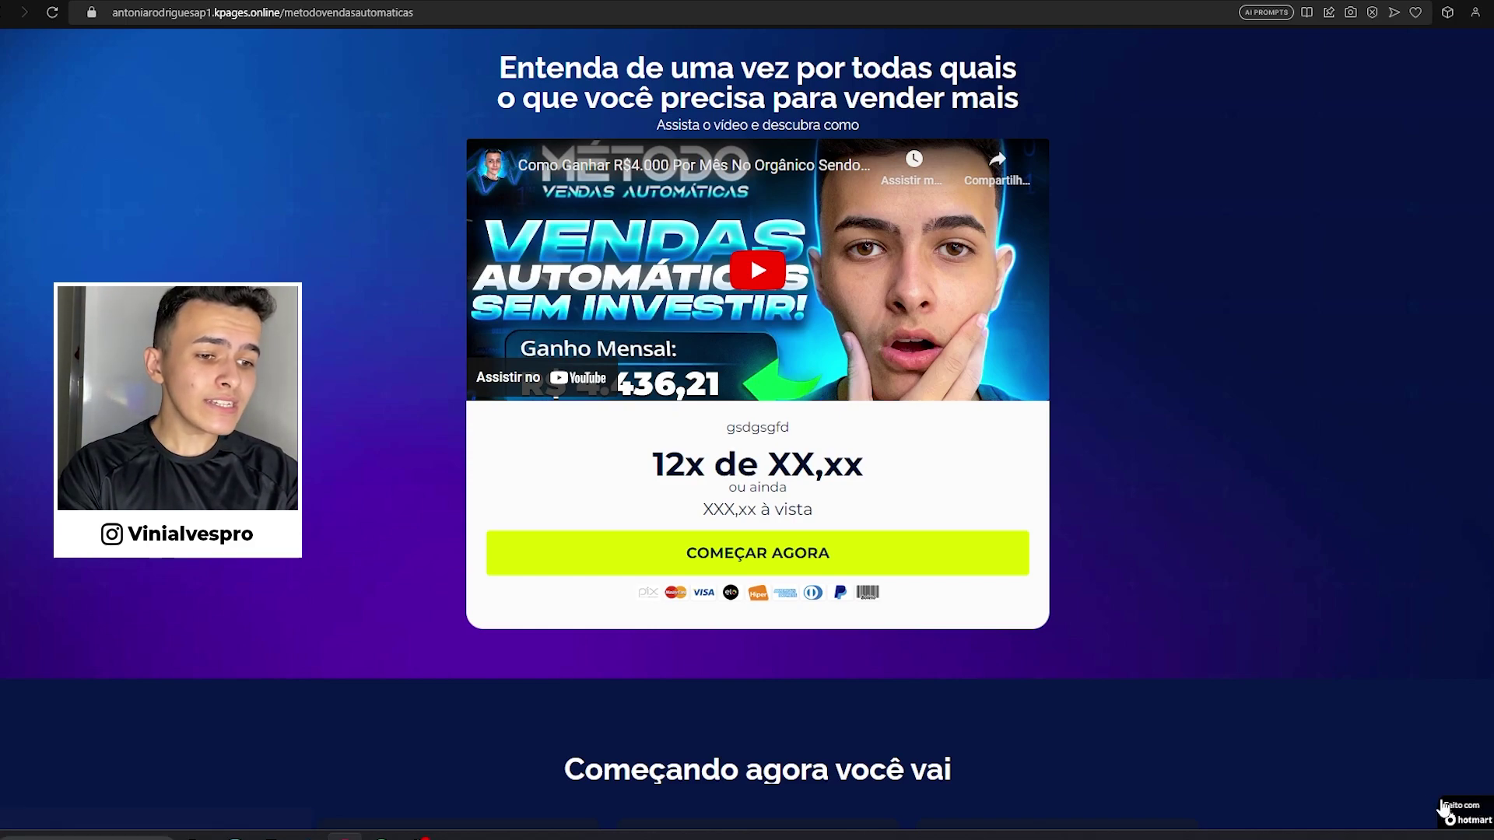
{"action": "scroll", "coordinate": [1443, 809], "scroll_direction": "down", "scroll_amount": 12}
{"action": "scroll", "coordinate": [1439, 793], "scroll_direction": "down", "scroll_amount": 10}
{"action": "scroll", "coordinate": [1422, 787], "scroll_direction": "up", "scroll_amount": 13}
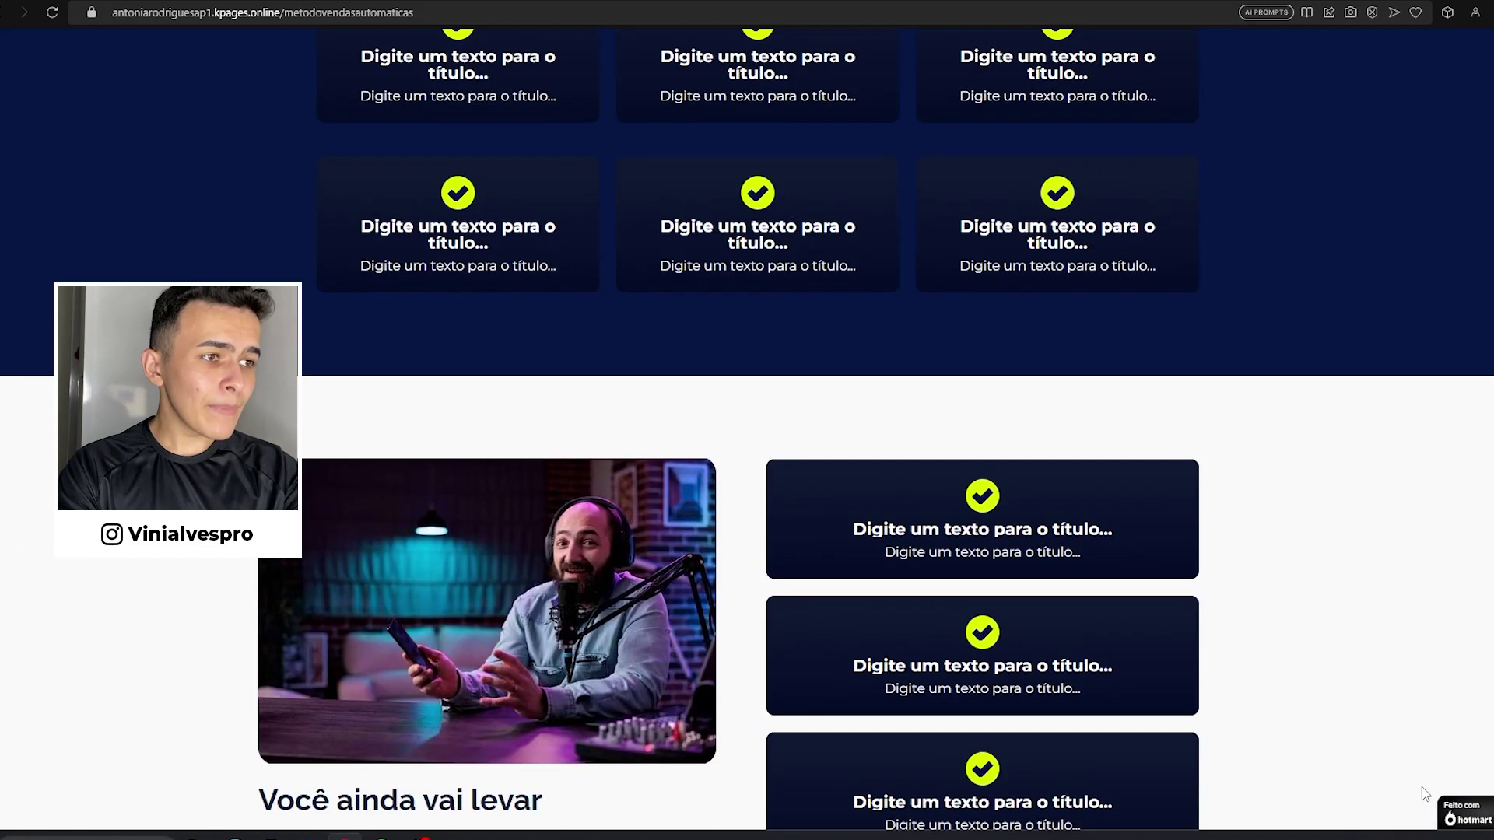
{"action": "scroll", "coordinate": [1421, 787], "scroll_direction": "up", "scroll_amount": 10}
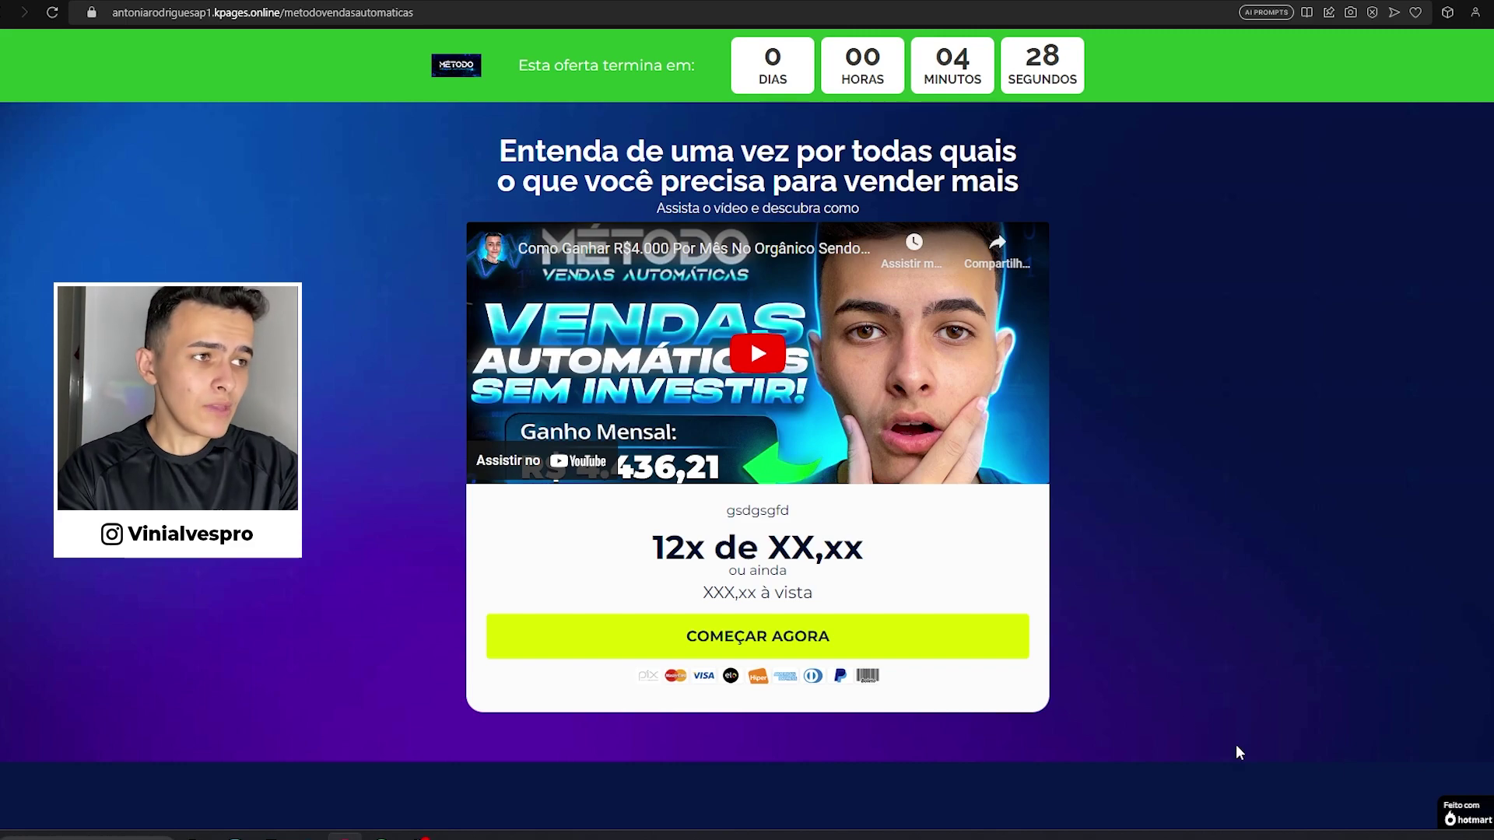
{"action": "left_click_drag", "start_coordinate": [337, 12], "coordinate": [1211, 38]}
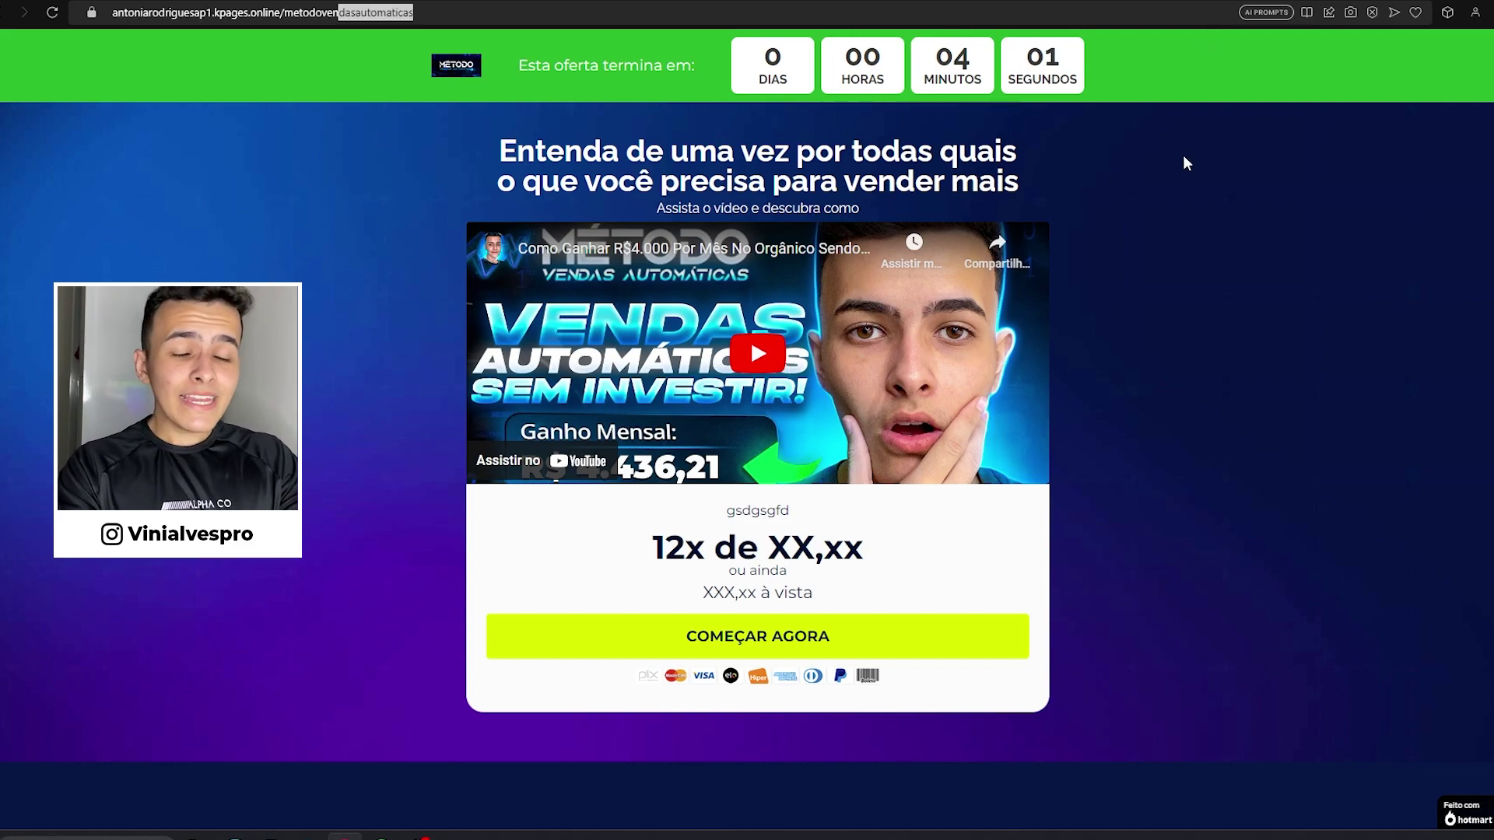
{"action": "left_click", "coordinate": [621, 53]}
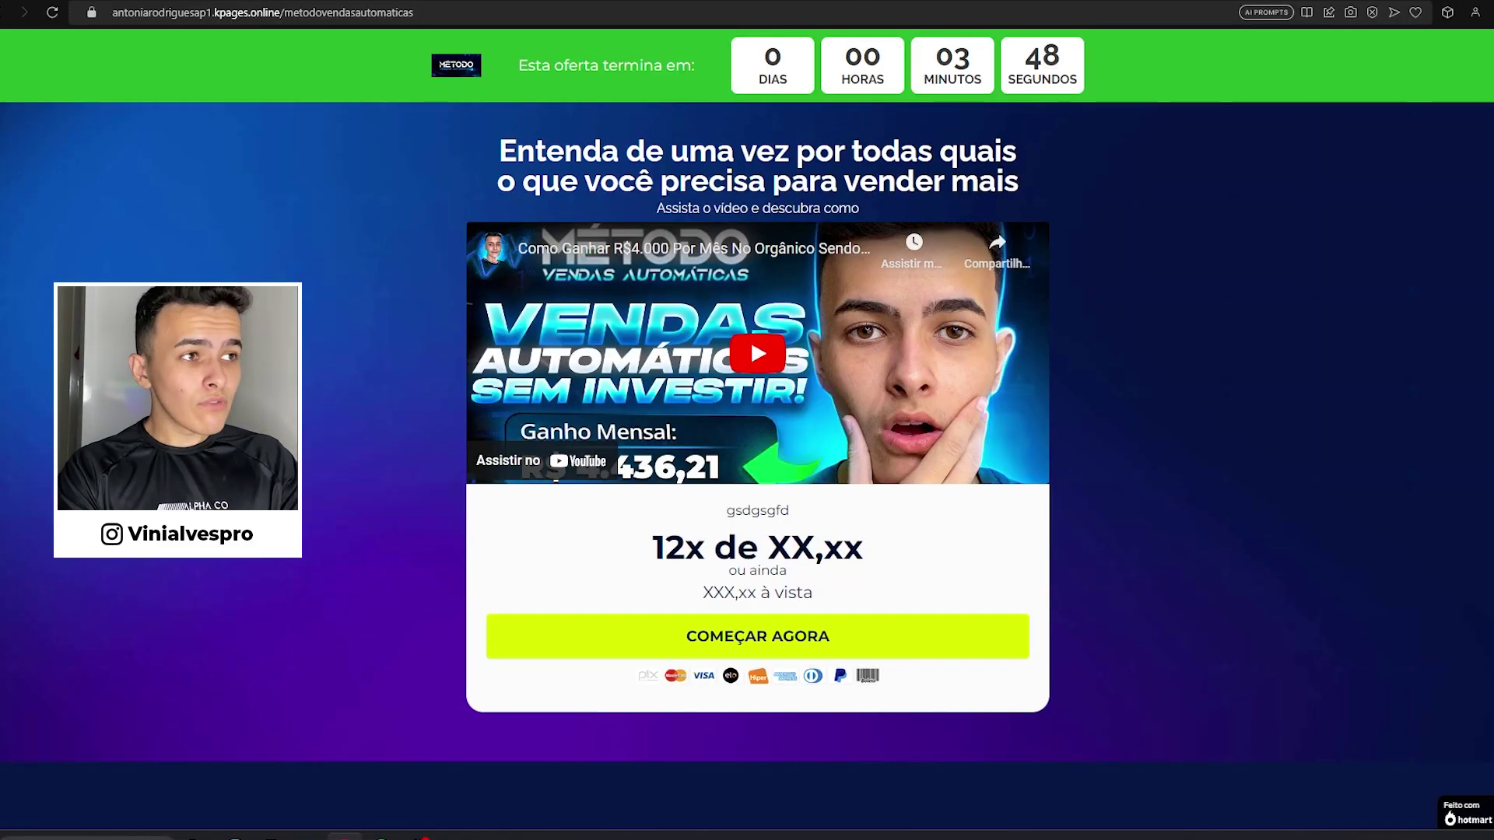
Open the domain configuration from the page editor and update the kpages.online subdomain to metodovendasautomaticas
{"action": "key", "text": "ctrl+Tab"}
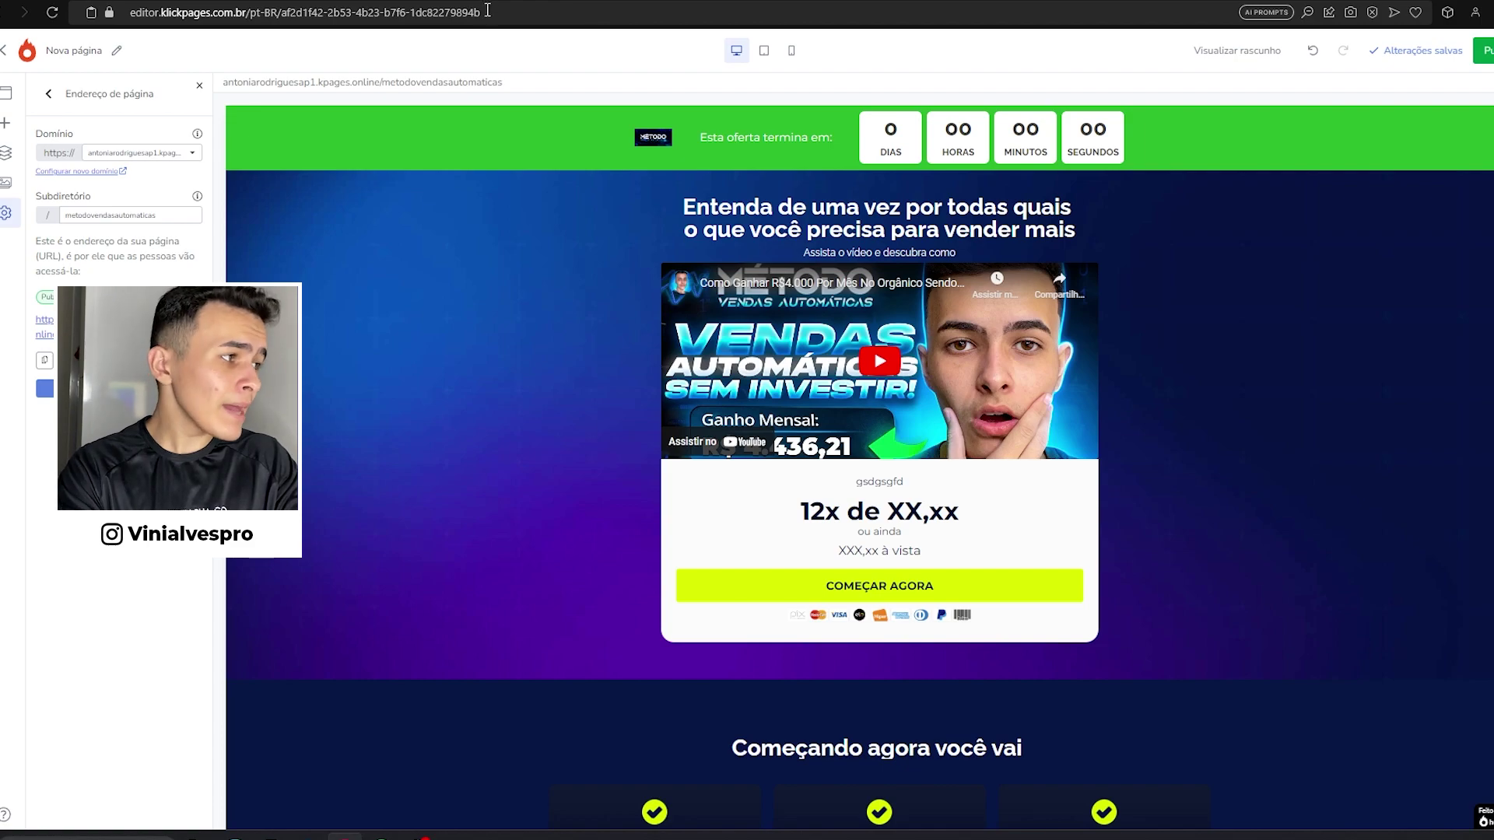
{"action": "left_click", "coordinate": [85, 173]}
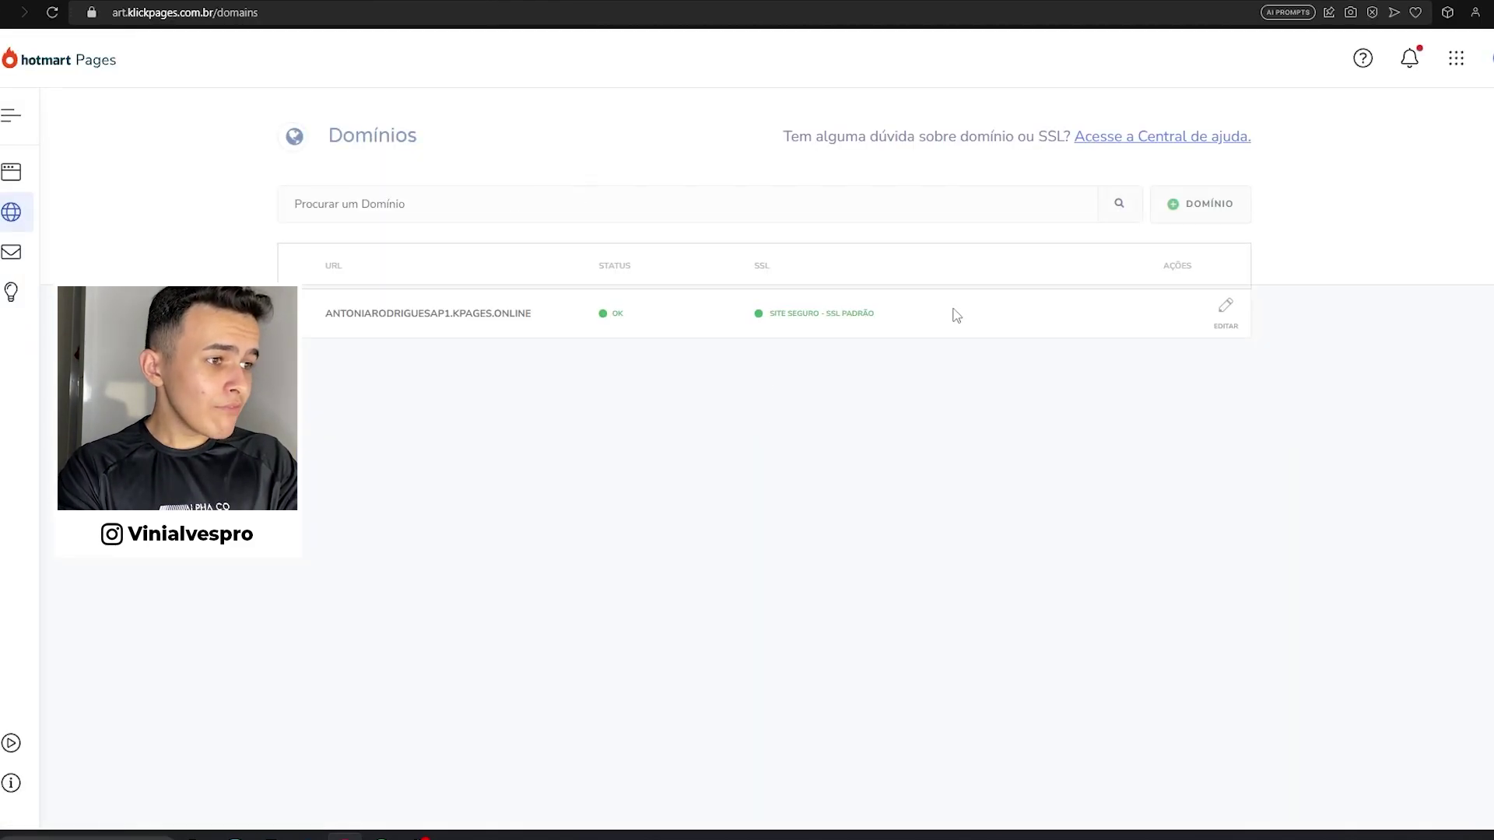
{"action": "left_click", "coordinate": [1225, 322]}
{"action": "double_click", "coordinate": [715, 157]}
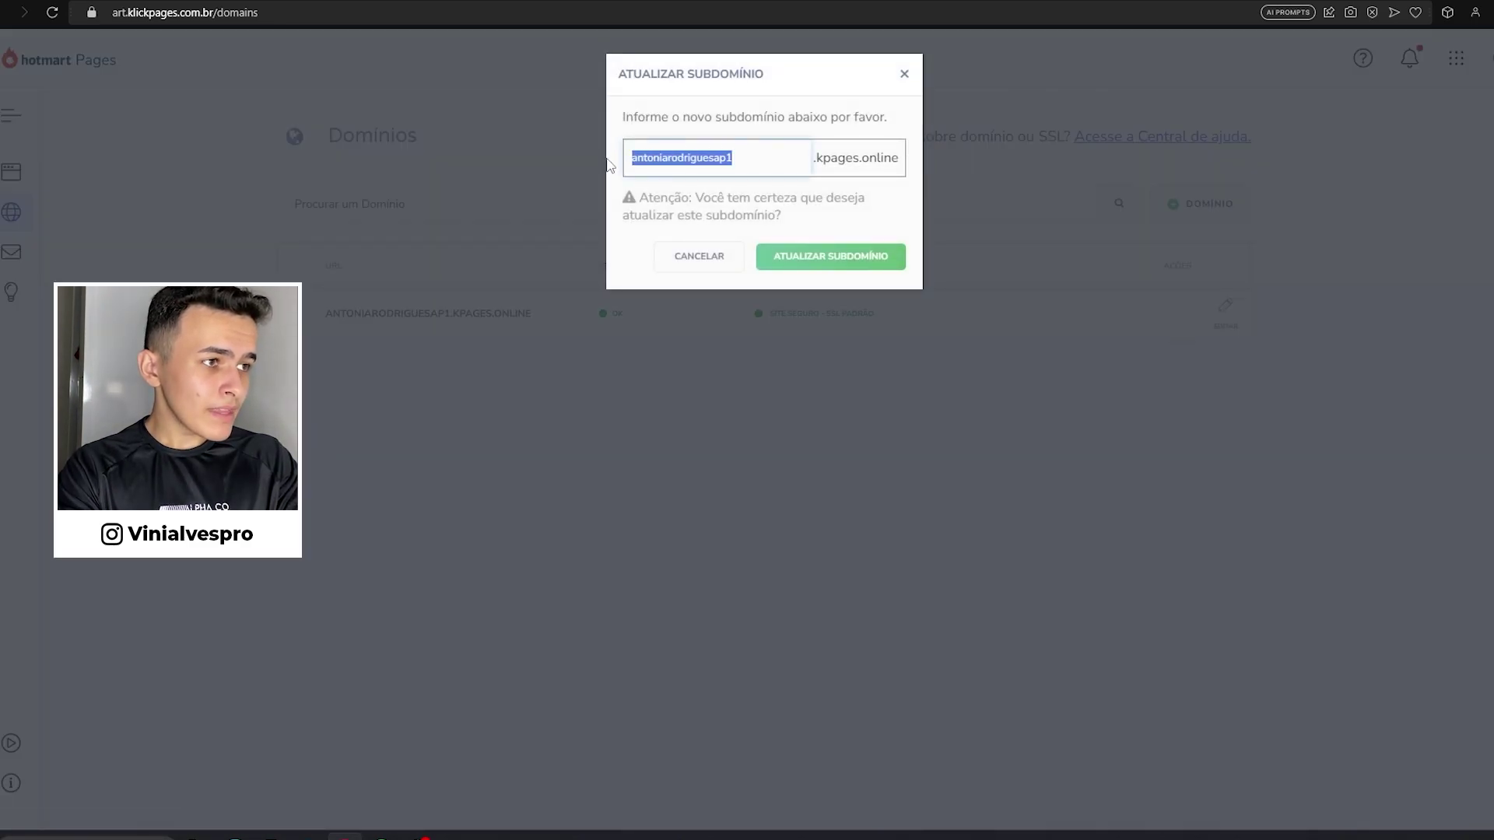
{"action": "type", "text": "me"}
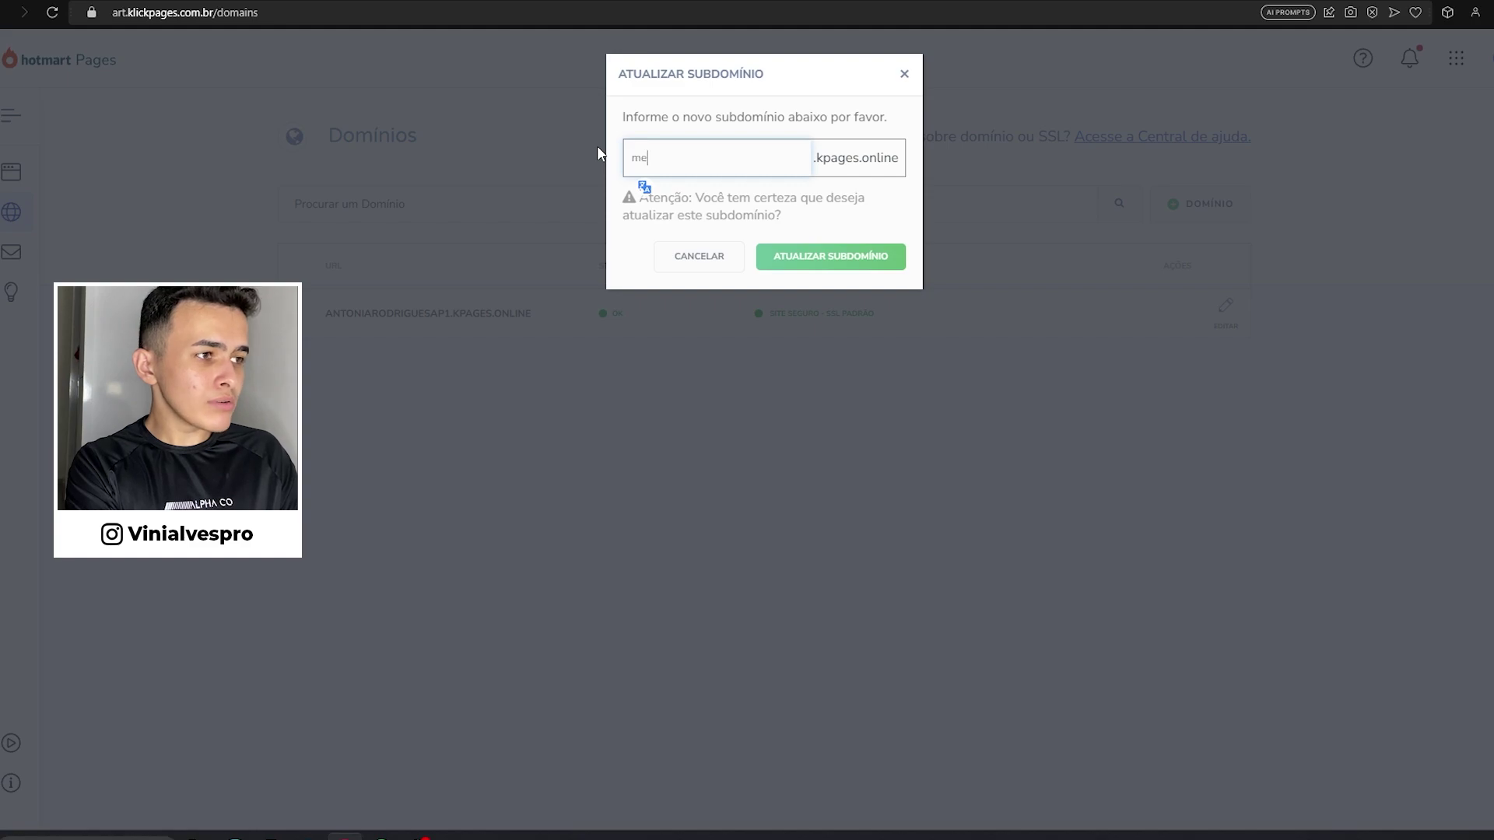
{"action": "type", "text": "todovendasautomatic"}
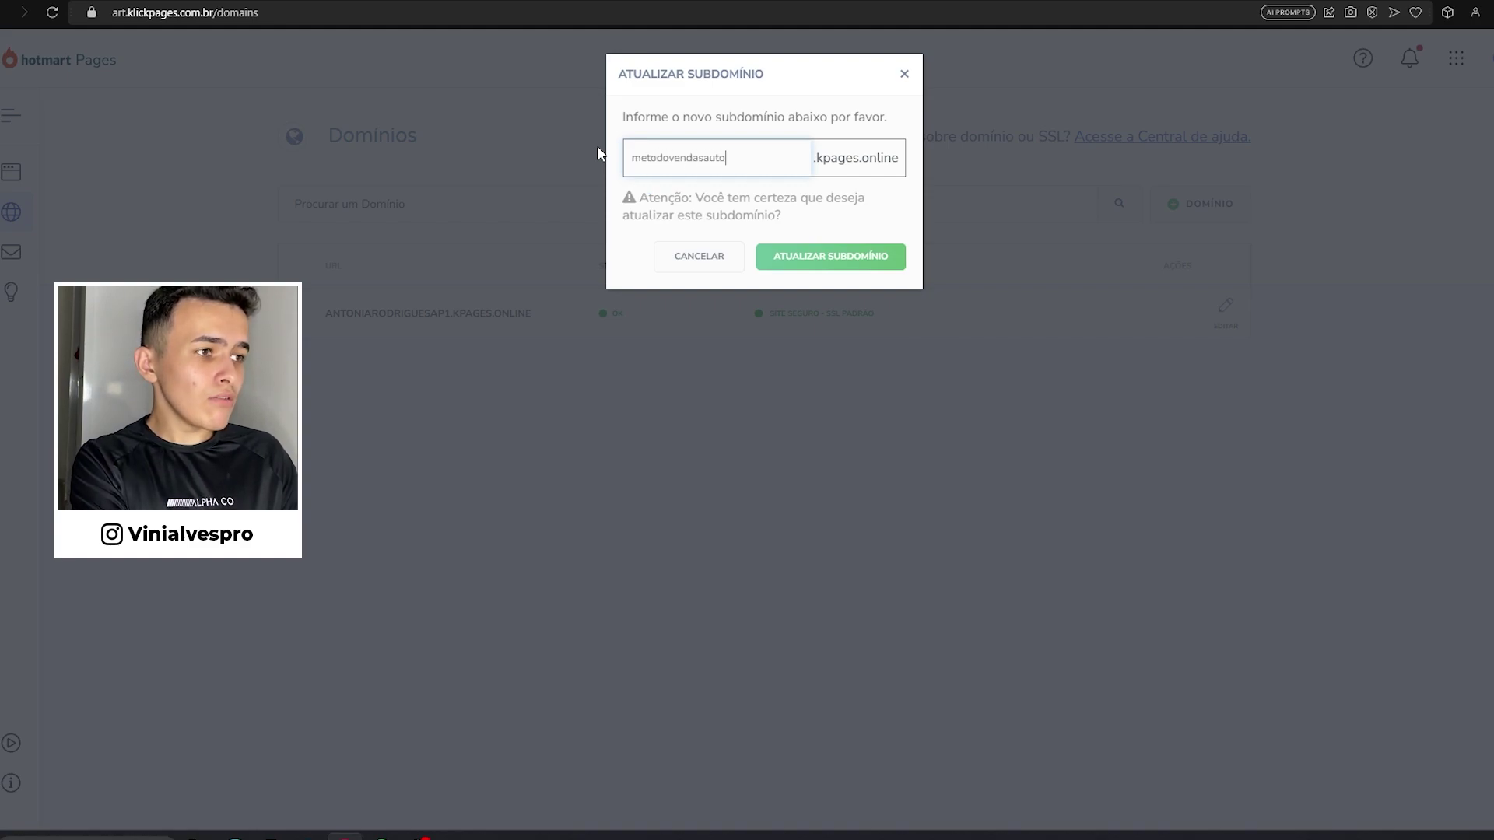
{"action": "type", "text": "as"}
{"action": "key", "text": "ctrl+a"}
{"action": "left_click", "coordinate": [803, 255]}
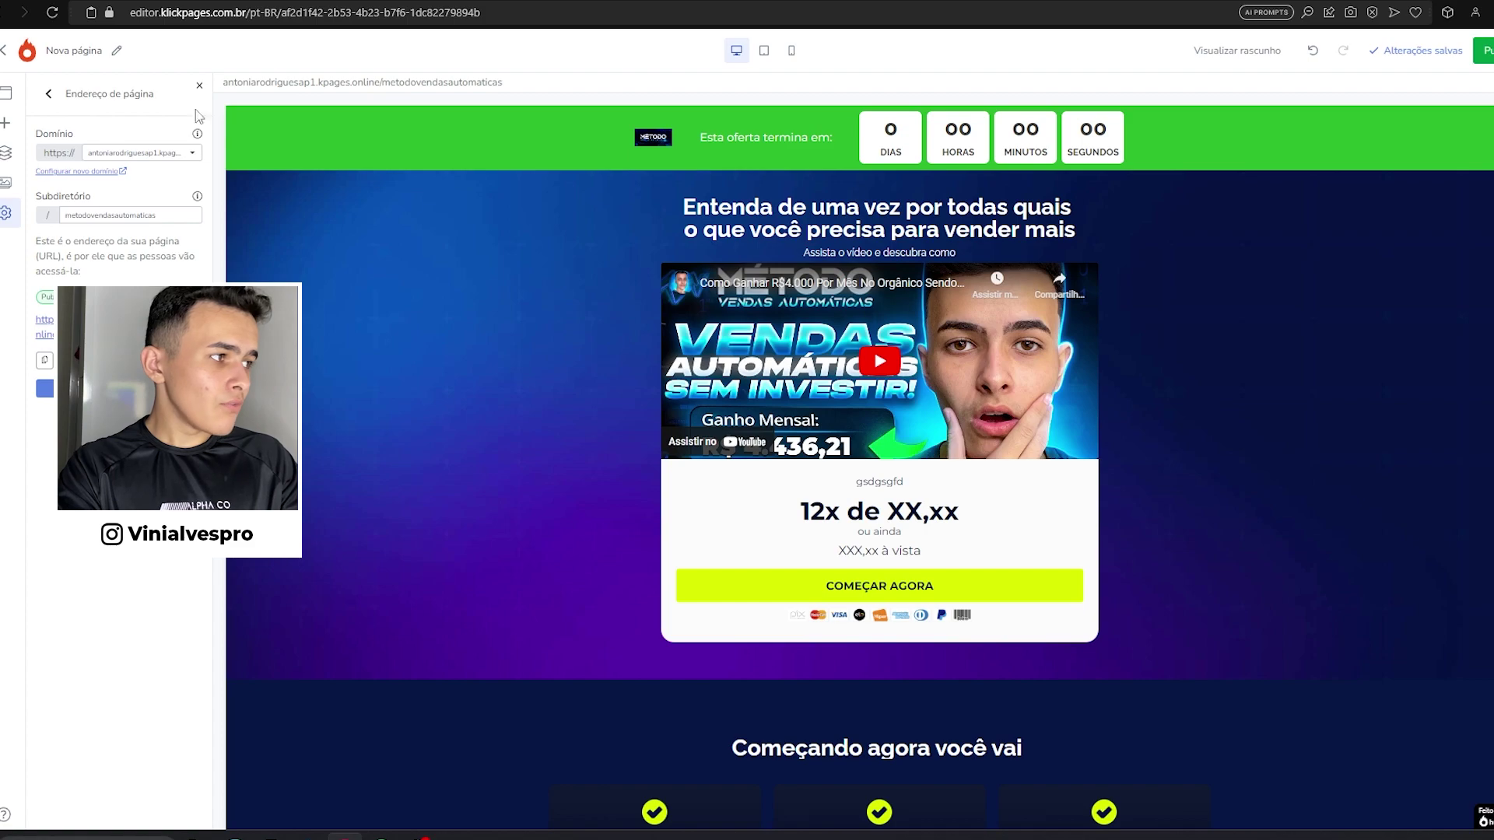
Clear the page's subdirectory in the editor so that its address is the domain alone
{"action": "left_click_drag", "start_coordinate": [182, 210], "coordinate": [57, 216]}
{"action": "key", "text": "BackSpace"}
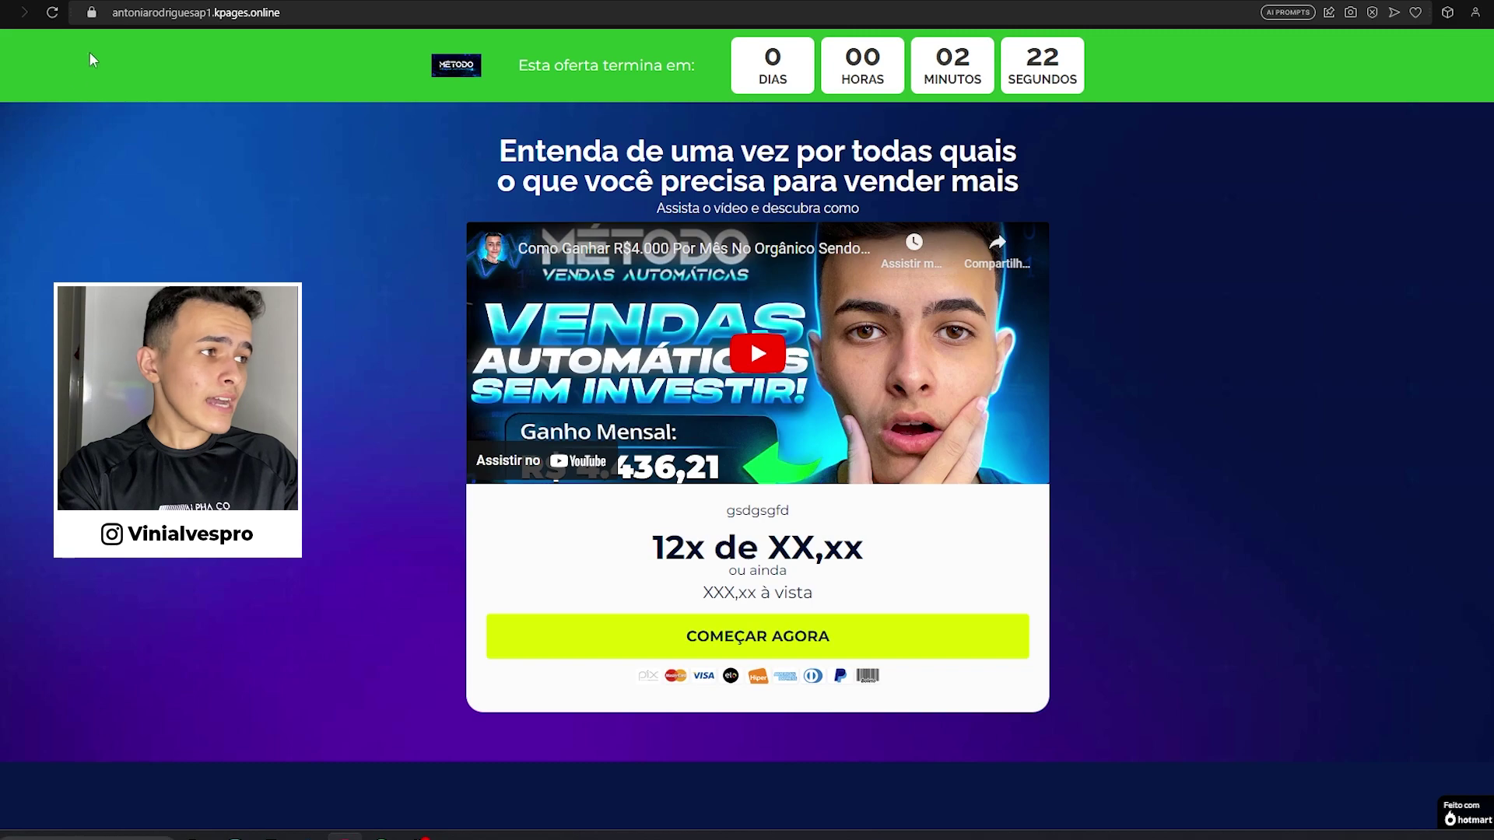
Compare the published page's address with the updated subdomain in the Domínios list
{"action": "left_click_drag", "start_coordinate": [112, 11], "coordinate": [212, 11]}
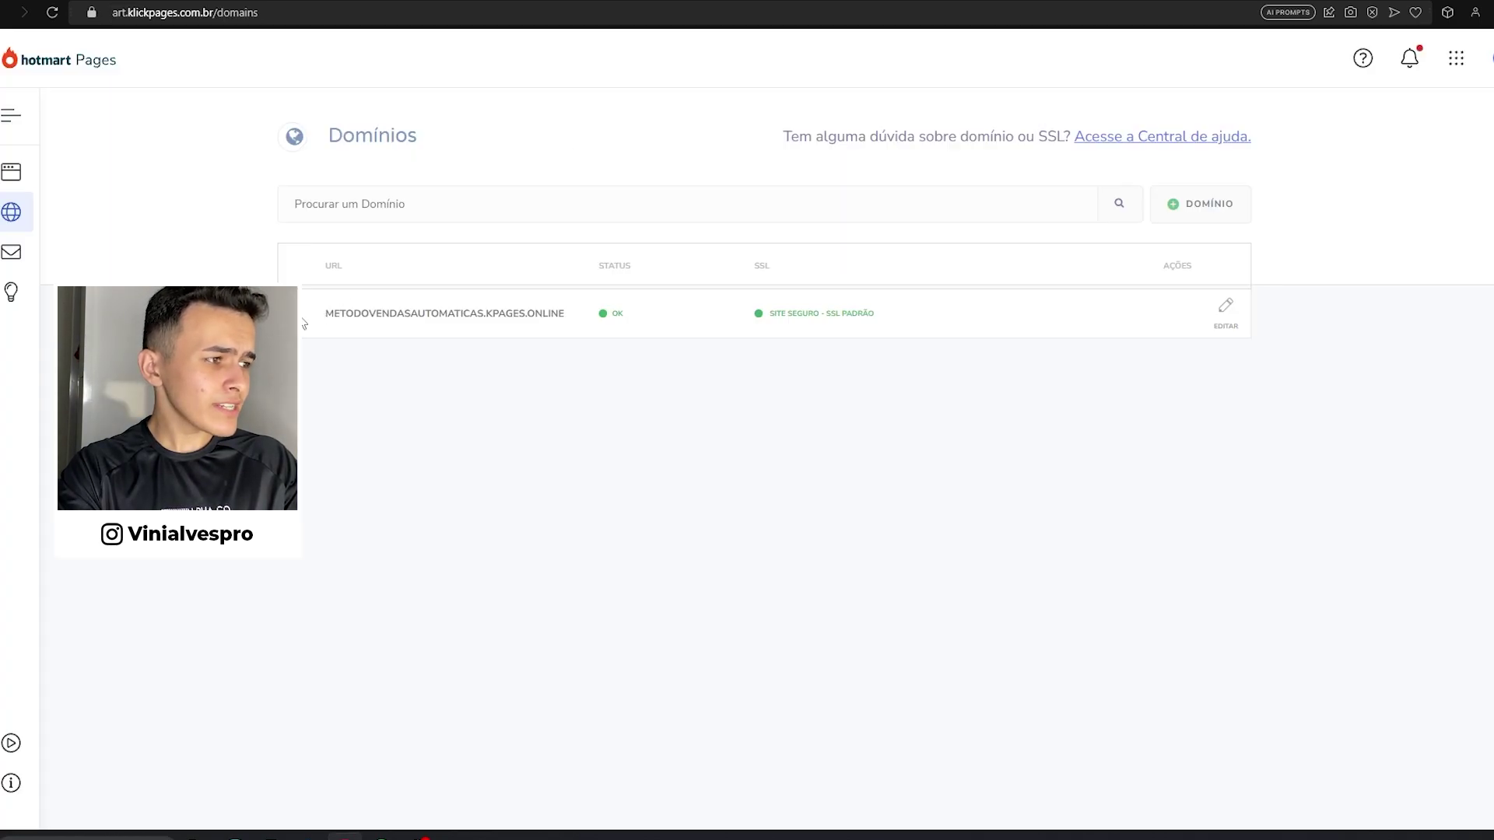
{"action": "left_click_drag", "start_coordinate": [303, 324], "coordinate": [494, 314]}
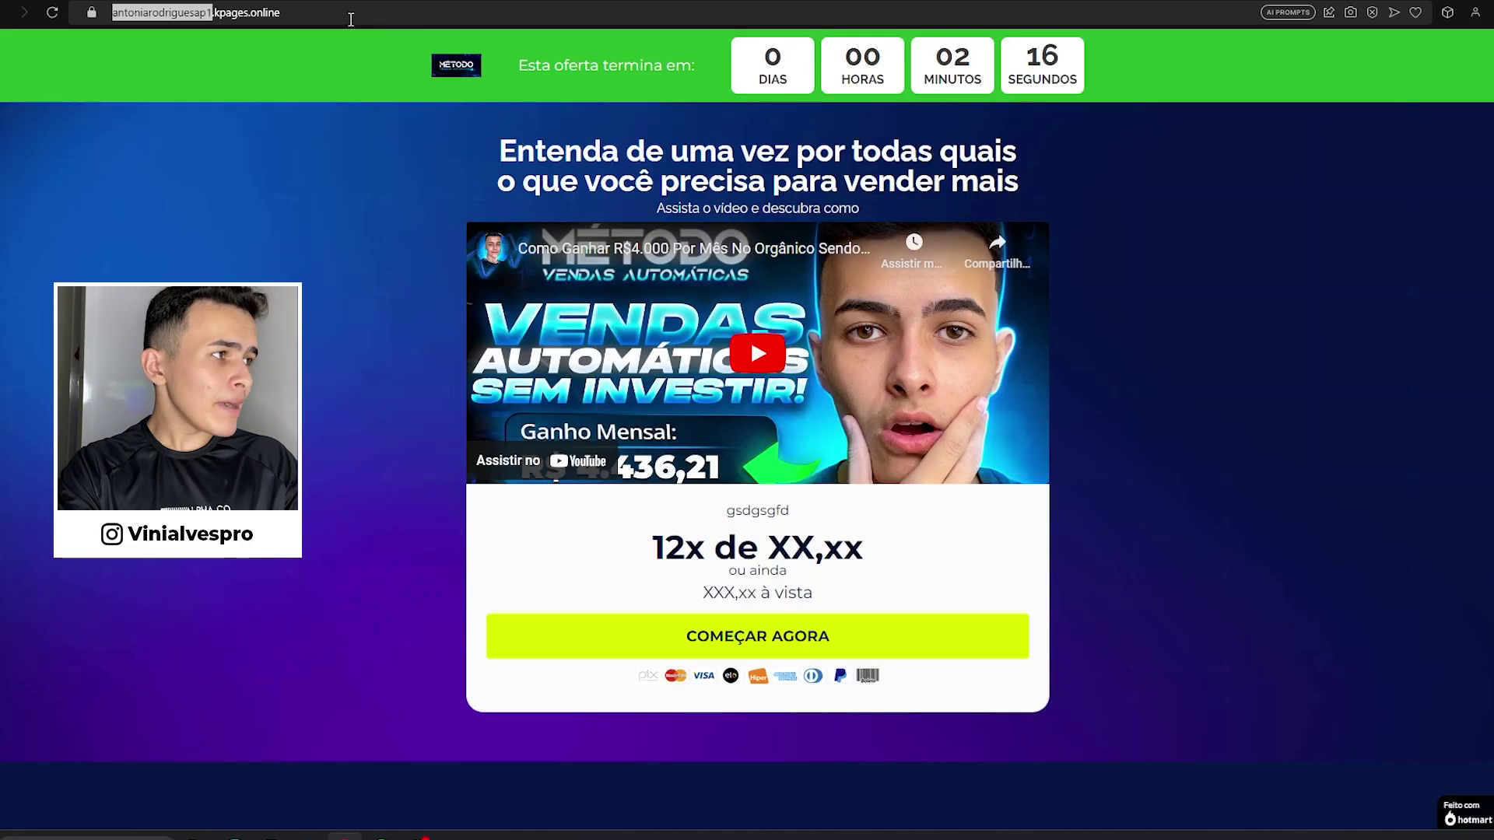
{"action": "left_click_drag", "start_coordinate": [279, 12], "coordinate": [382, 19]}
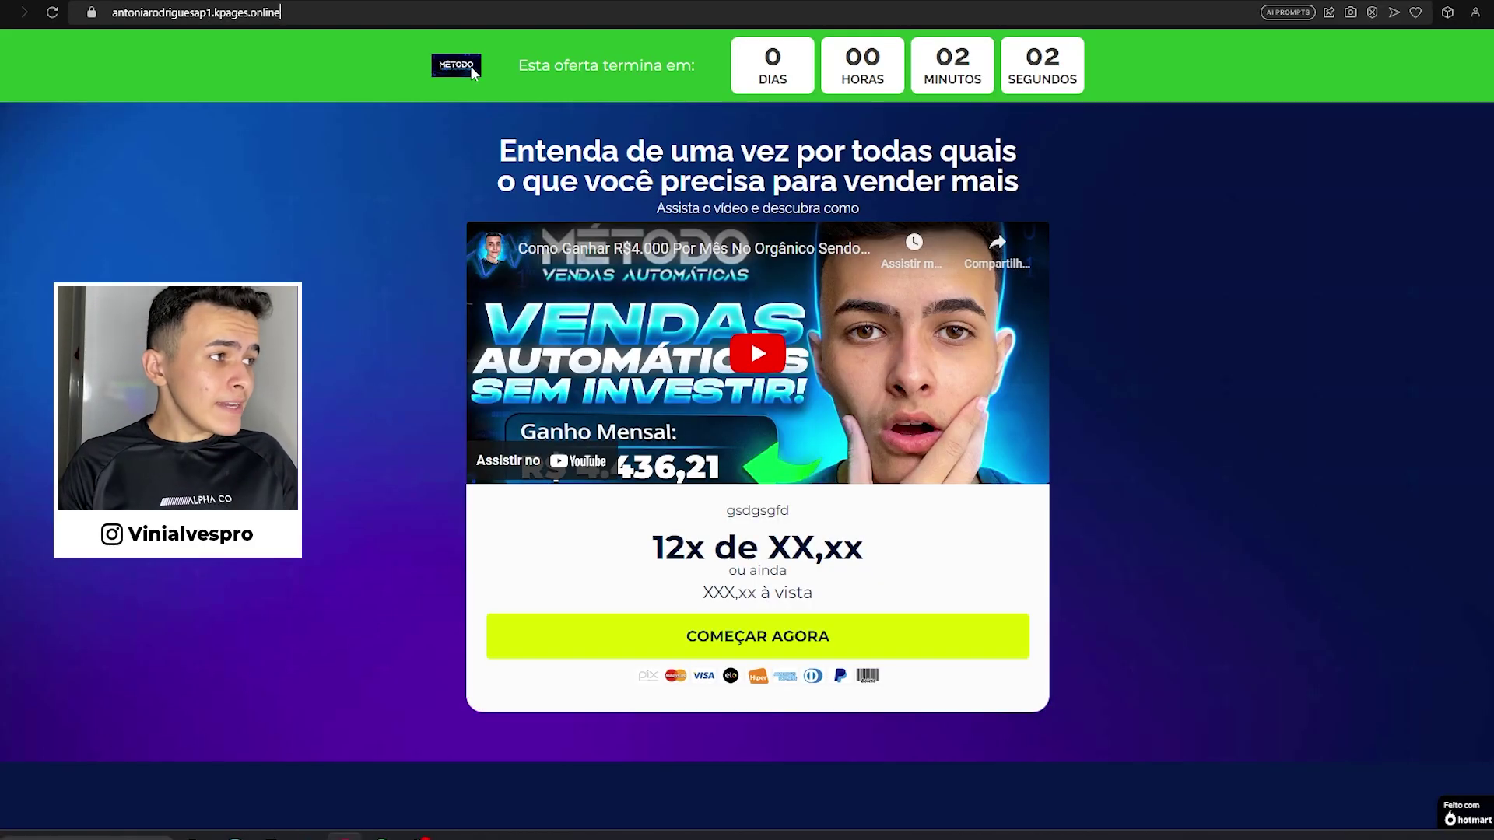
Select the published page's full address, then open the Cuttly link shortener at cutt.ly and log in
{"action": "left_click_drag", "start_coordinate": [329, 15], "coordinate": [112, 12]}
{"action": "left_click_drag", "start_coordinate": [280, 13], "coordinate": [112, 12]}
{"action": "left_click", "coordinate": [234, 12]}
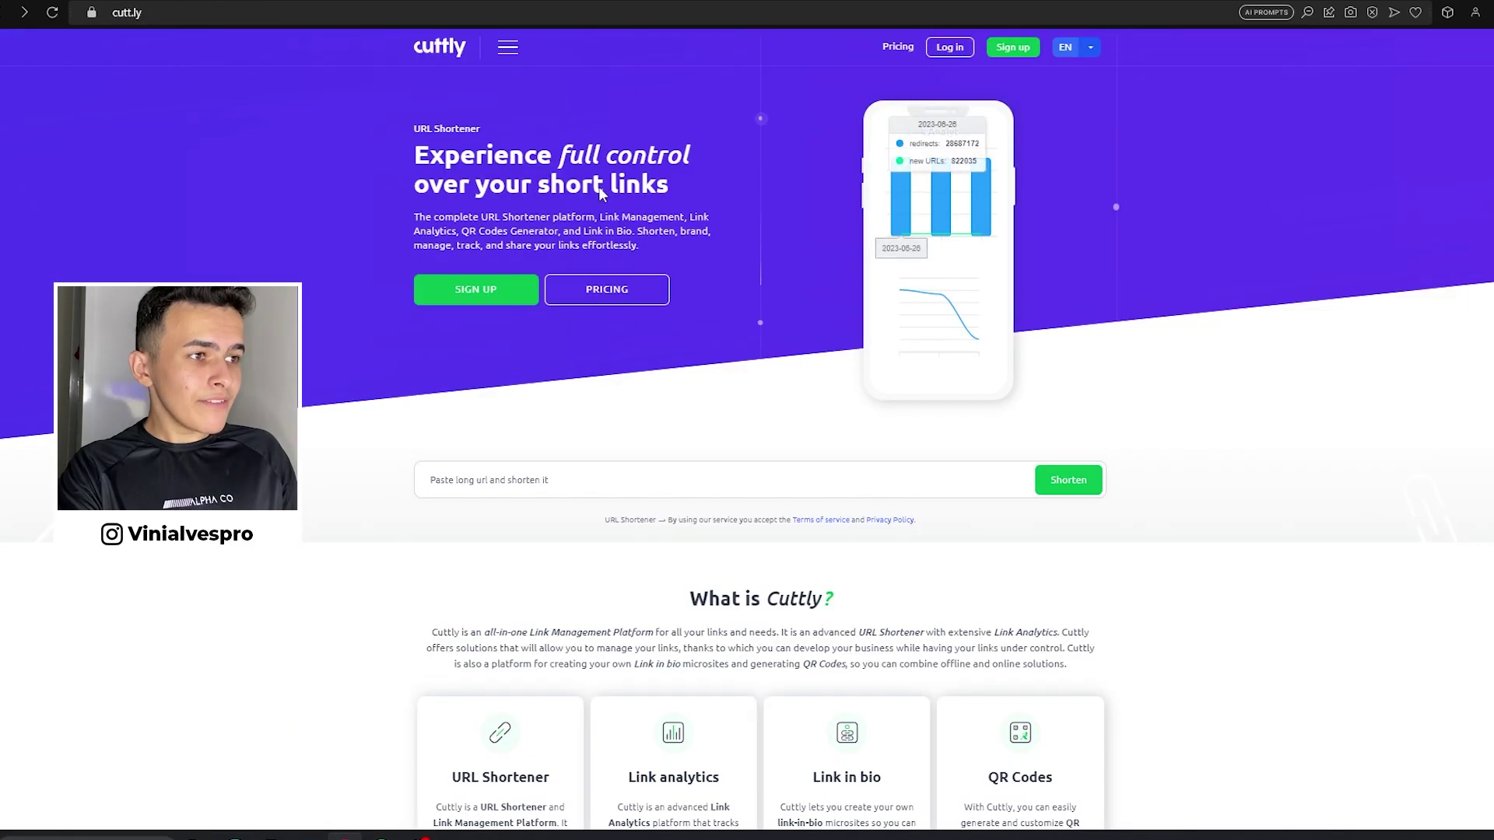
{"action": "left_click", "coordinate": [945, 48]}
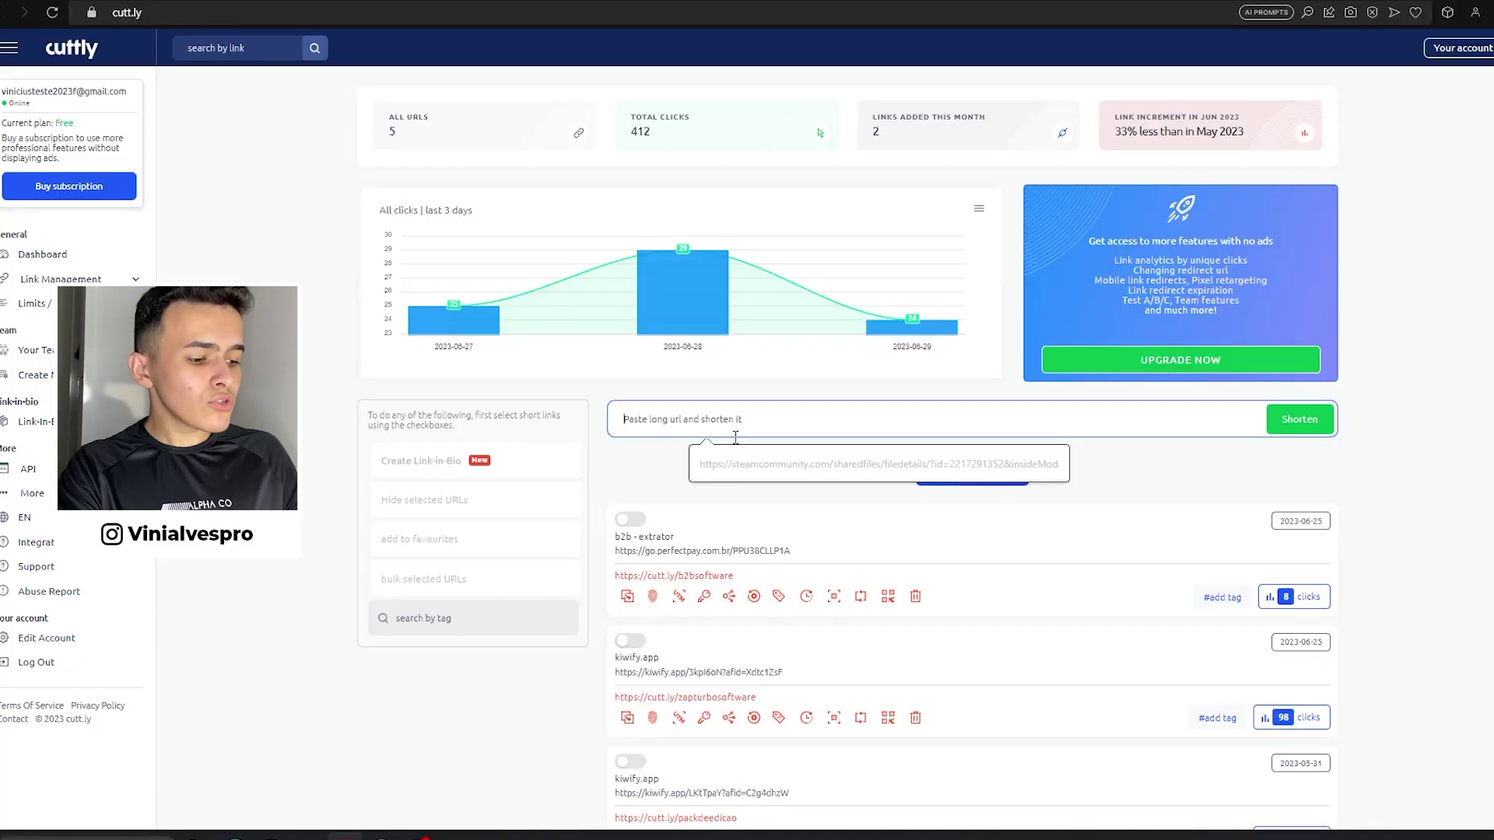
Shorten the published sales page's kpages.online address and give the new short link the custom alias cursomva2023
{"action": "left_click", "coordinate": [778, 464]}
{"action": "left_click", "coordinate": [1299, 419]}
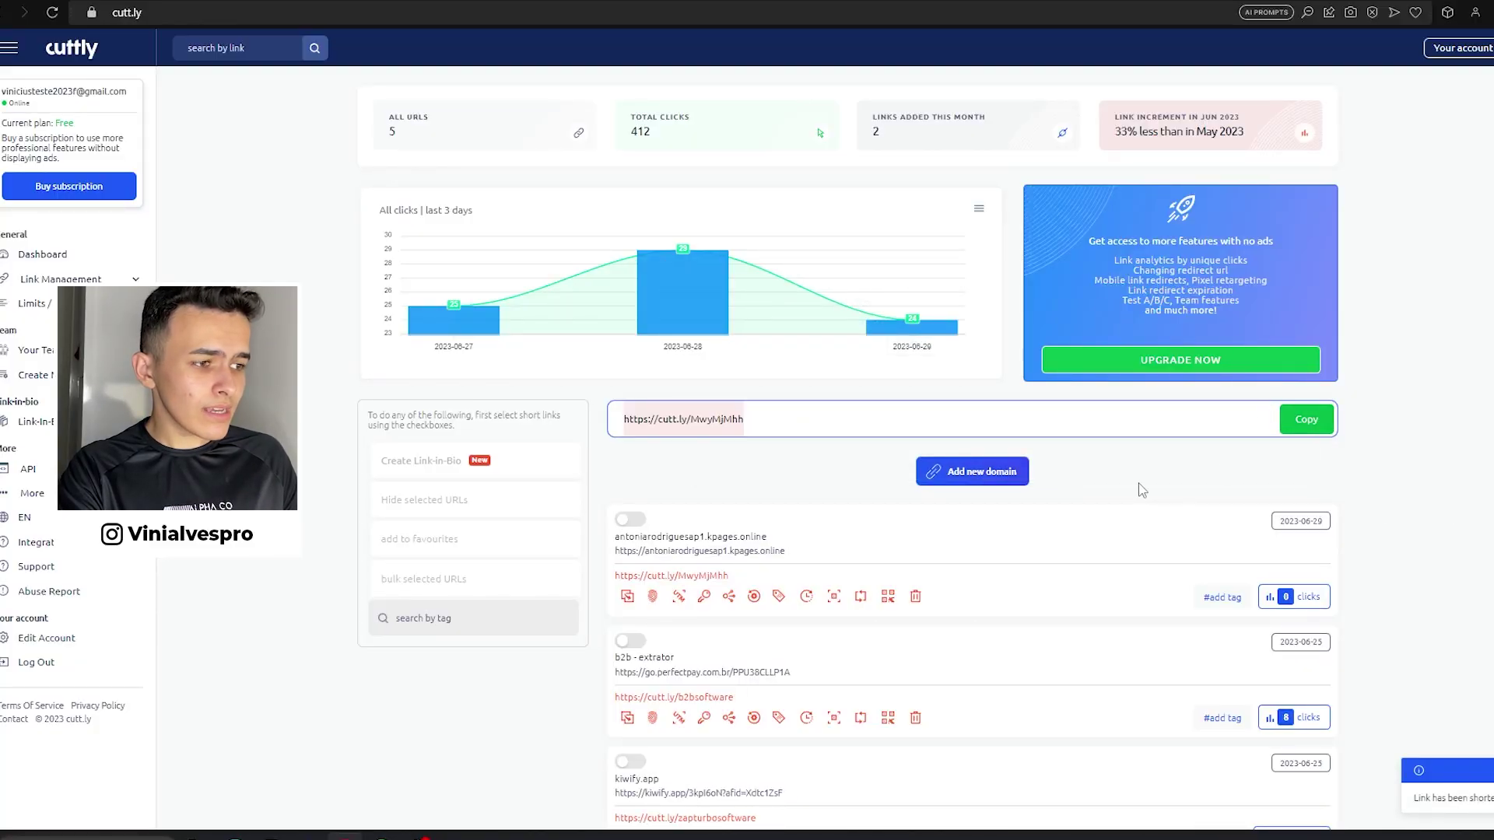
{"action": "left_click", "coordinate": [655, 598]}
{"action": "left_click", "coordinate": [815, 185]}
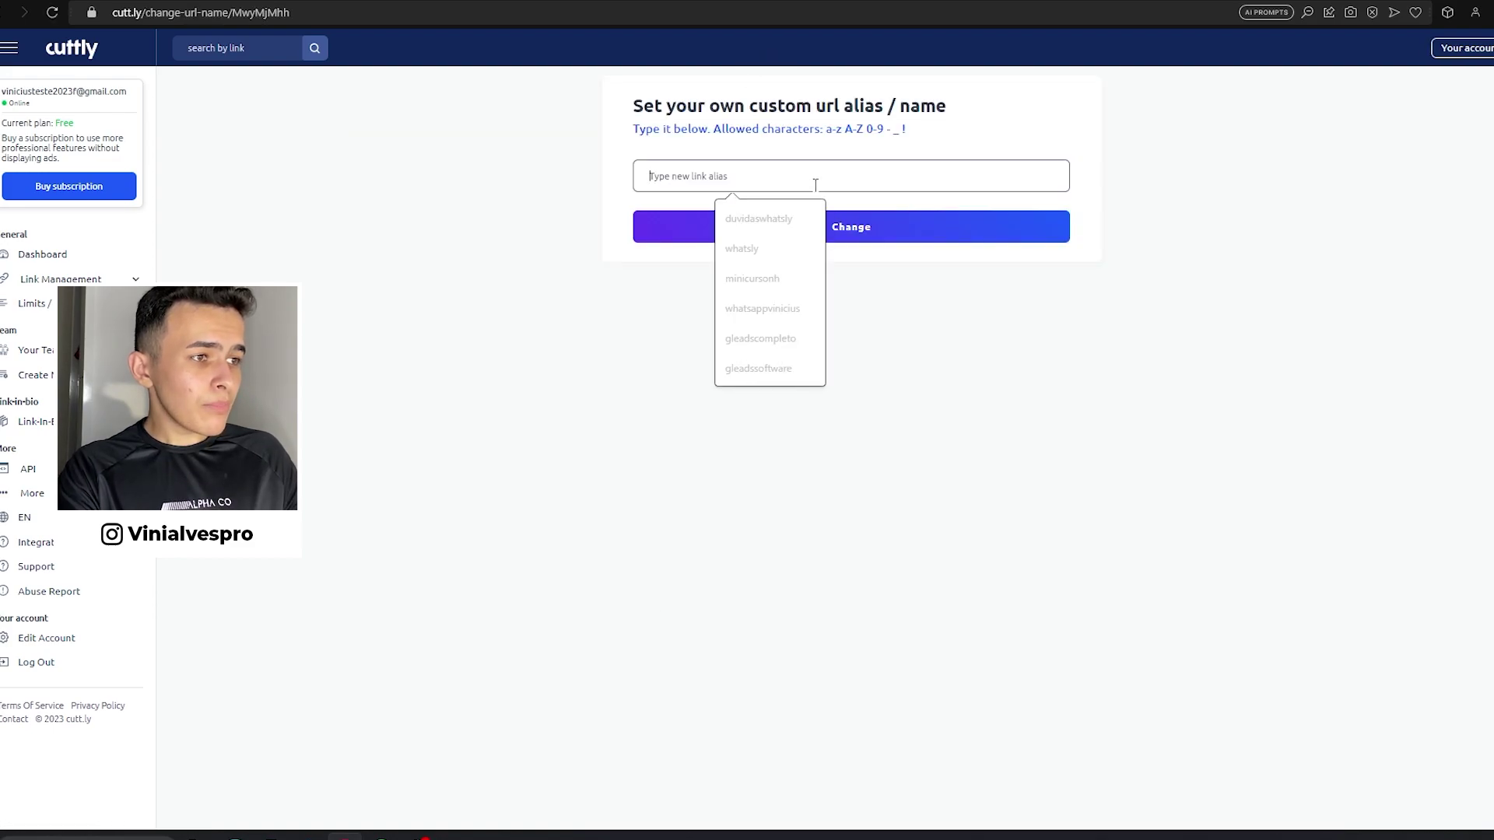
{"action": "type", "text": "curso"}
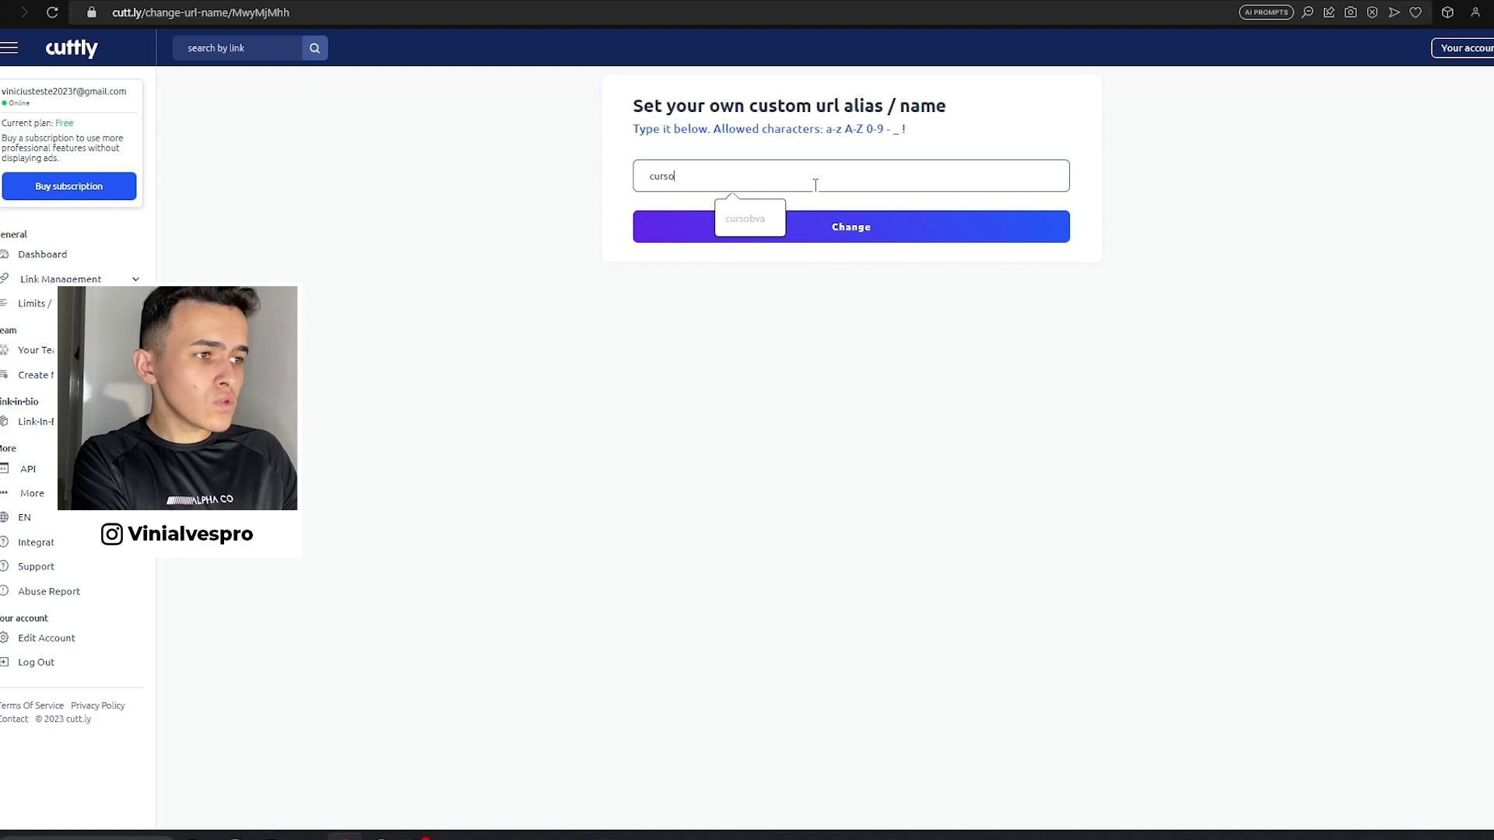
{"action": "type", "text": "mva2023"}
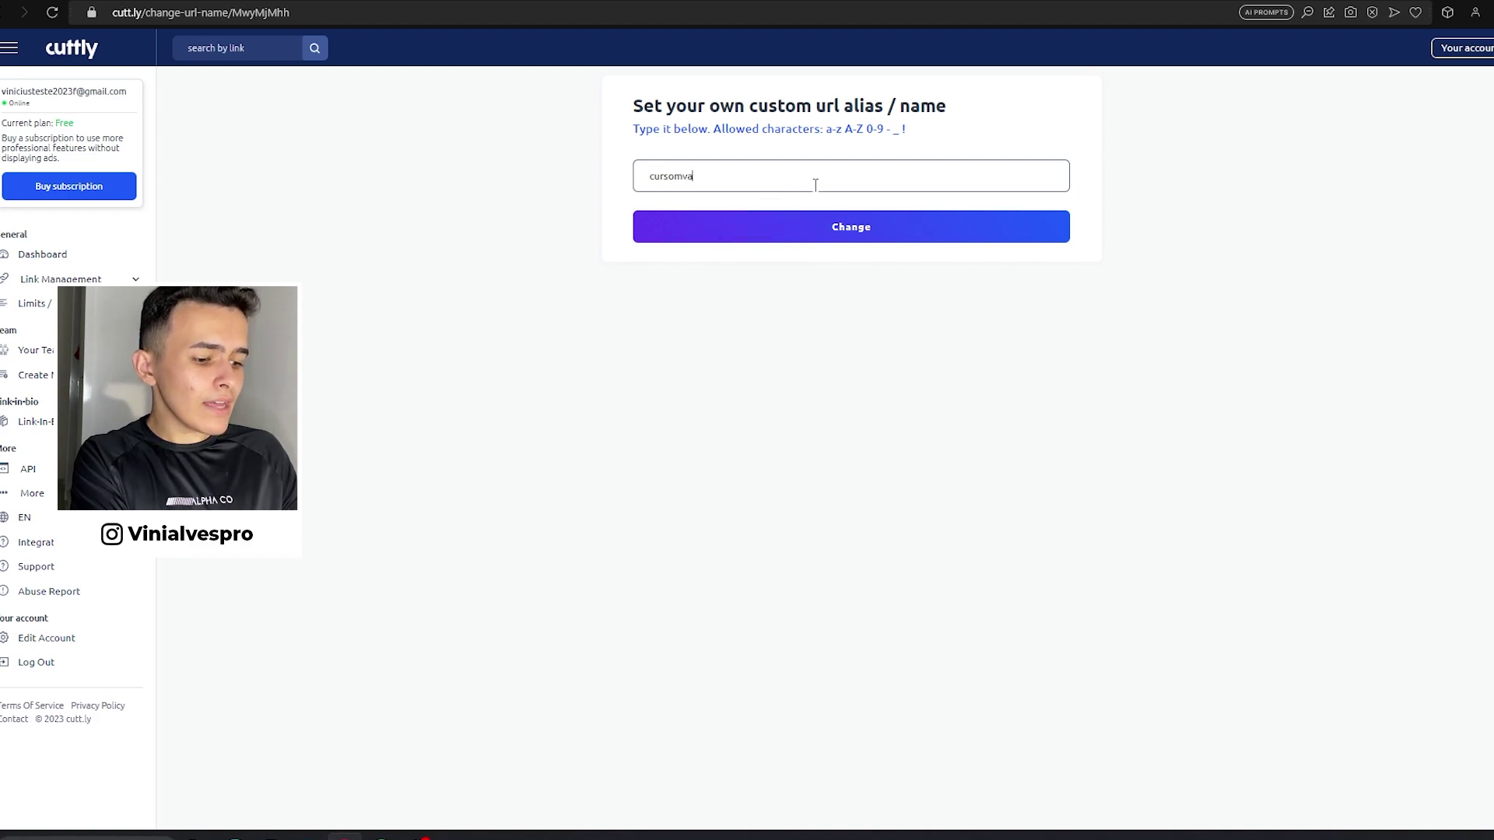
{"action": "left_click", "coordinate": [801, 234]}
{"action": "left_click_drag", "start_coordinate": [814, 177], "coordinate": [957, 179]}
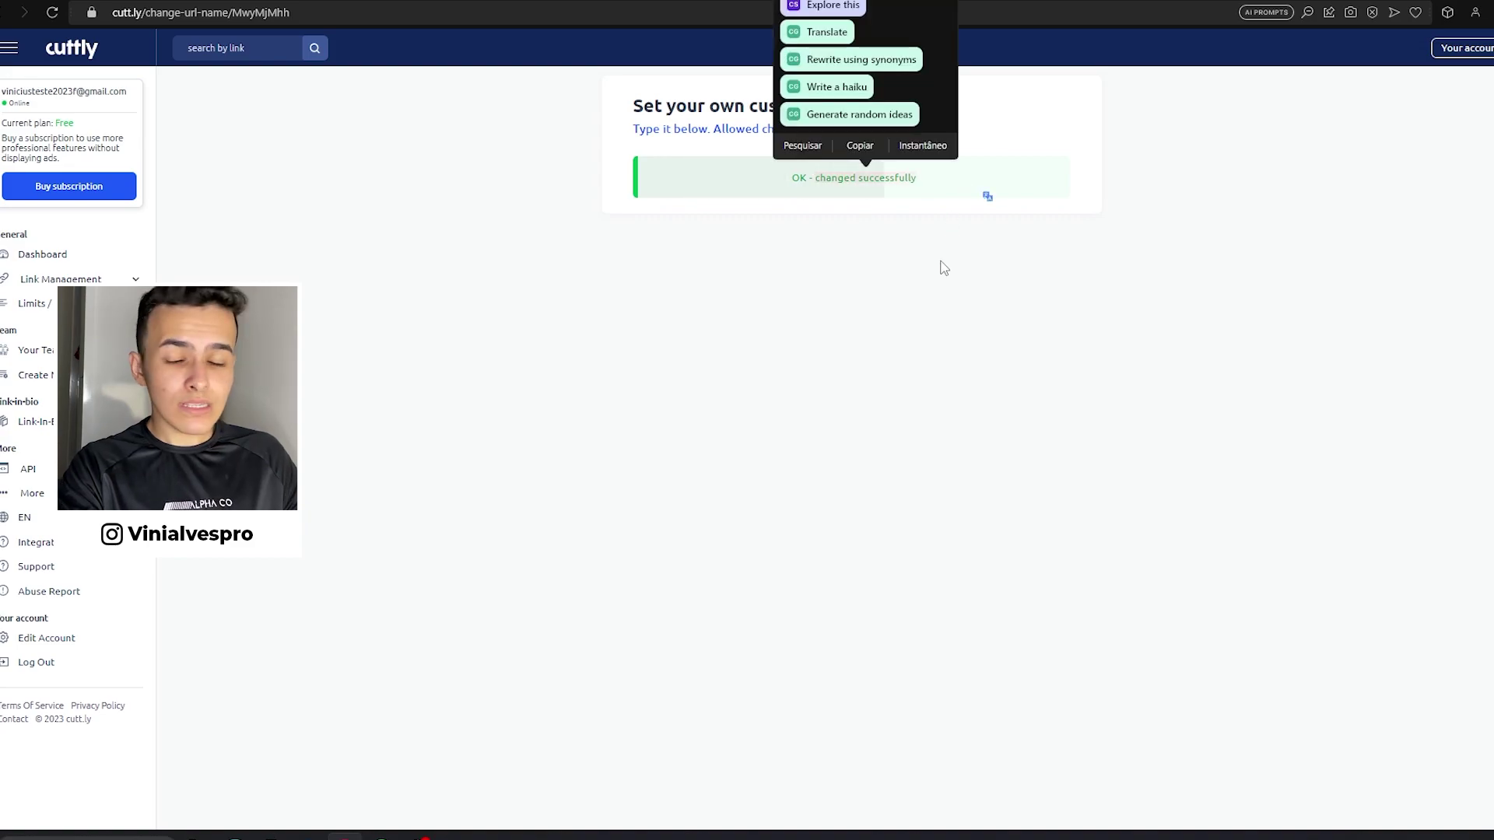
{"action": "left_click", "coordinate": [71, 45]}
{"action": "key", "text": "ctrl+t"}
{"action": "type", "text": "https://cutt.ly/cursomva2023"}
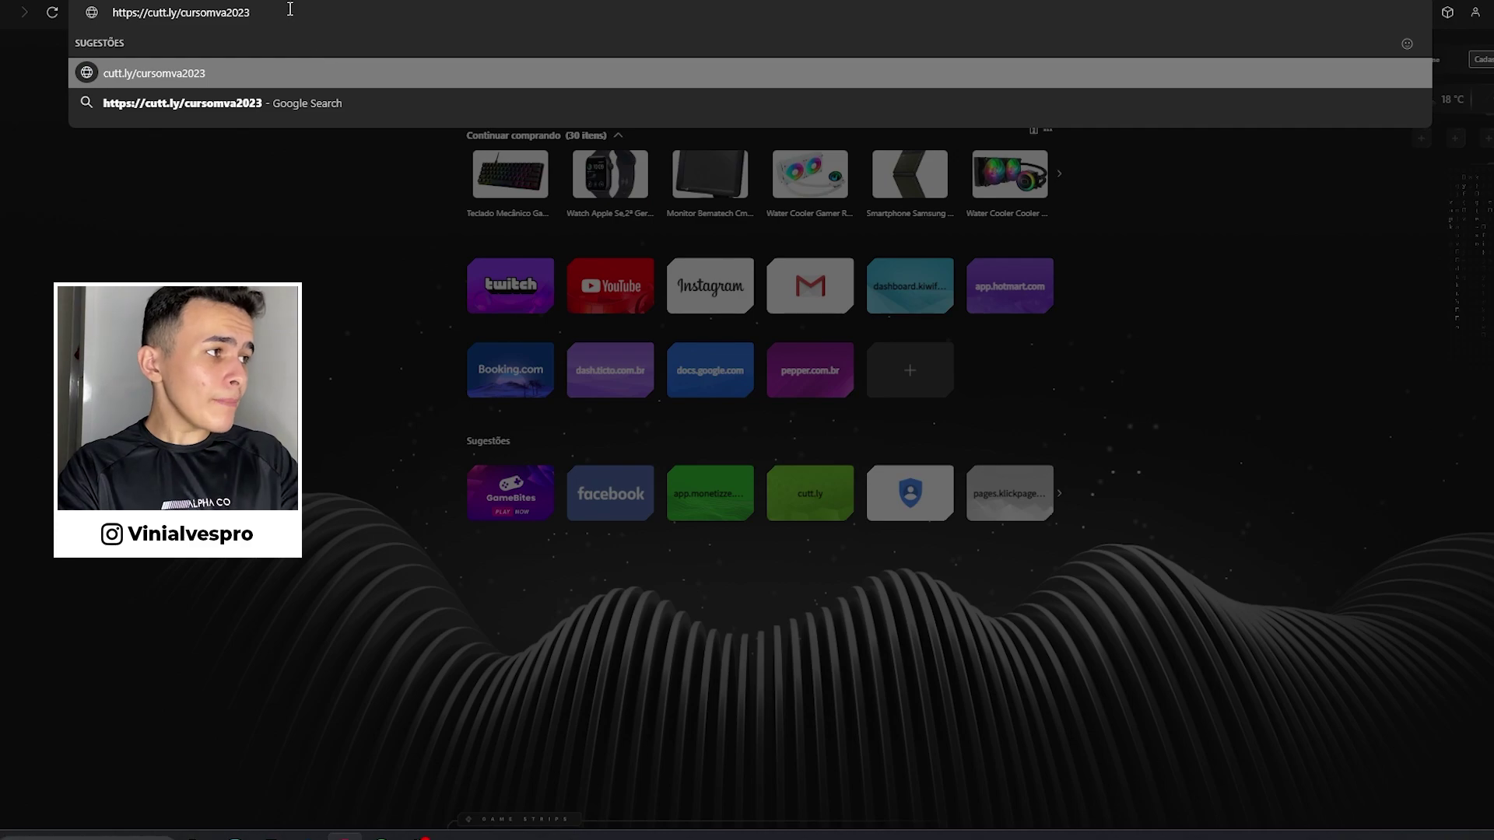
{"action": "key", "text": "ctrl+a"}
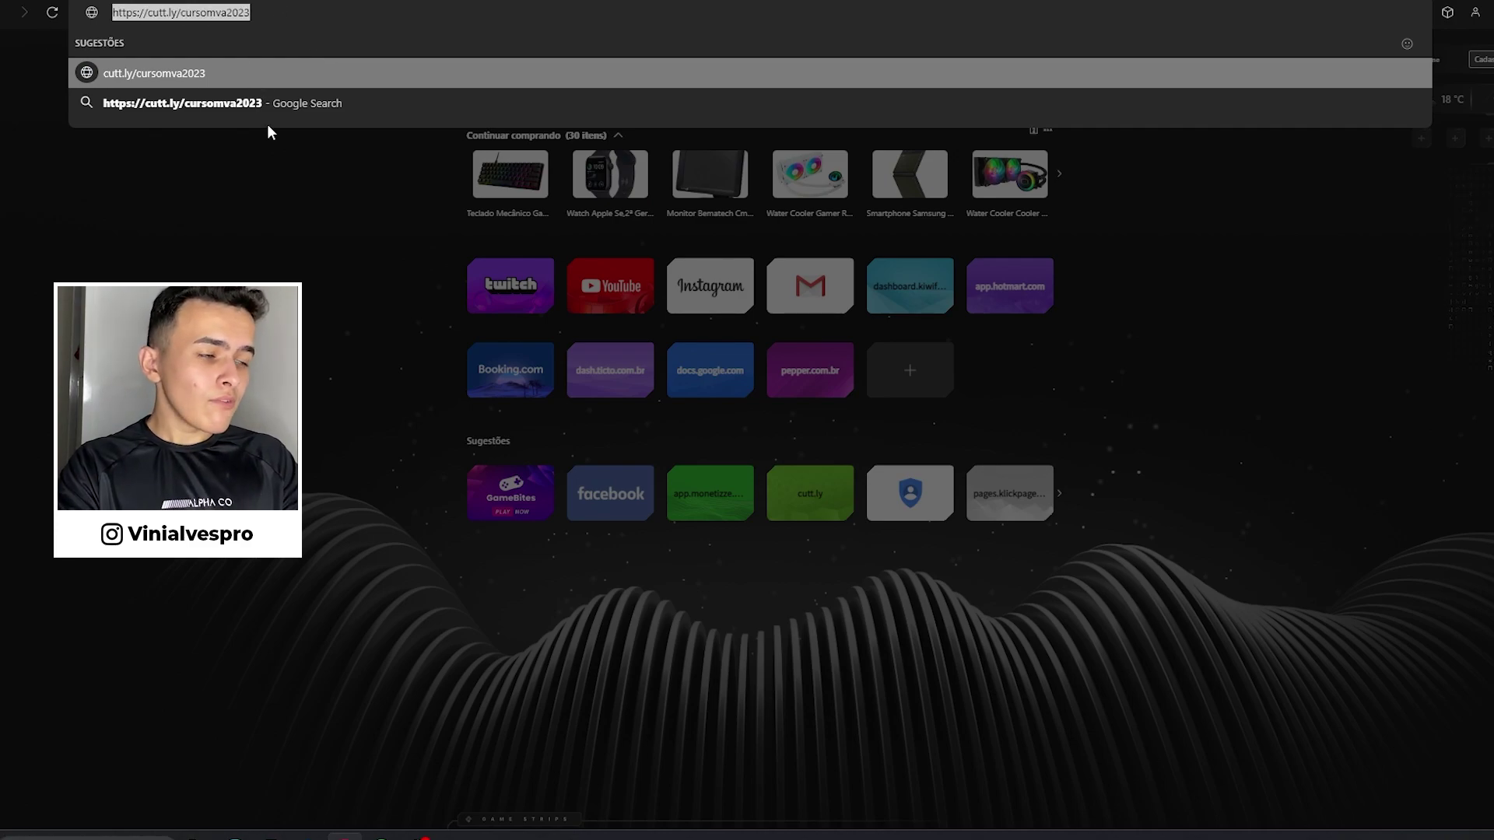
{"action": "key", "text": "Return"}
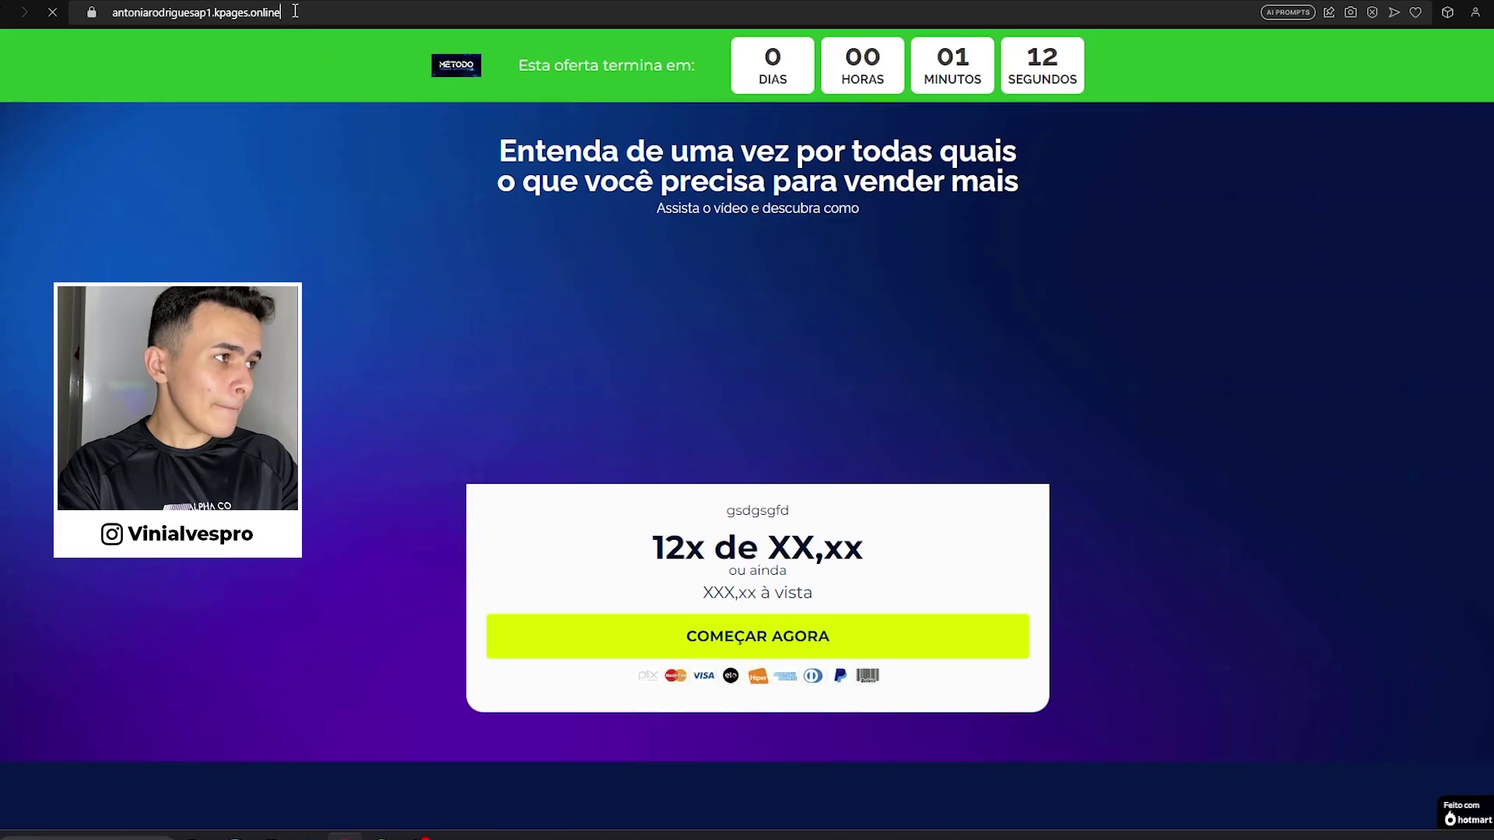
Check the address the short link leads to and review the published sales page down to its Perguntas frequentes section
{"action": "left_click_drag", "start_coordinate": [280, 12], "coordinate": [190, 21]}
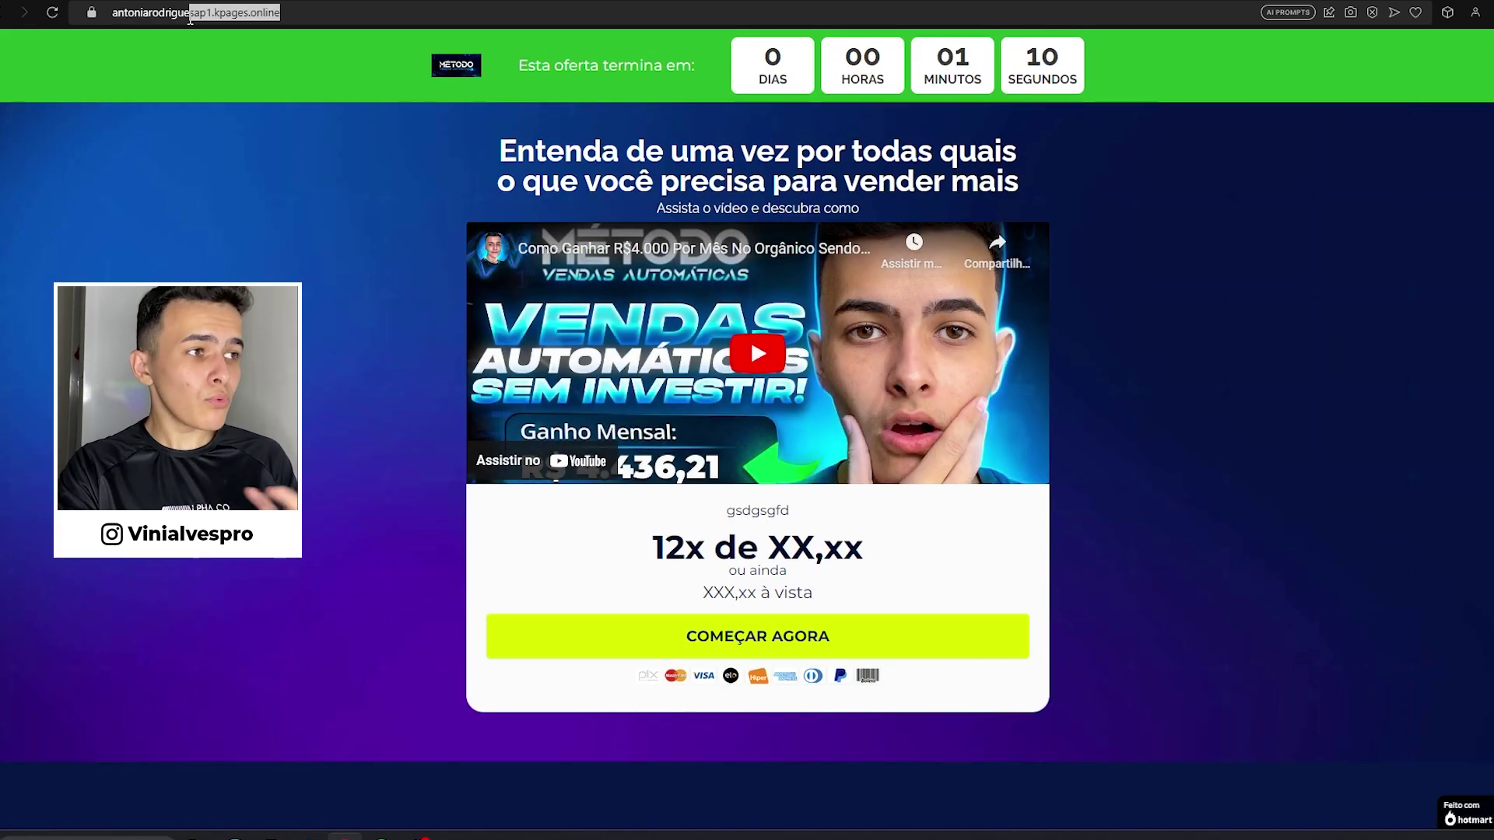
{"action": "left_click", "coordinate": [337, 296]}
{"action": "scroll", "coordinate": [1431, 686], "scroll_direction": "down", "scroll_amount": 9}
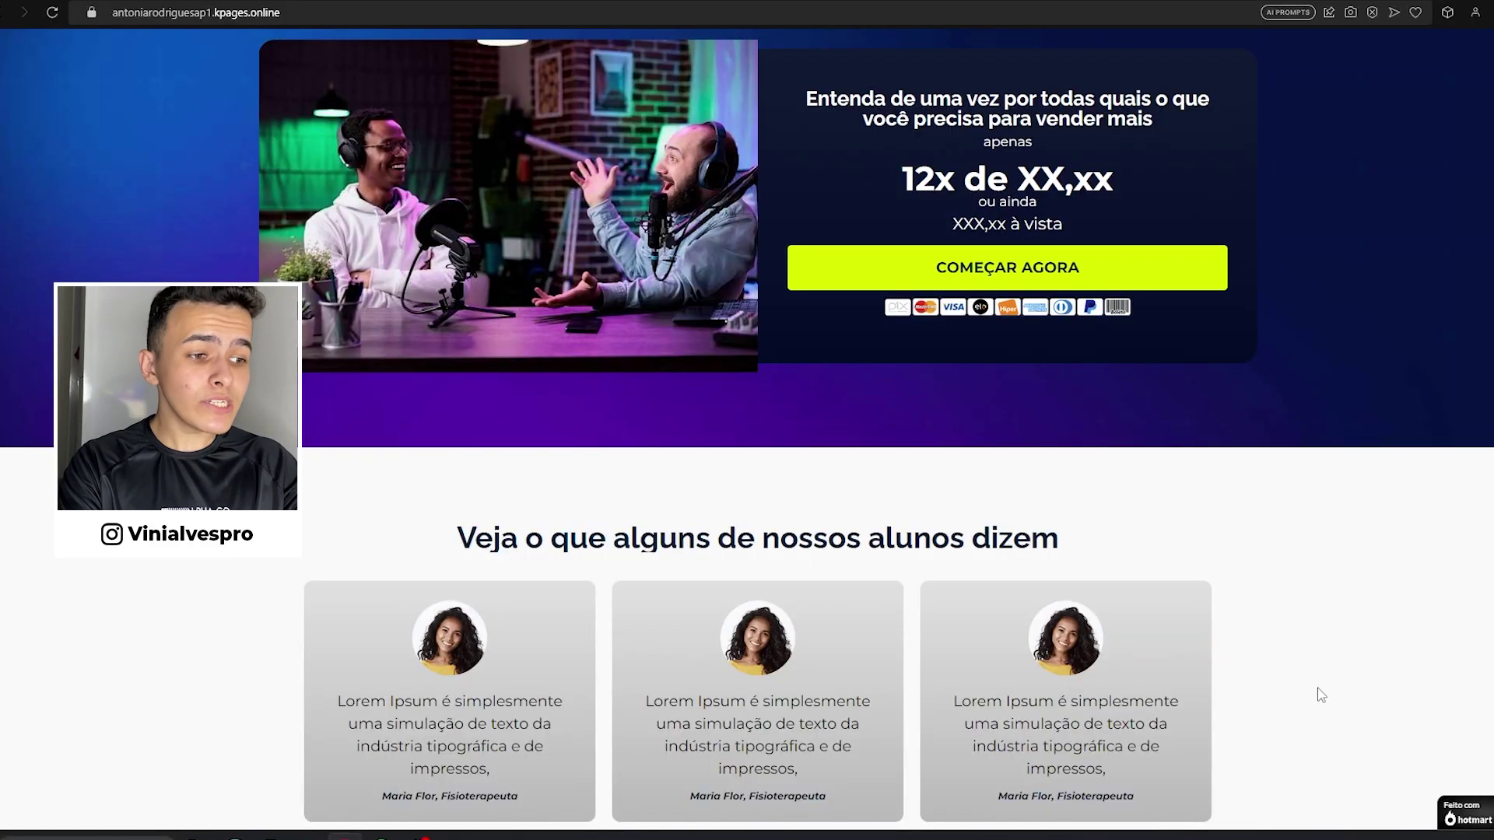
{"action": "scroll", "coordinate": [1320, 694], "scroll_direction": "down", "scroll_amount": 5}
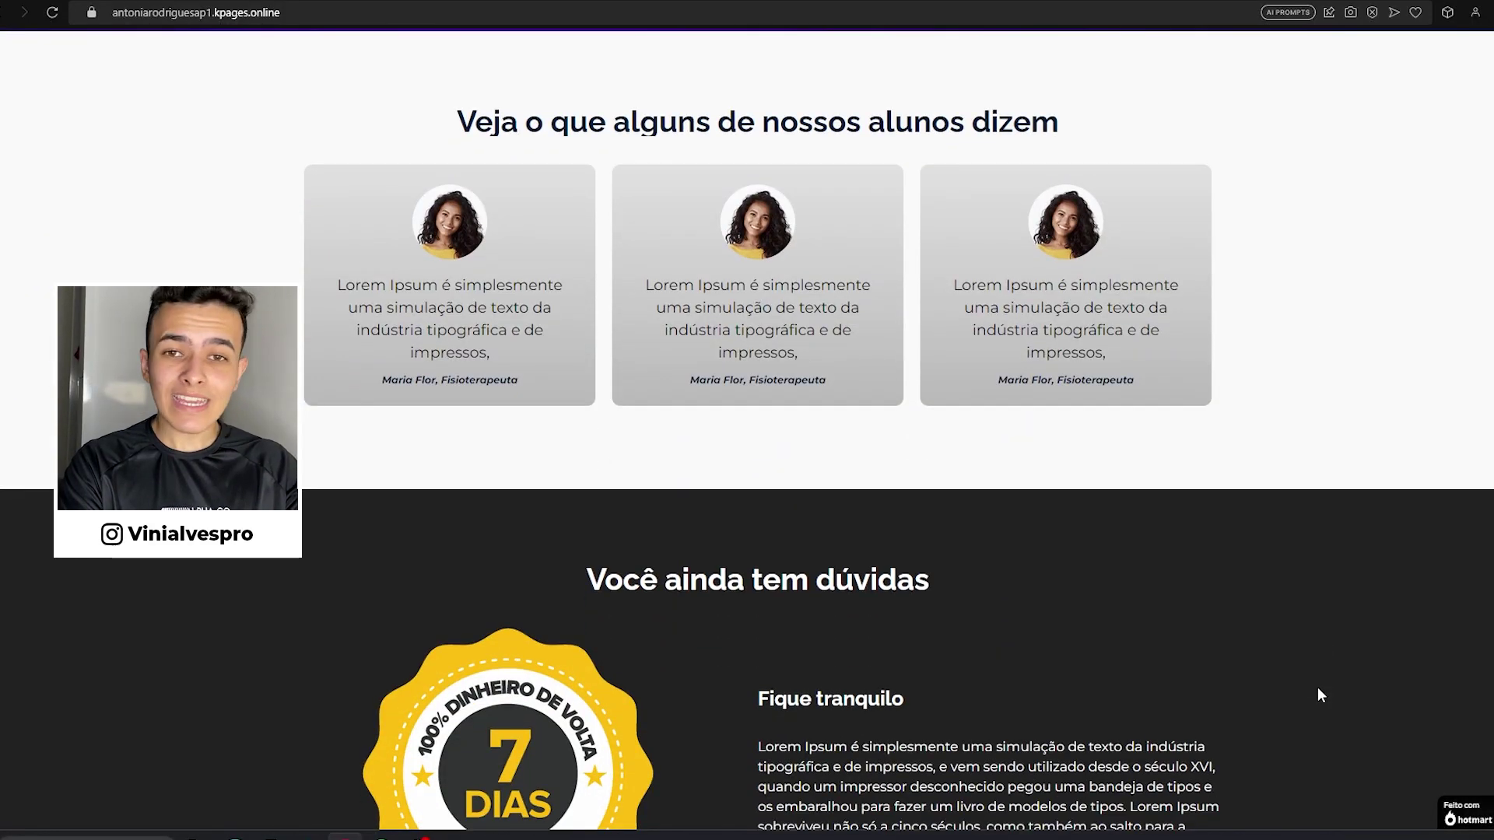
{"action": "scroll", "coordinate": [1318, 688], "scroll_direction": "down", "scroll_amount": 10}
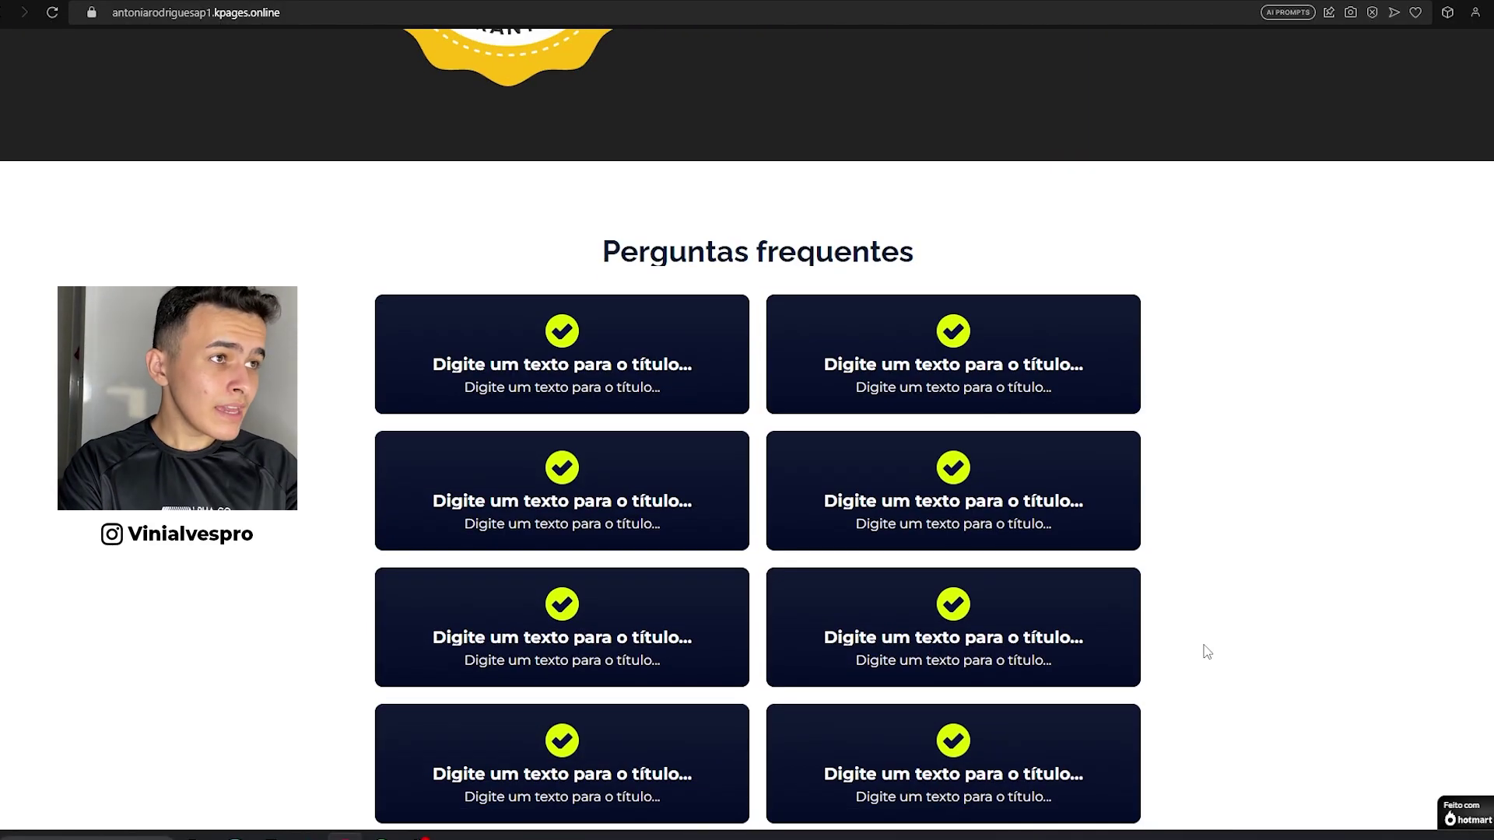